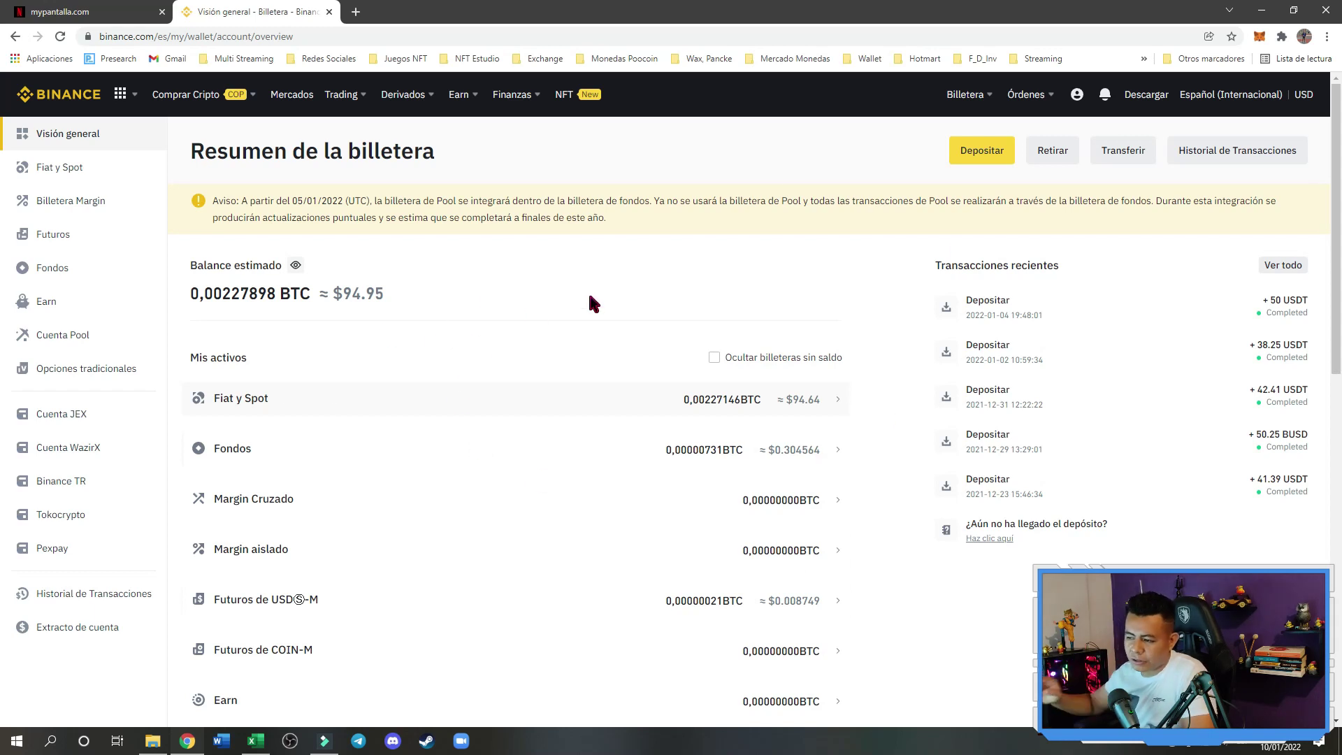
Start an internal transfer from the Fiat y spot wallet to the Fondos wallet
{"action": "double_click", "coordinate": [344, 297]}
{"action": "left_click", "coordinate": [383, 294]}
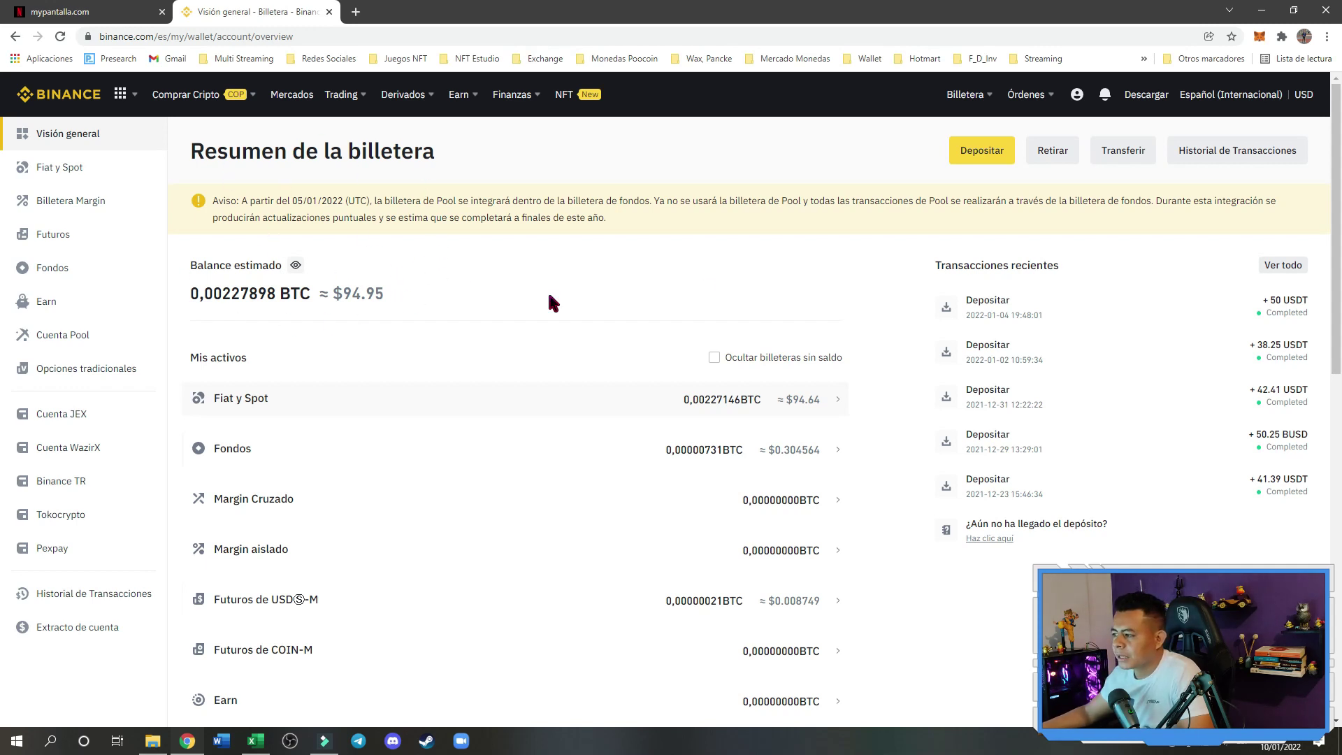
{"action": "left_click", "coordinate": [1125, 157]}
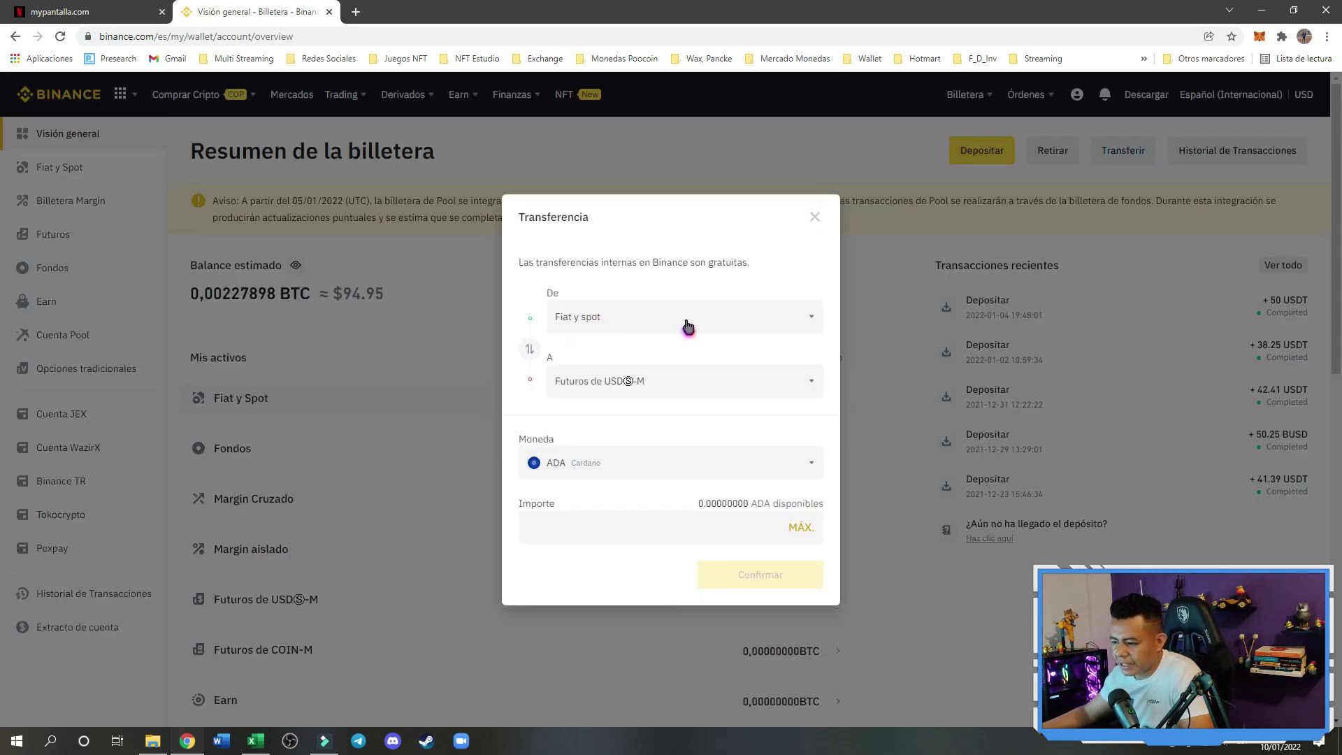
{"action": "left_click", "coordinate": [682, 383]}
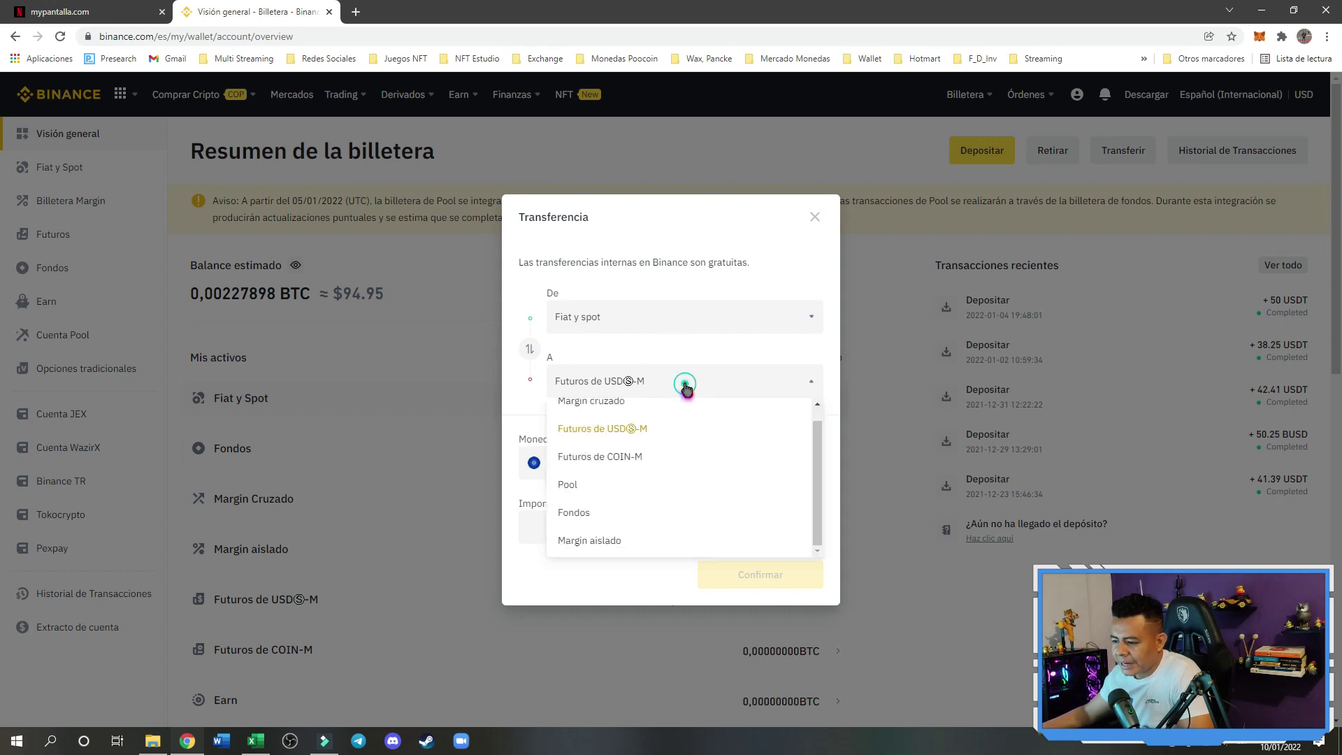
{"action": "left_click", "coordinate": [583, 513]}
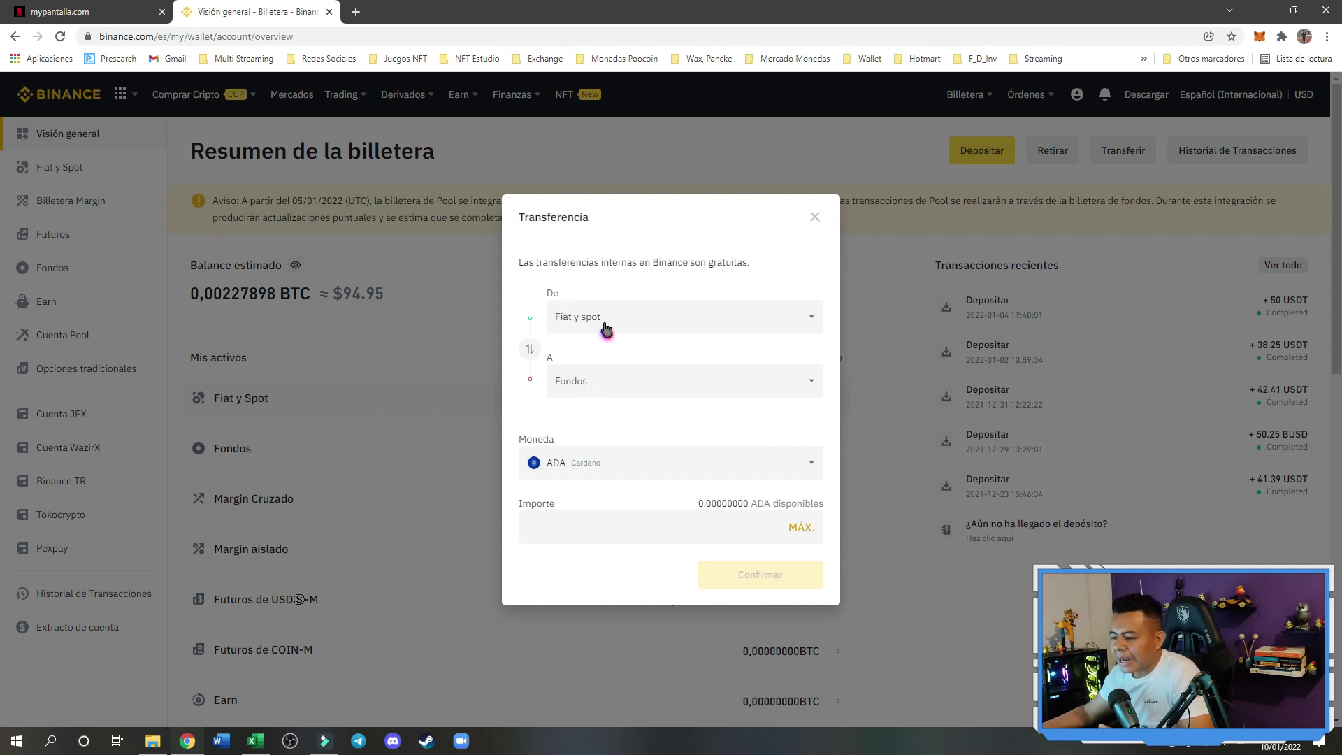
{"action": "left_click", "coordinate": [565, 318]}
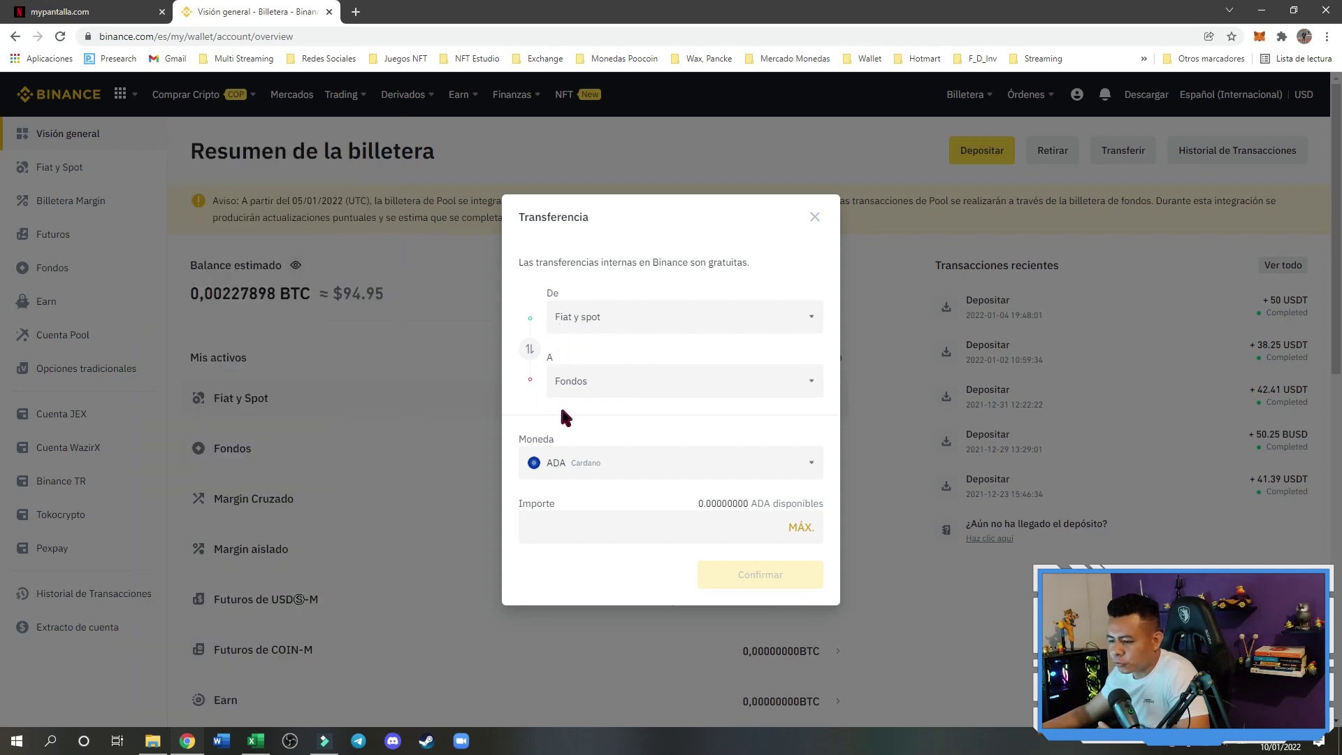
Transfer the full 93.88137685 USDT balance using MÁX and confirm
{"action": "left_click", "coordinate": [625, 464]}
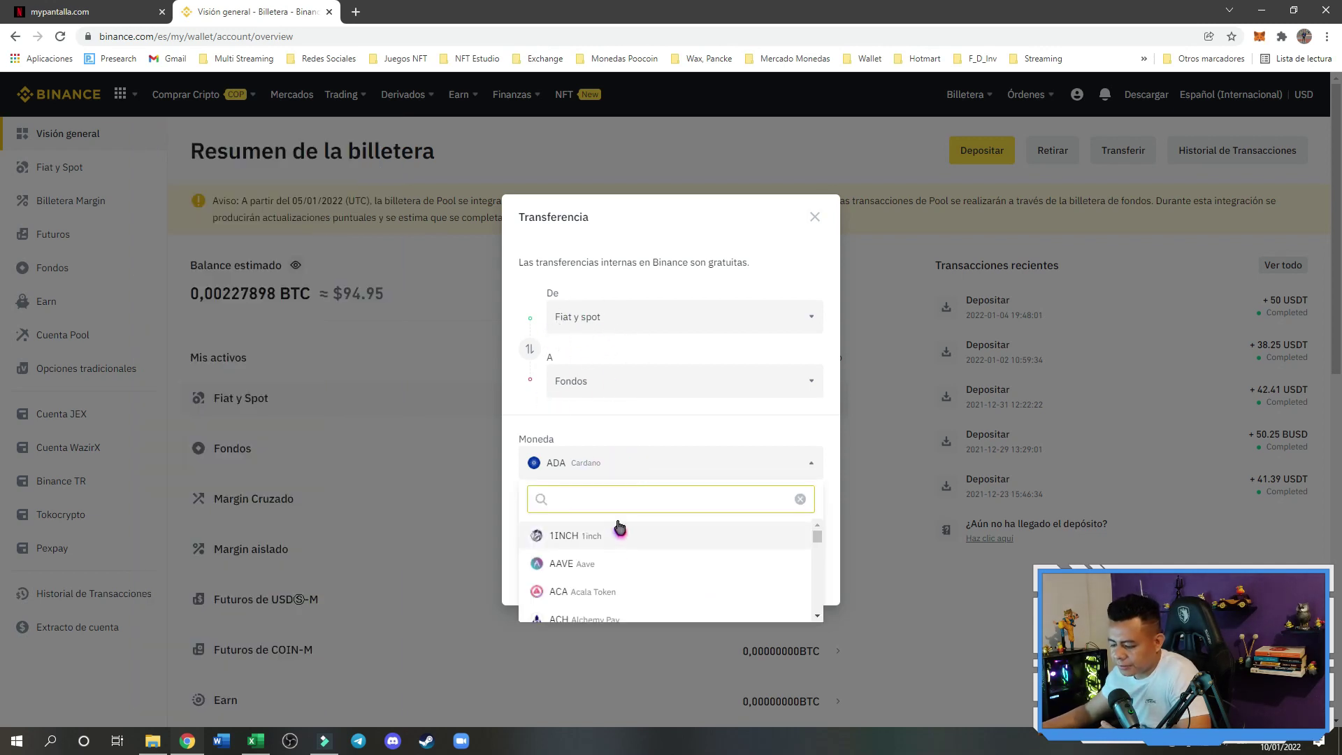
{"action": "type", "text": "usdt"}
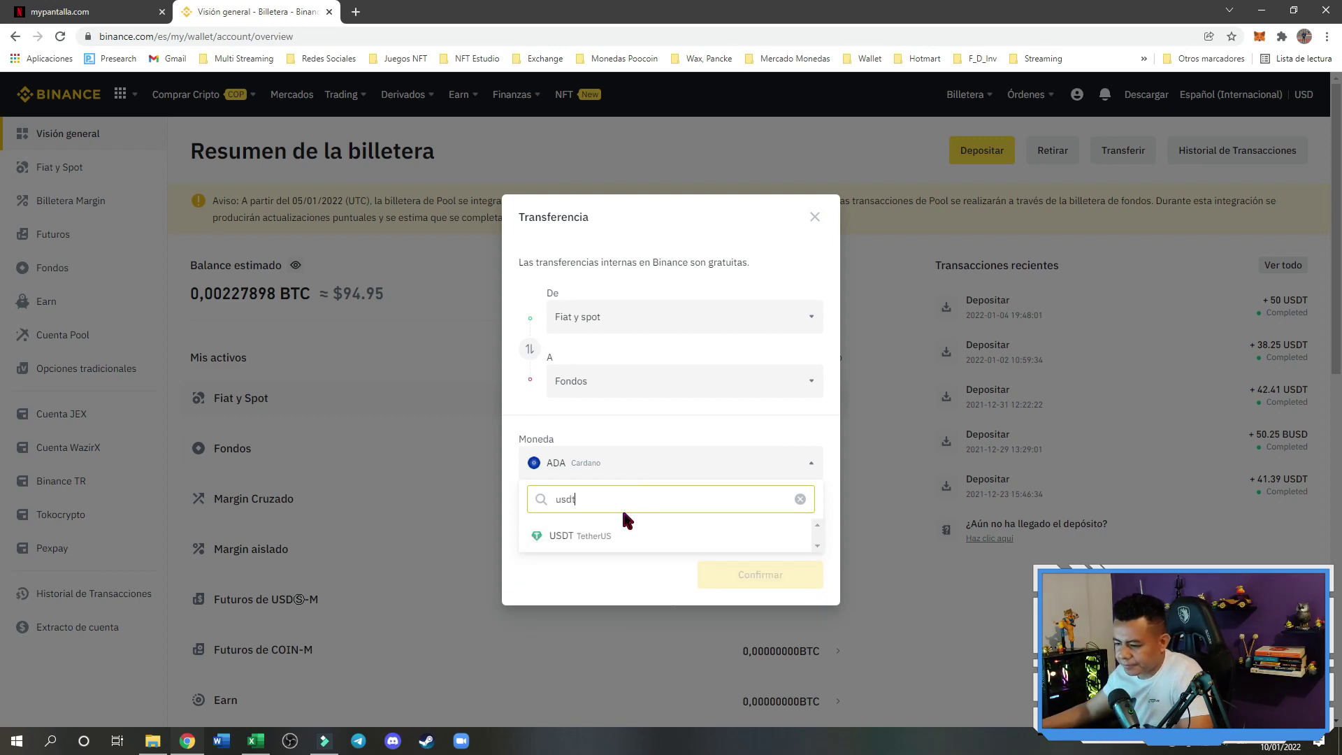
{"action": "left_click", "coordinate": [631, 538]}
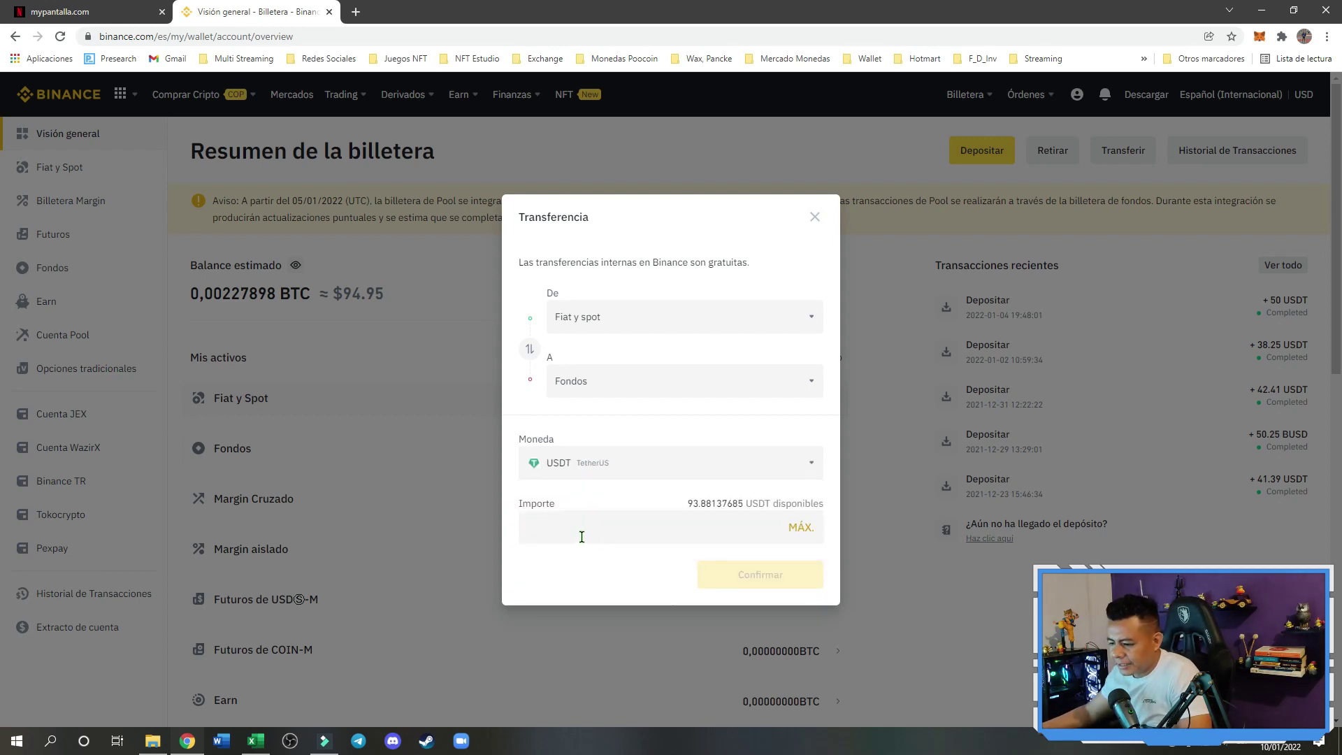
{"action": "left_click", "coordinate": [801, 528]}
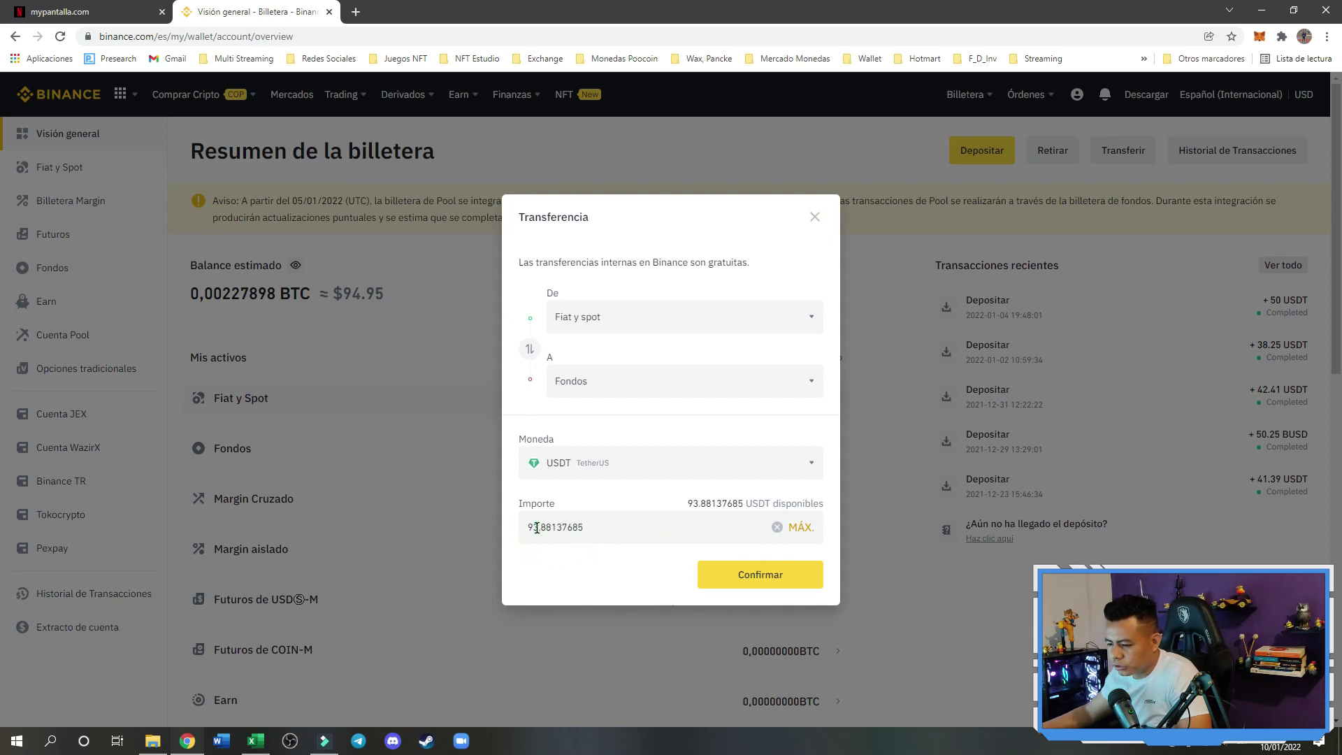
{"action": "left_click", "coordinate": [764, 578]}
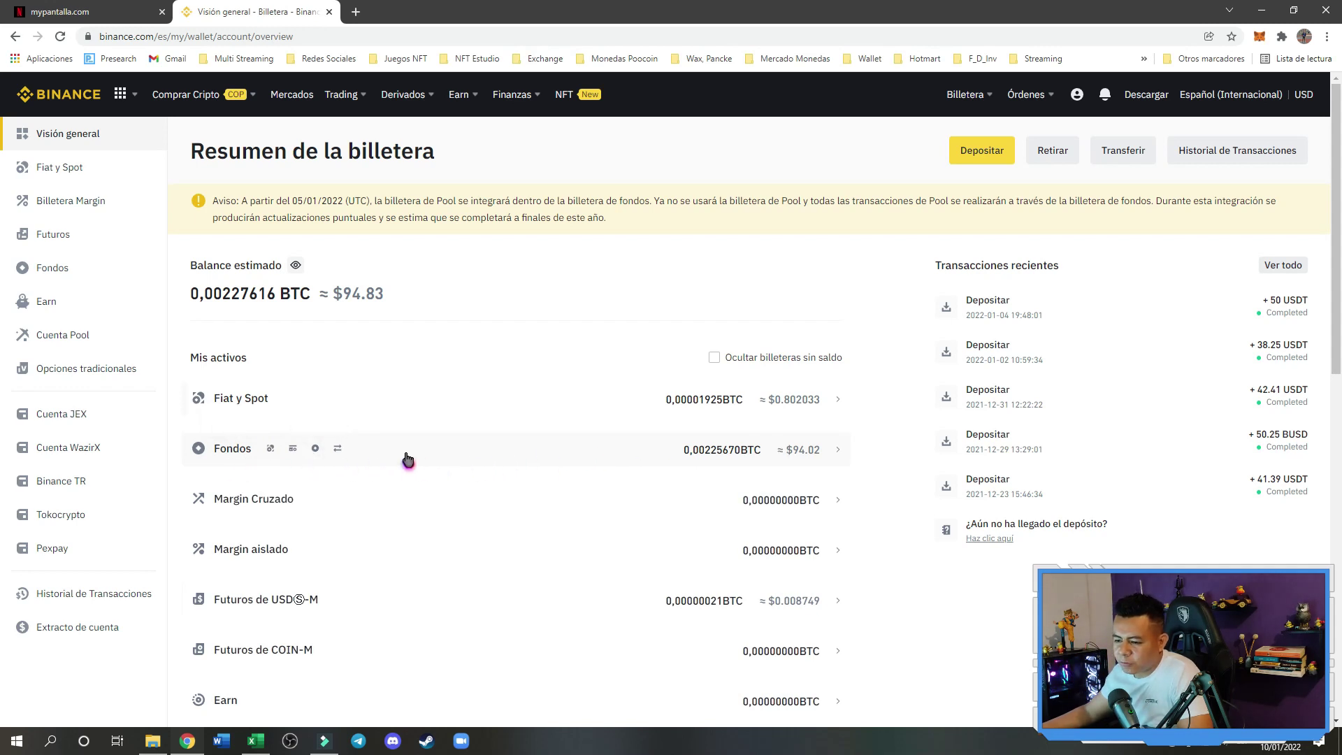
From the Fondos wallet page, choose Pagar under the Pay options to reach the send page
{"action": "left_click", "coordinate": [56, 276]}
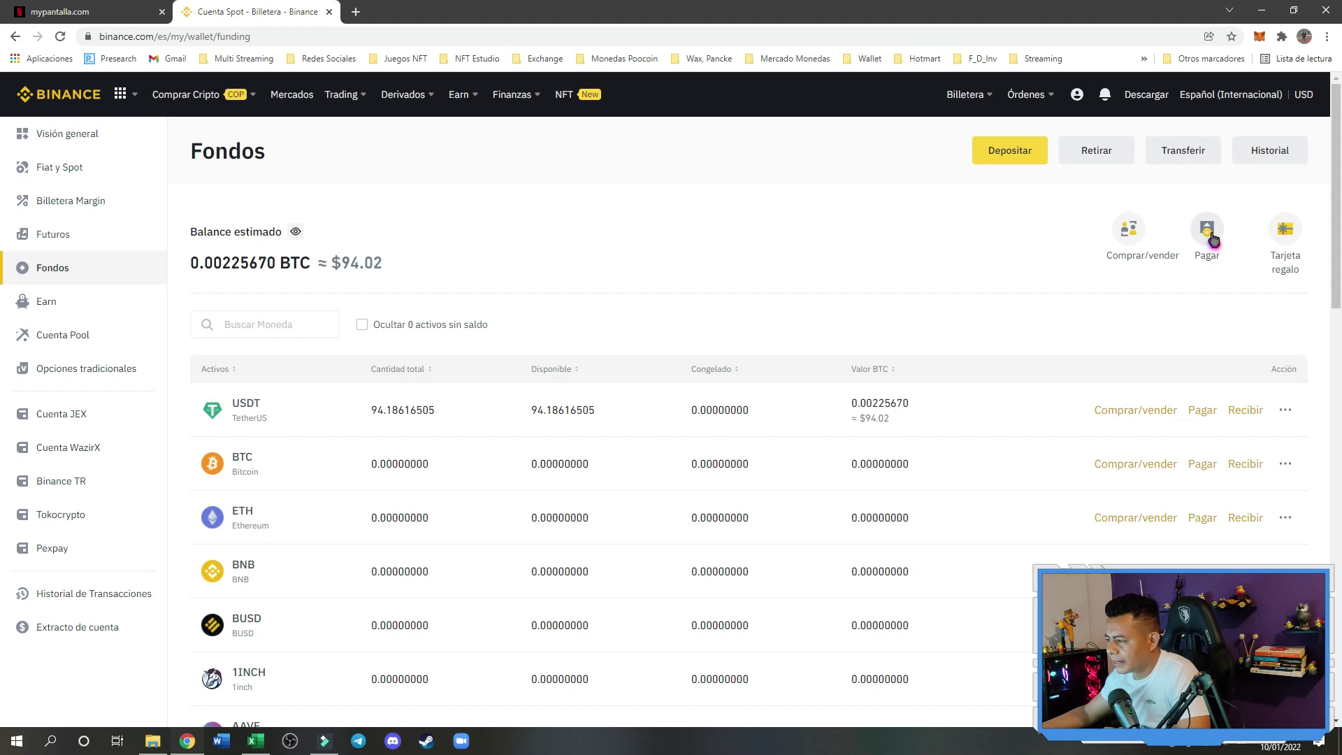
{"action": "left_click", "coordinate": [1208, 234]}
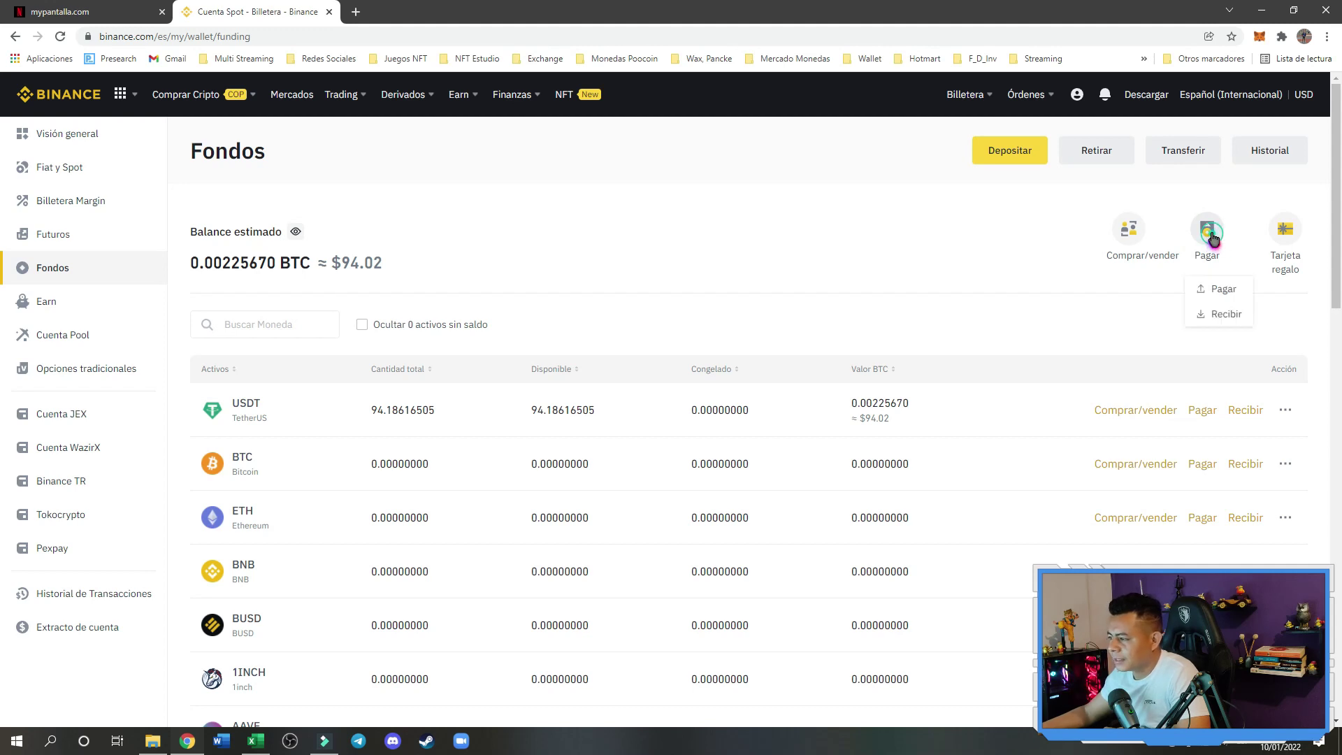
{"action": "left_click", "coordinate": [1224, 290]}
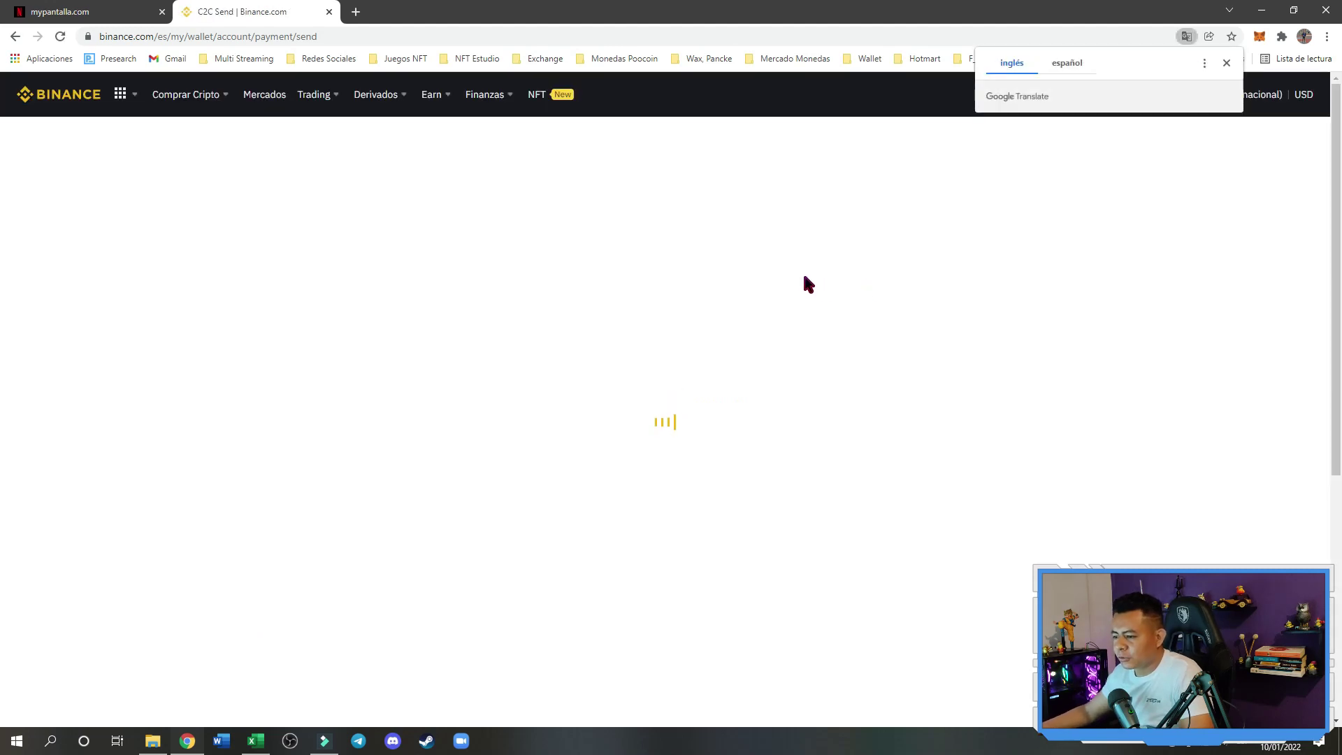
Enter the Apodo nickname and a six-digit PIN, accept the Términos de uso, and click Activar
{"action": "left_click", "coordinate": [822, 377]}
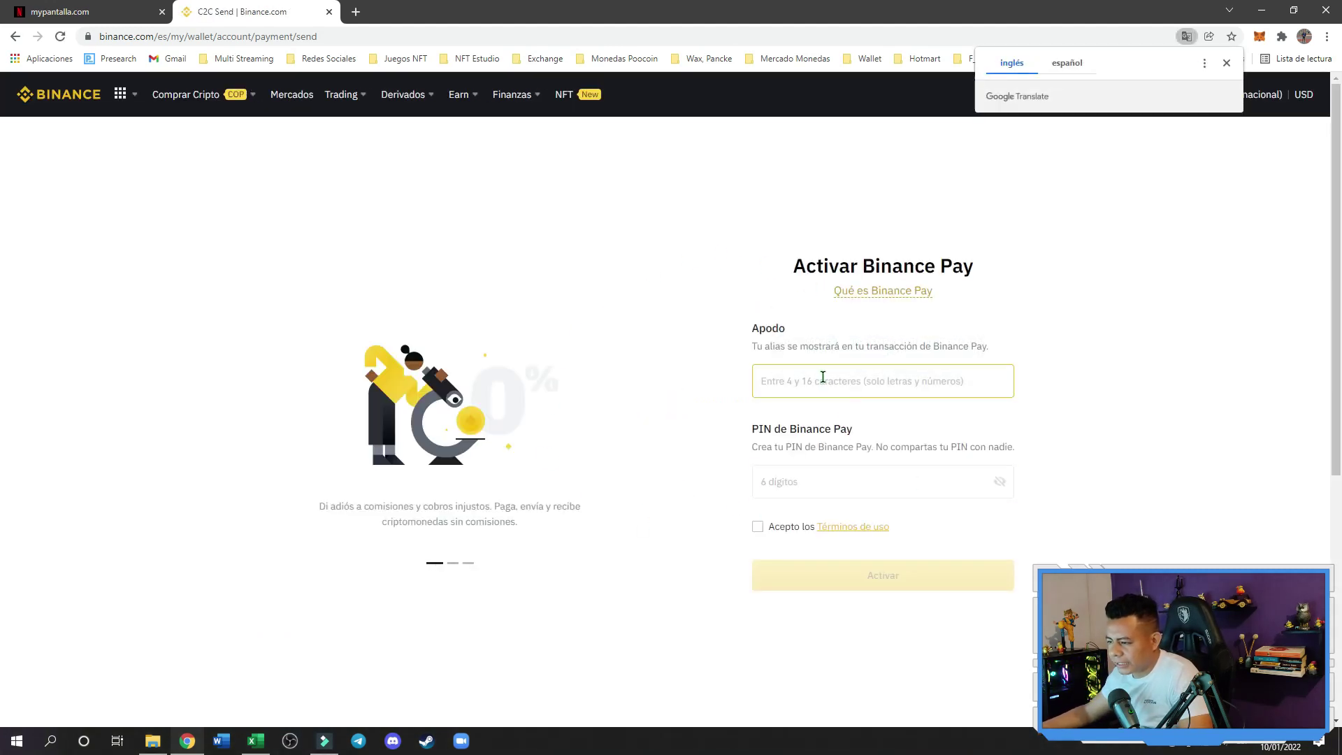
{"action": "left_click", "coordinate": [872, 384]}
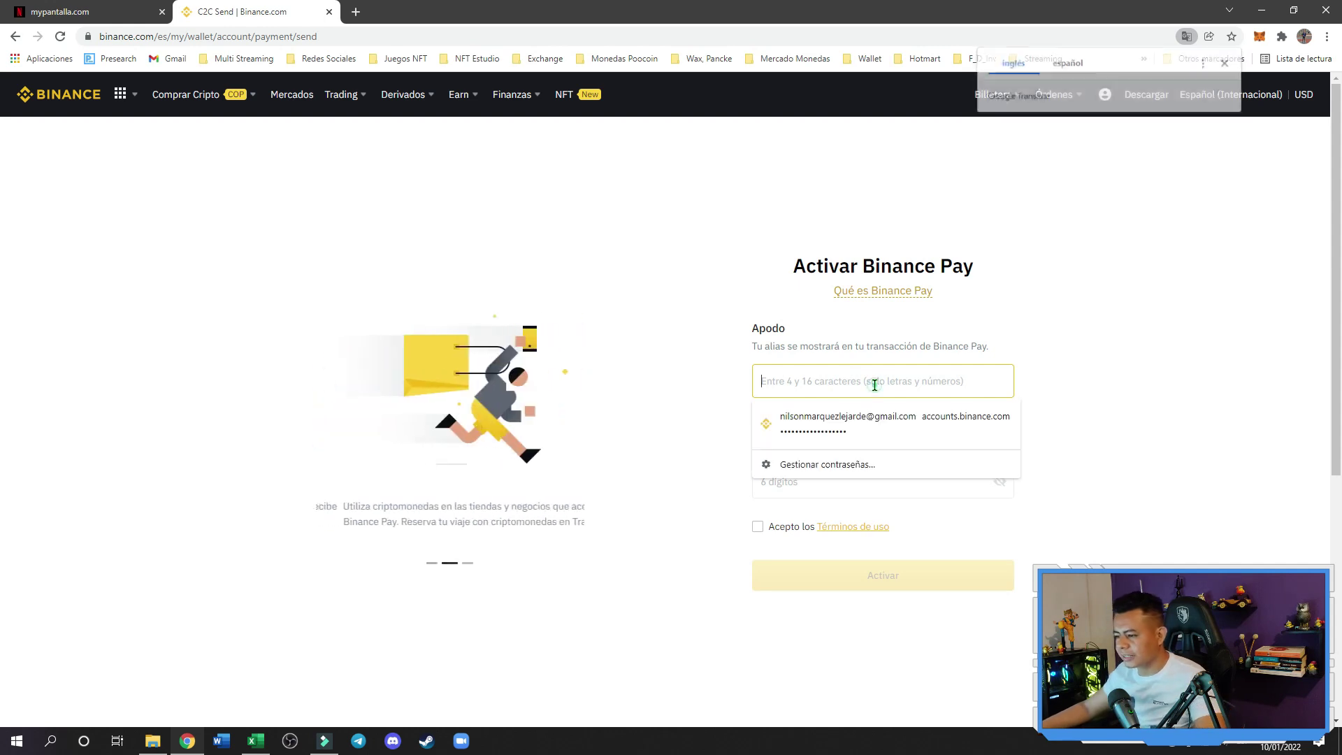
{"action": "type", "text": "empren"}
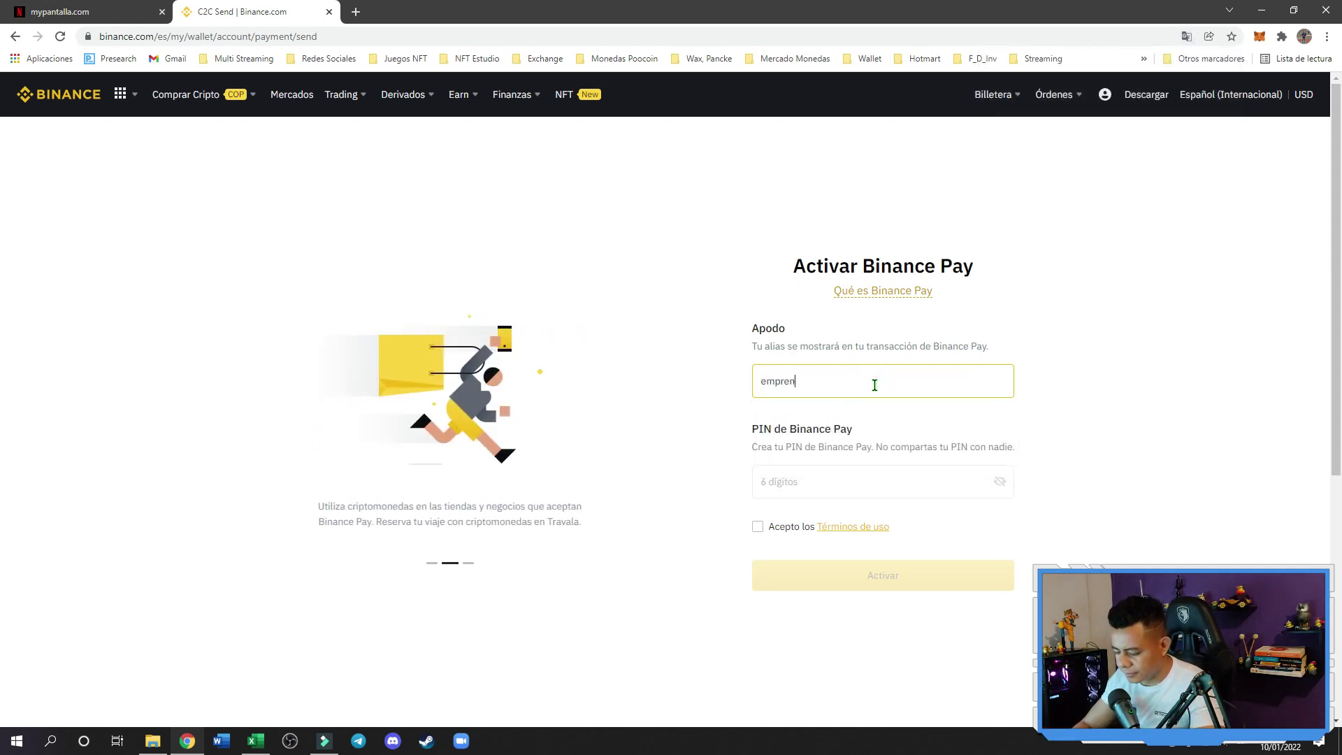
{"action": "type", "text": "deconnilso"}
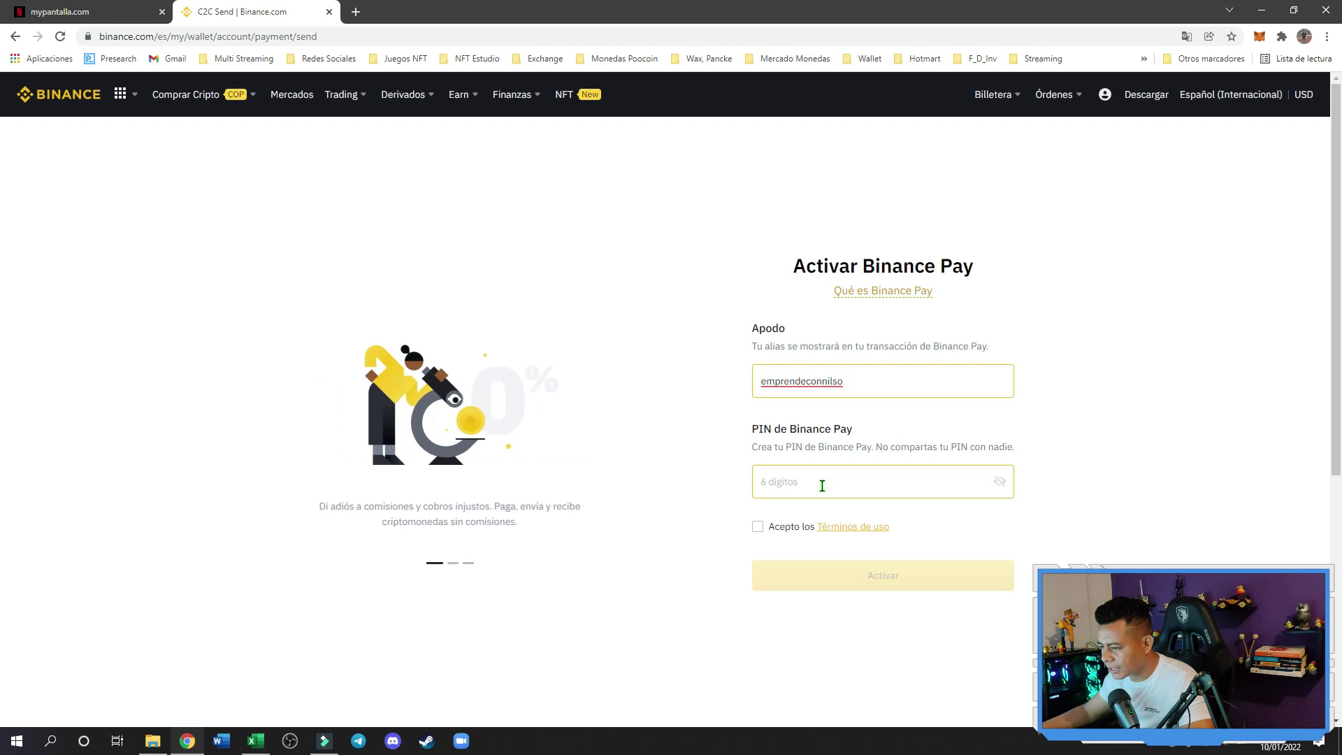
{"action": "left_click", "coordinate": [822, 486]}
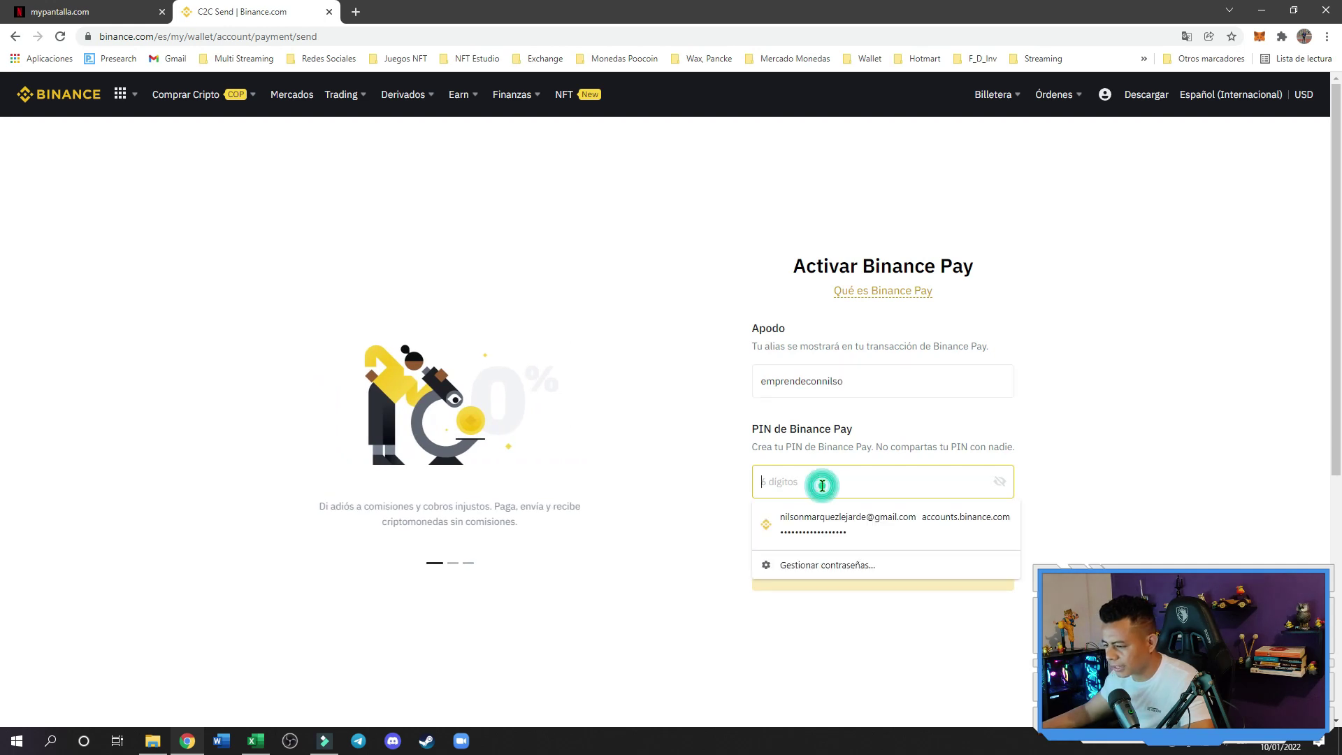
{"action": "type", "text": "••••••"}
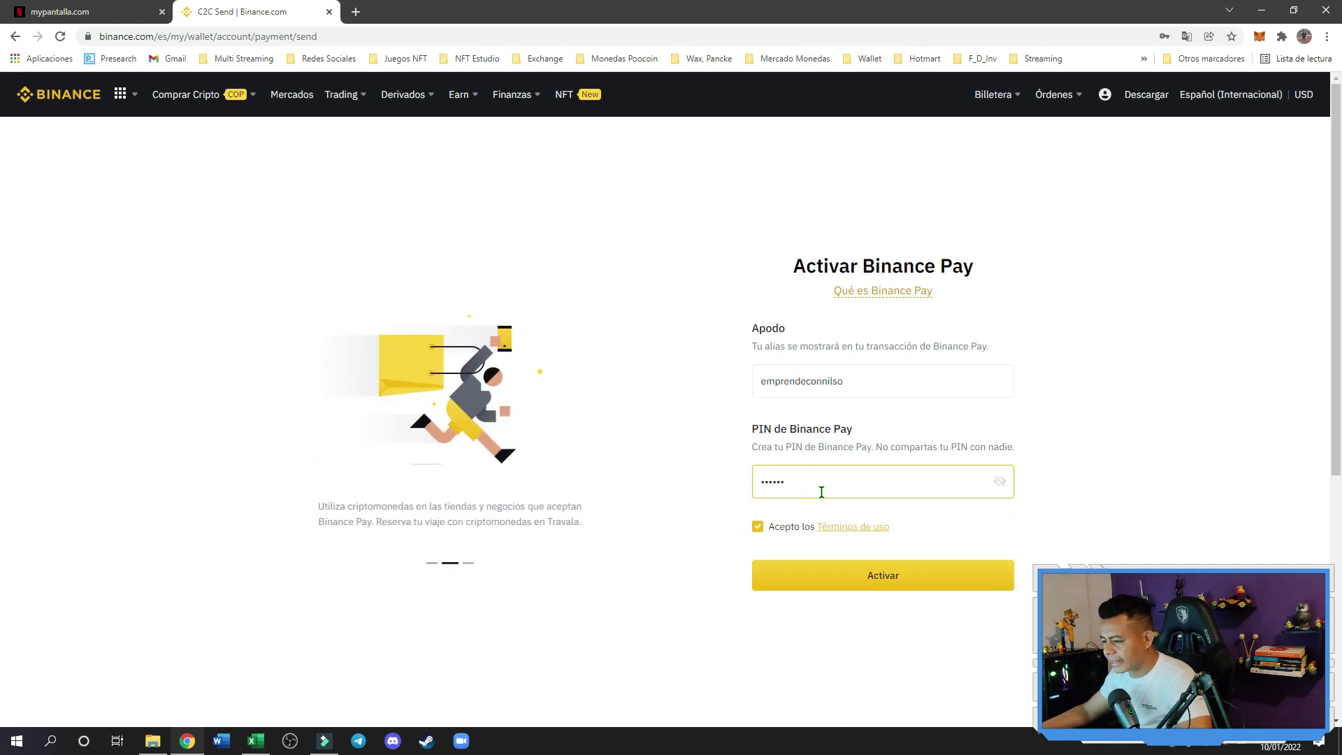
{"action": "left_click", "coordinate": [913, 590]}
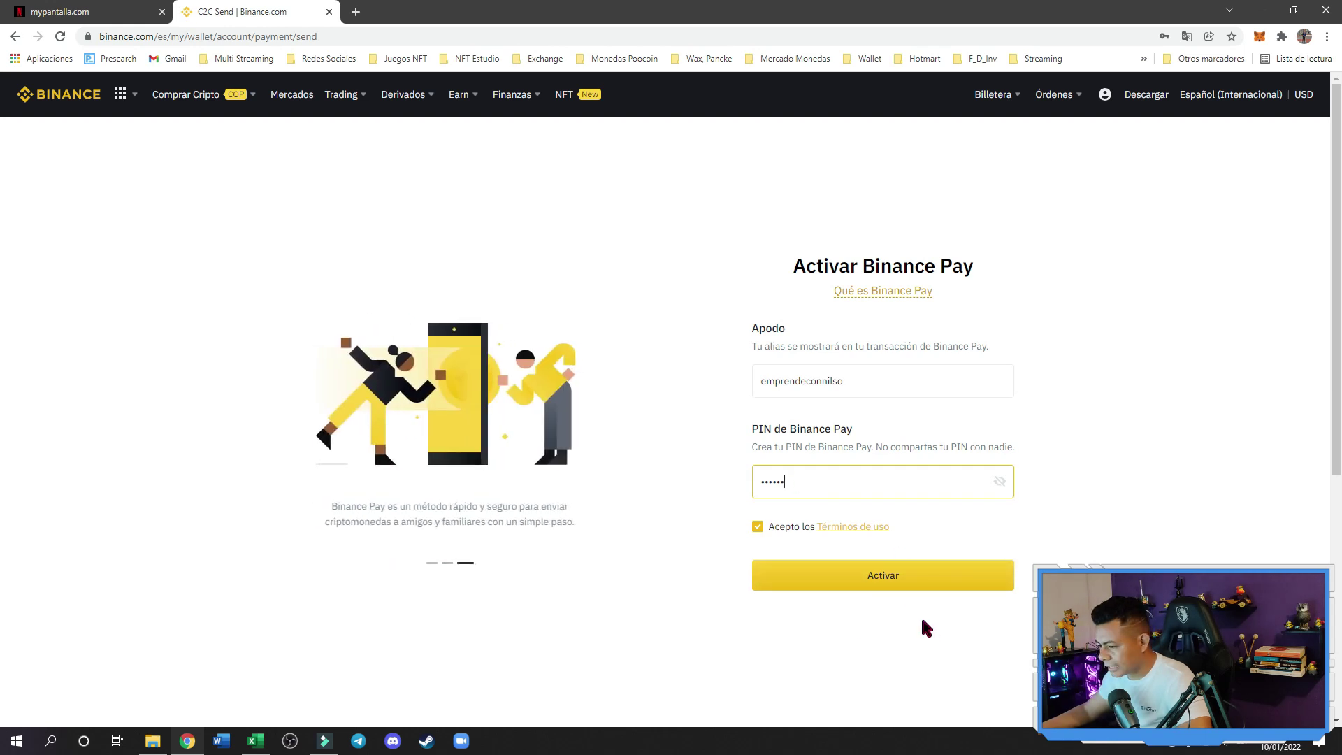
{"action": "left_click", "coordinate": [883, 584]}
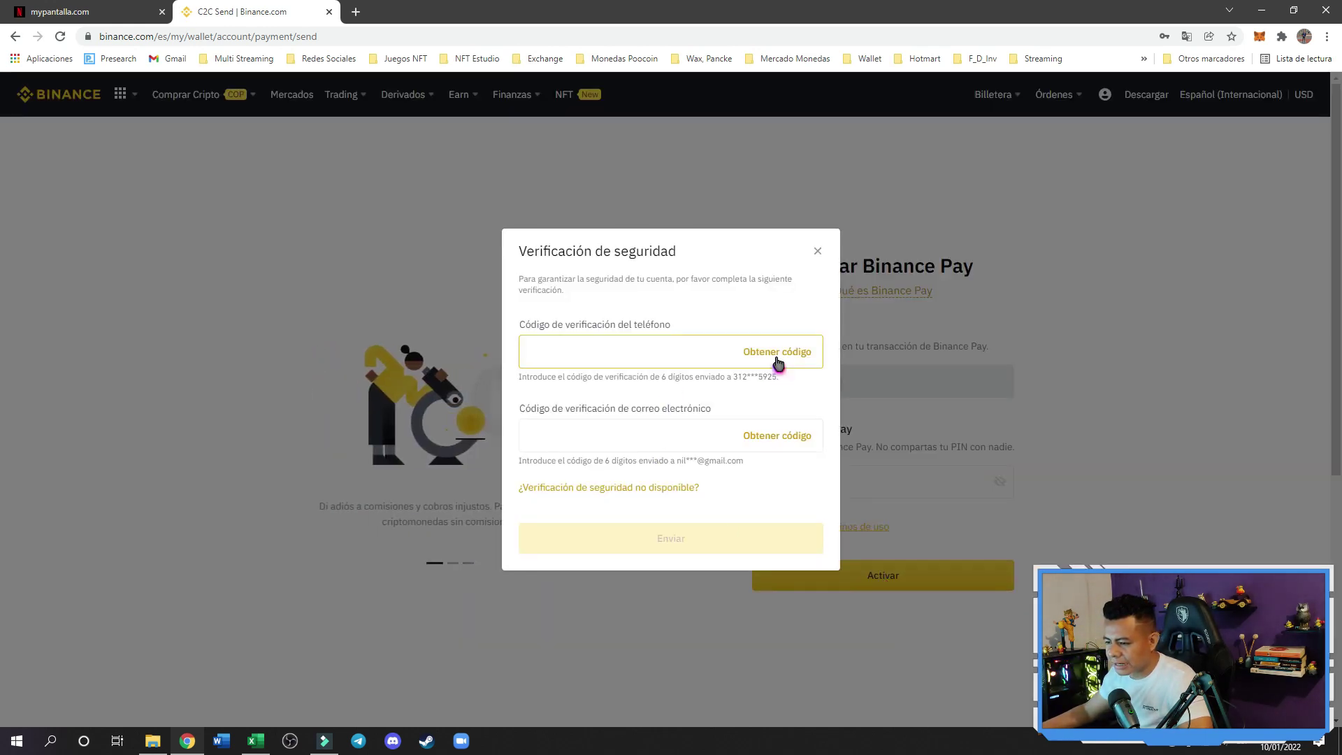
Request the phone and e-mail verification codes and submit them to activate Binance Pay
{"action": "left_click", "coordinate": [780, 358]}
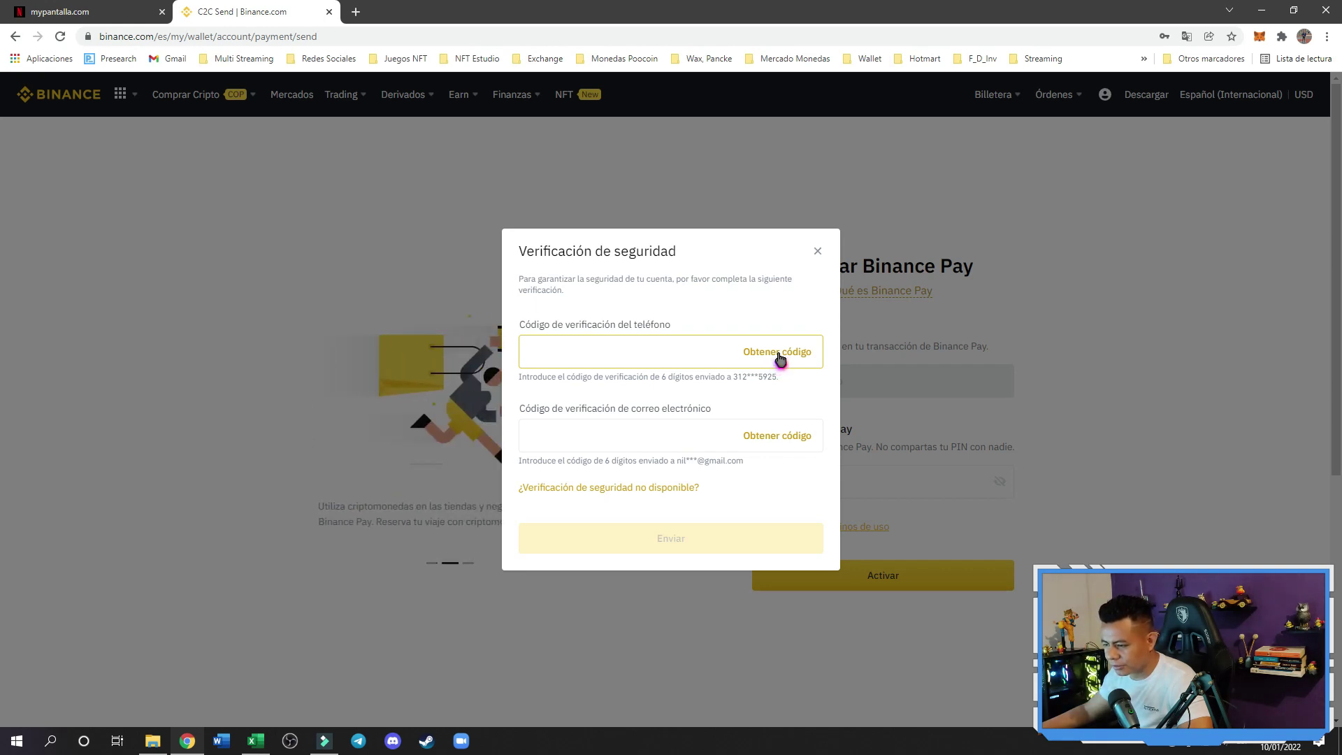
{"action": "left_click", "coordinate": [780, 358]}
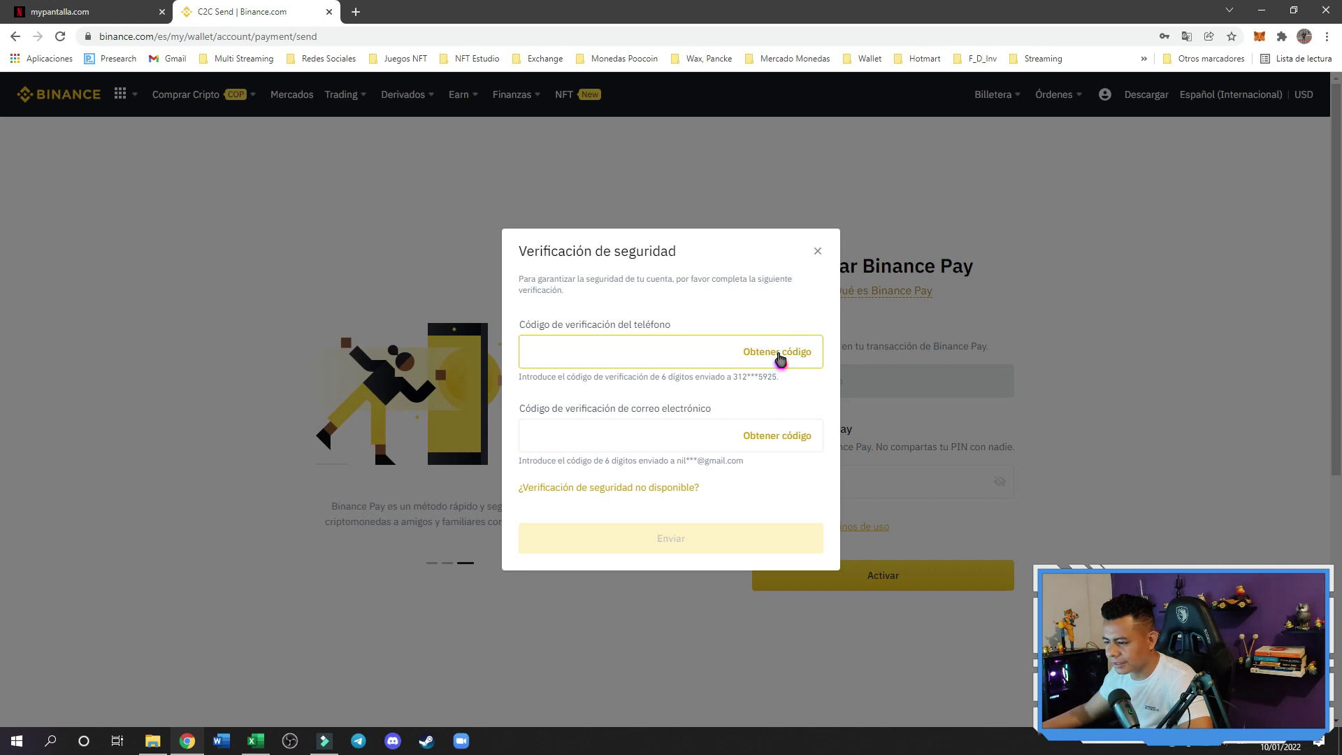
{"action": "left_click", "coordinate": [775, 437]}
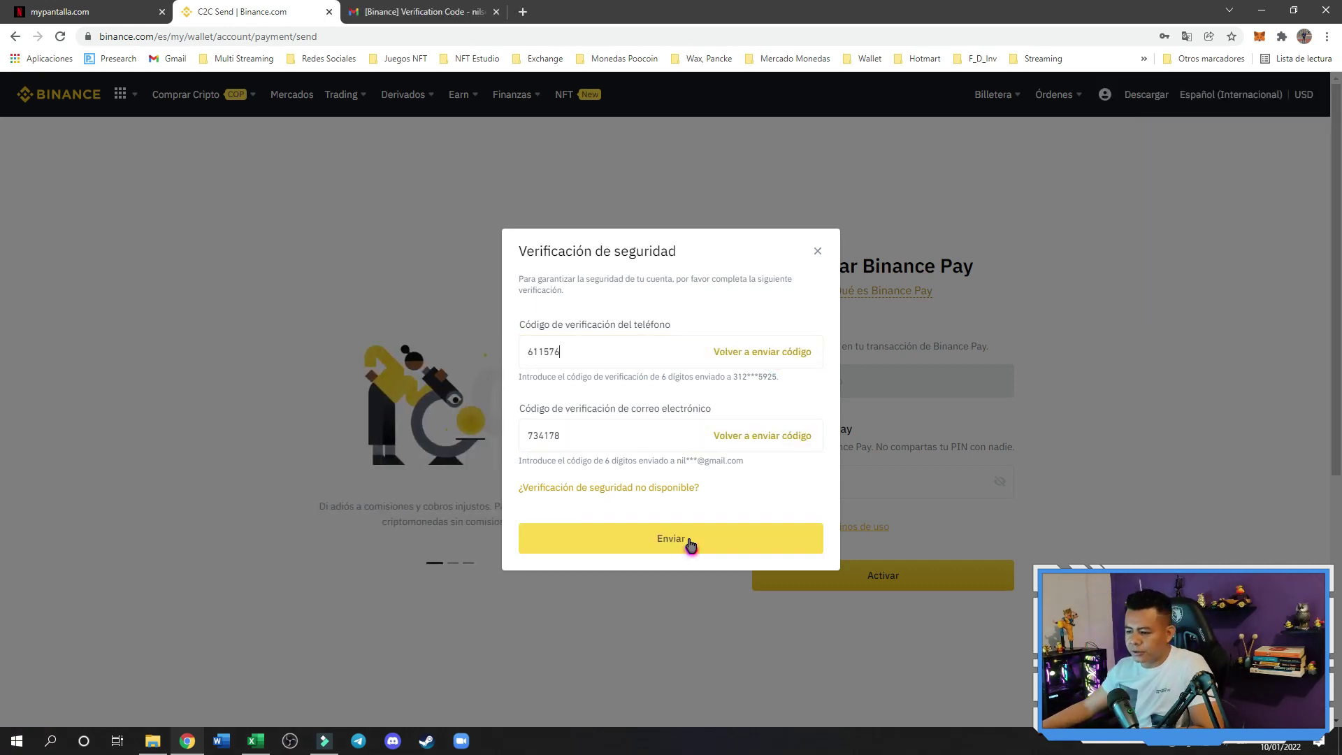
{"action": "left_click", "coordinate": [688, 542]}
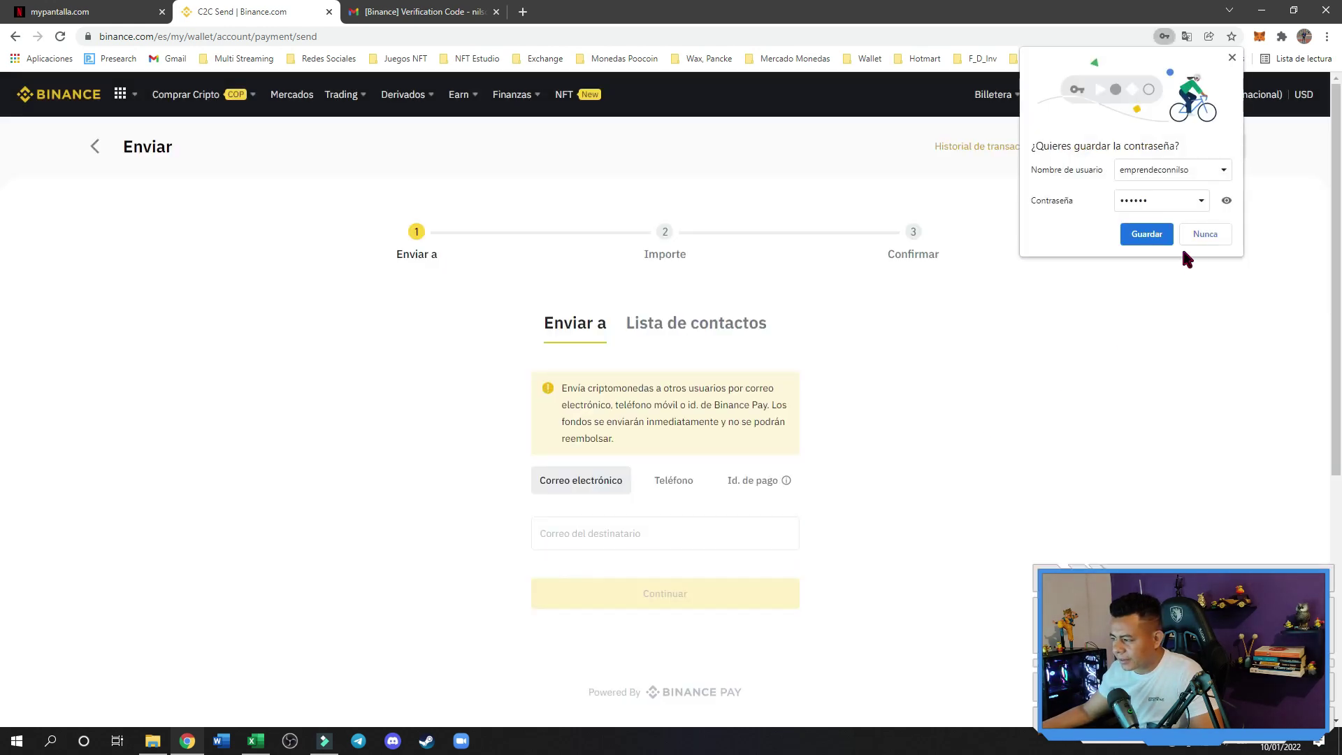
Decline Chrome's password saving and enter the recipient's e-mail taken from the mypantalla.com form
{"action": "left_click", "coordinate": [1203, 237]}
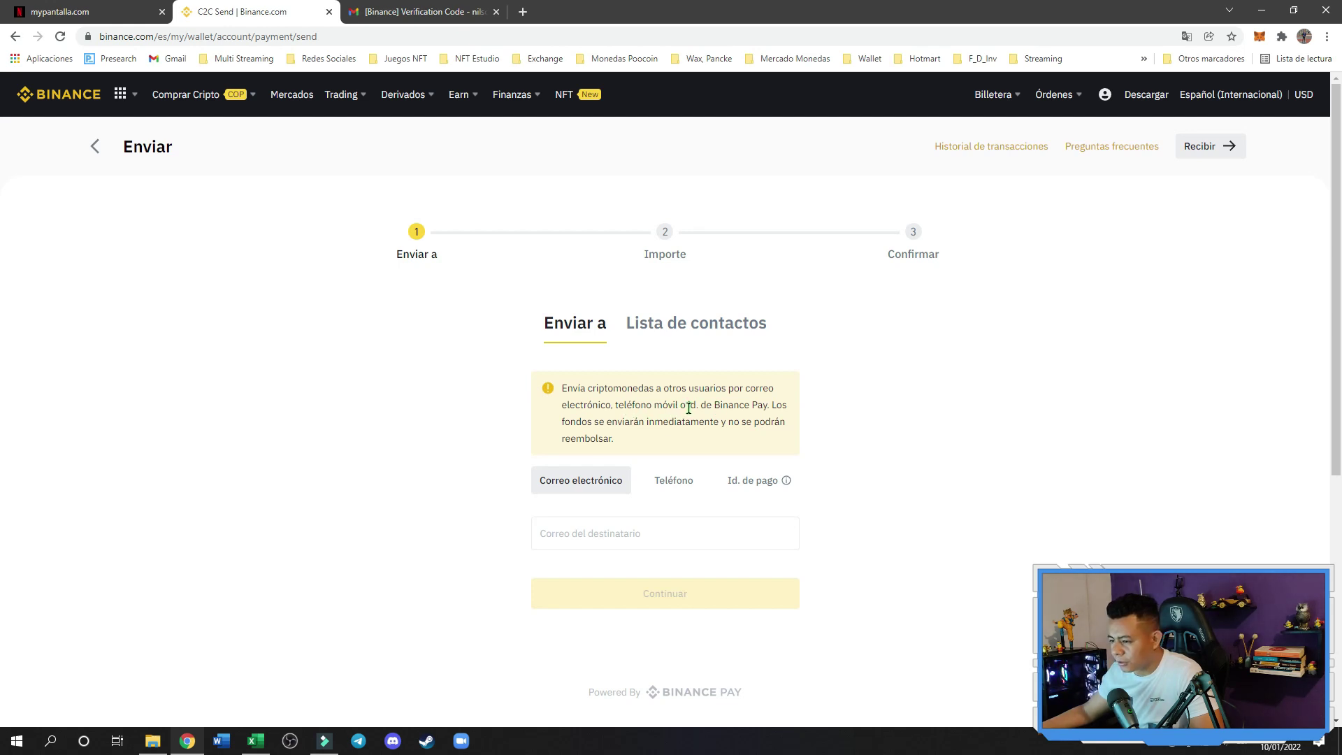
{"action": "left_click", "coordinate": [87, 12]}
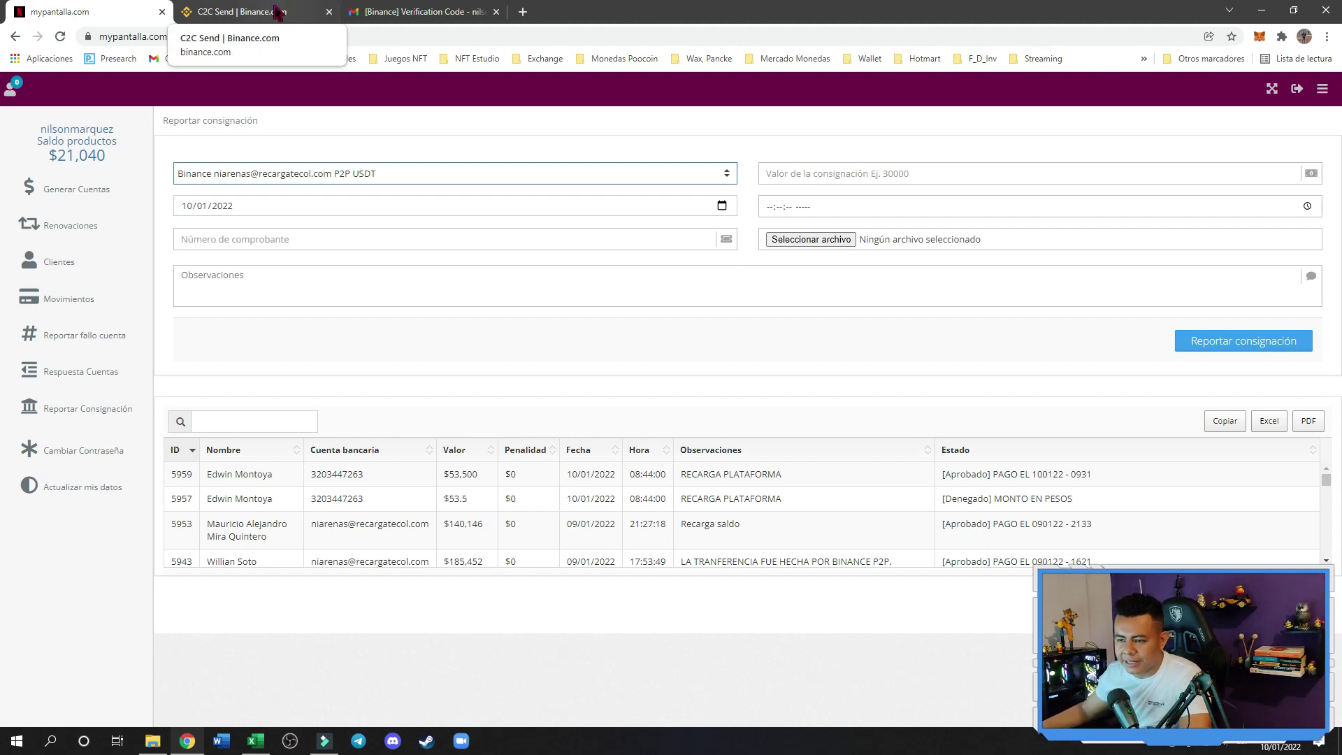
{"action": "left_click", "coordinate": [277, 12]}
{"action": "left_click", "coordinate": [662, 545]}
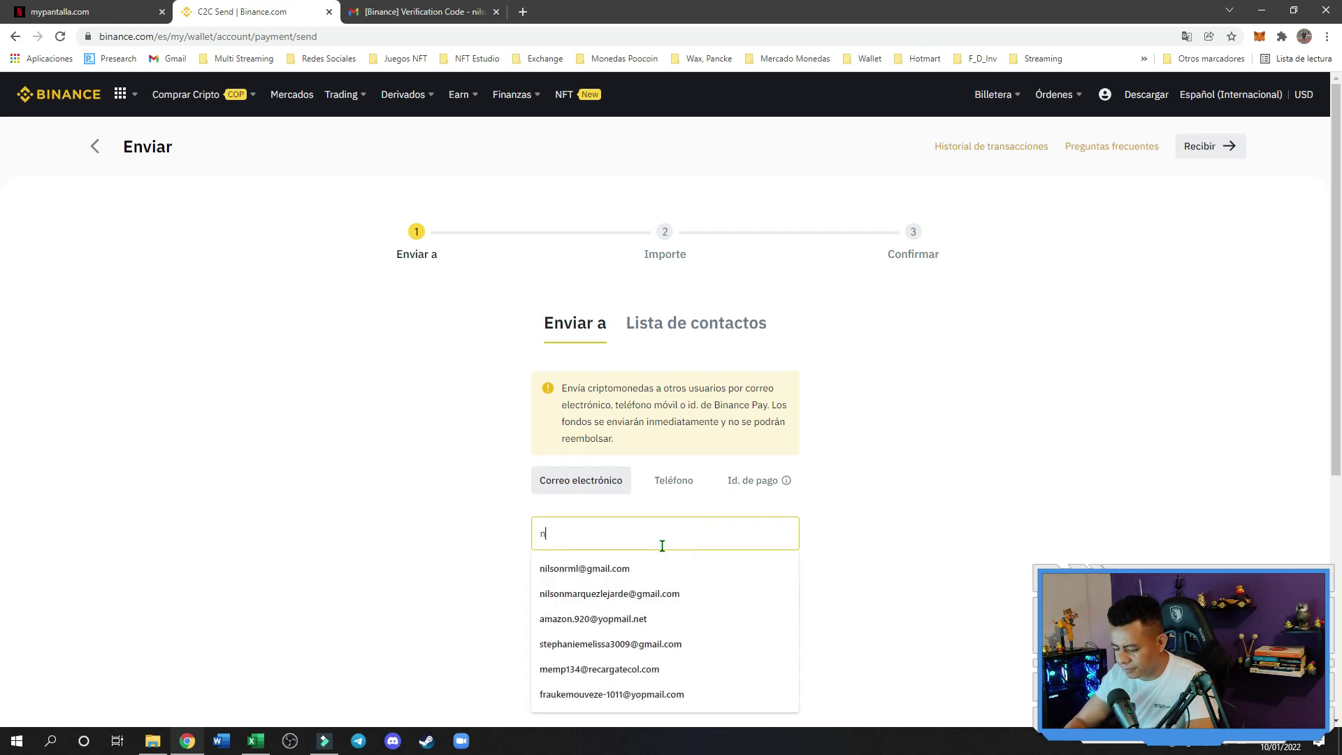
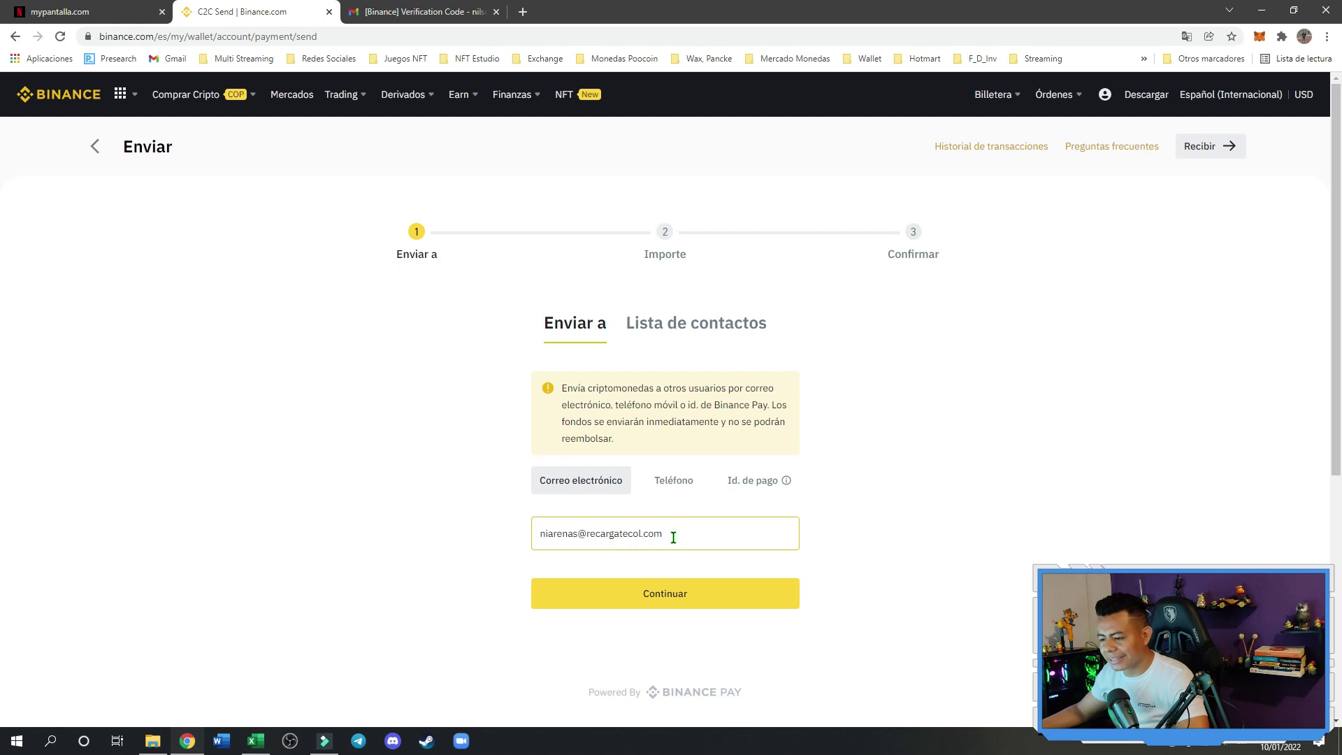
Check the e-mail against the consignment form and continue past the recipient step
{"action": "left_click", "coordinate": [77, 11]}
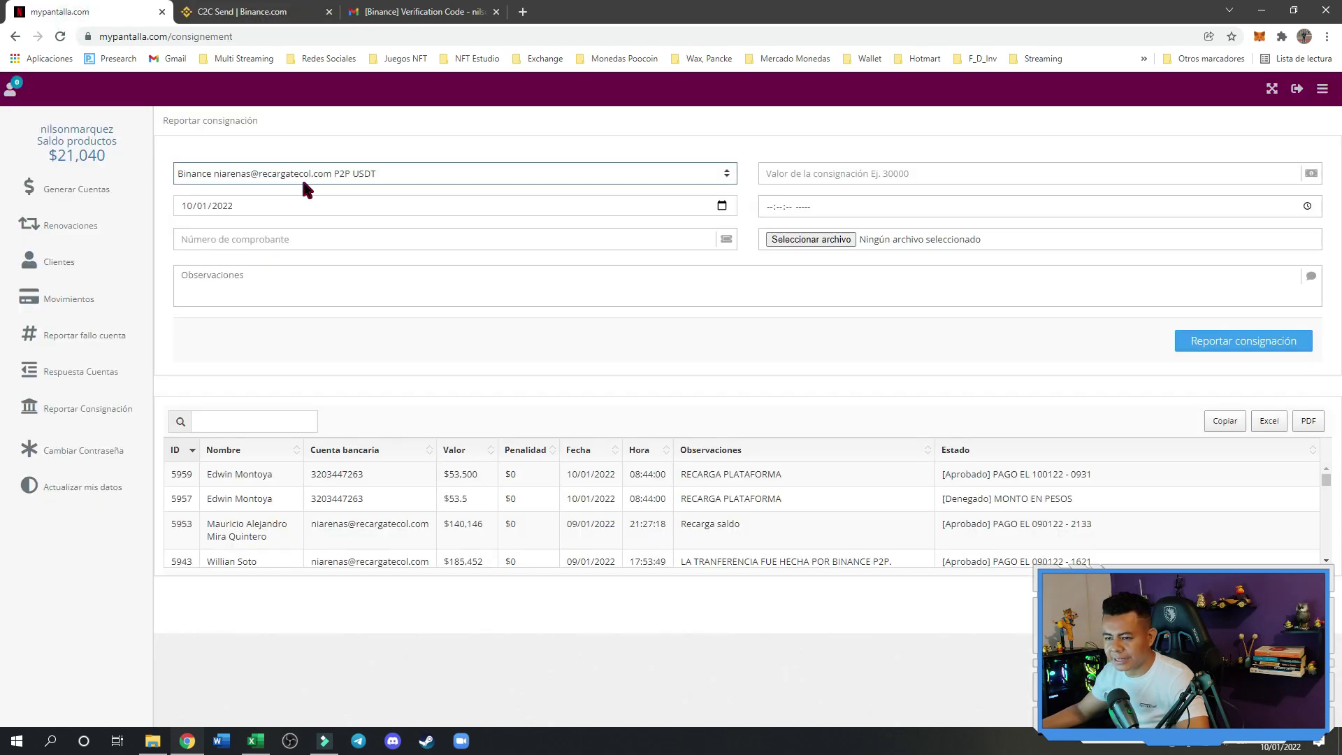
{"action": "left_click", "coordinate": [250, 12]}
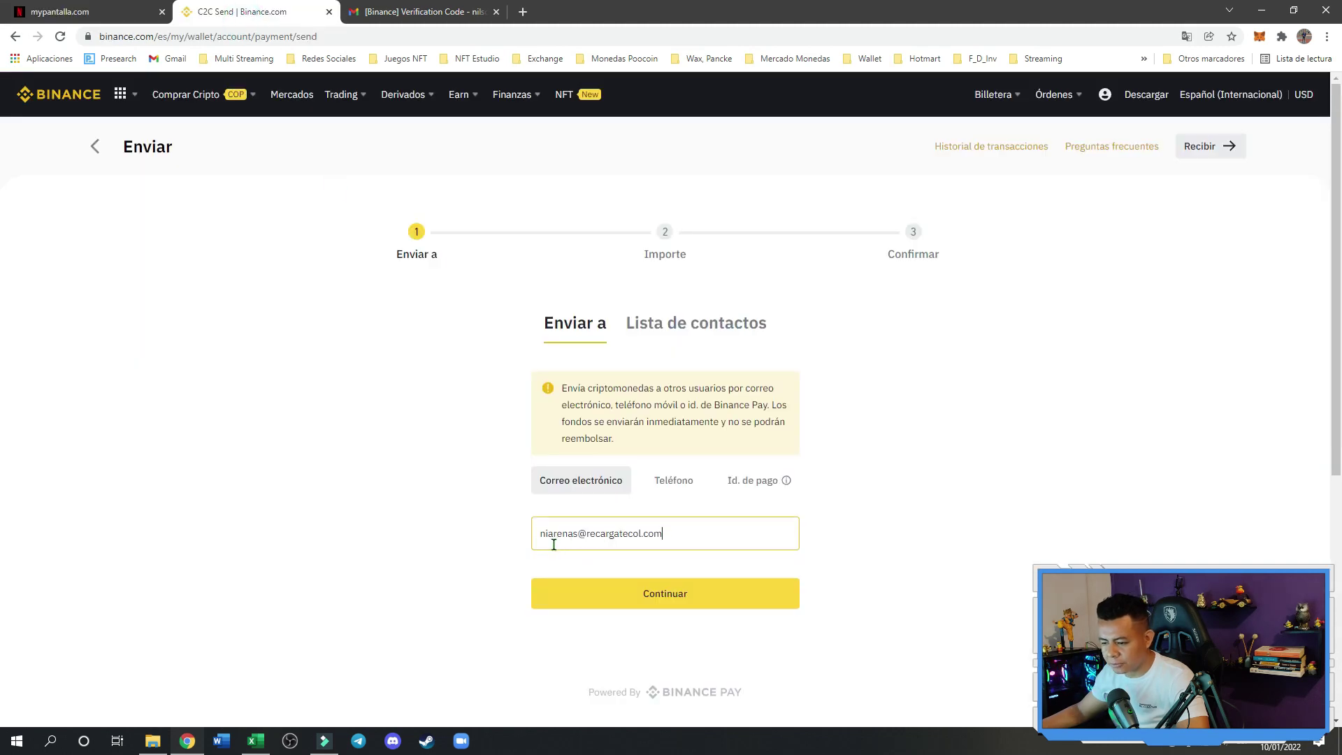
{"action": "mouse_move", "coordinate": [115, 111]}
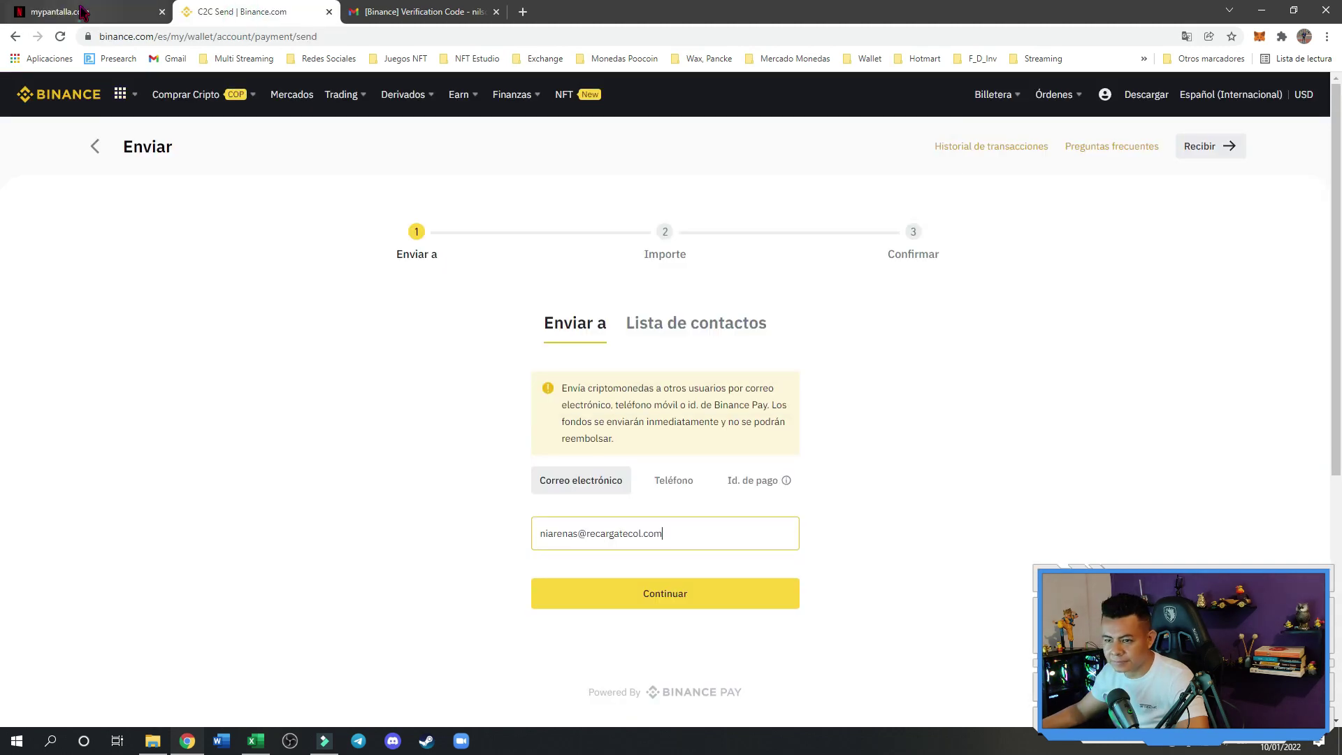
{"action": "left_click", "coordinate": [82, 12]}
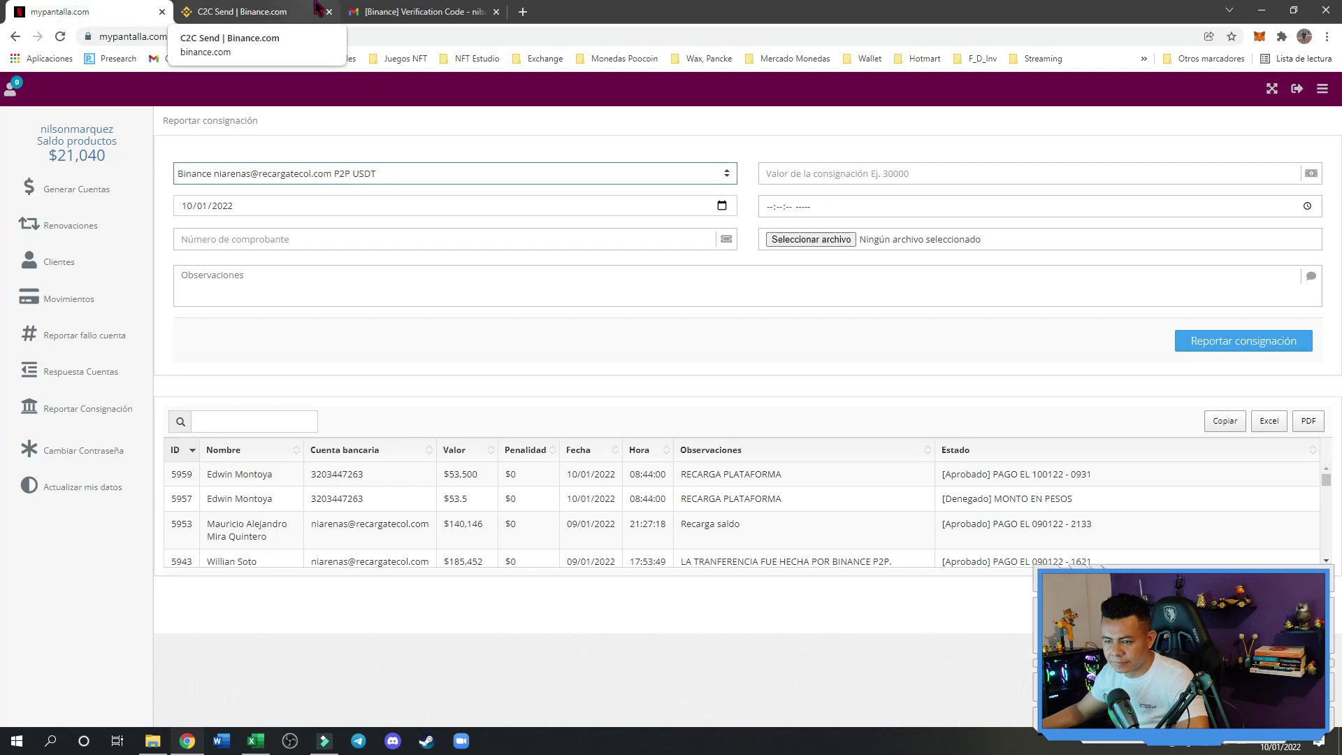
{"action": "left_click", "coordinate": [306, 9]}
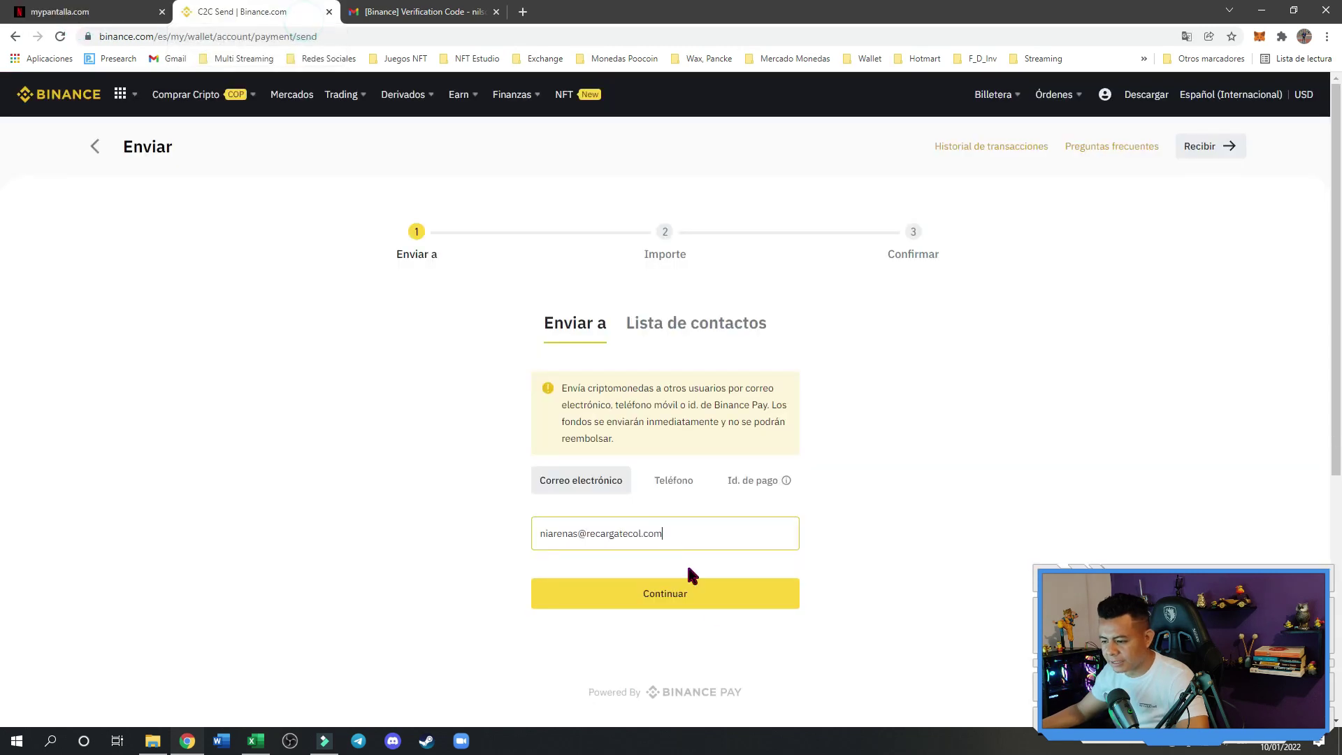
{"action": "left_click", "coordinate": [688, 608]}
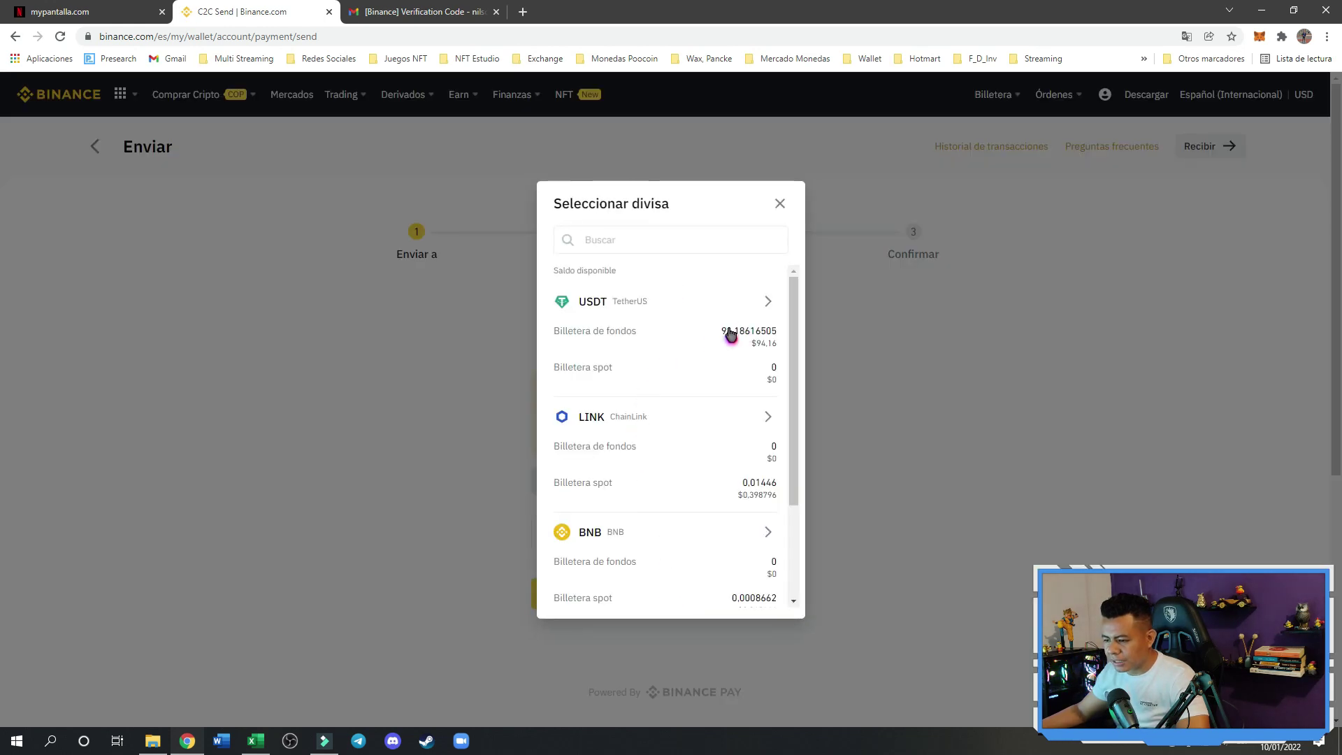
Choose USDT as the currency and enter an amount of 94
{"action": "left_click", "coordinate": [756, 301]}
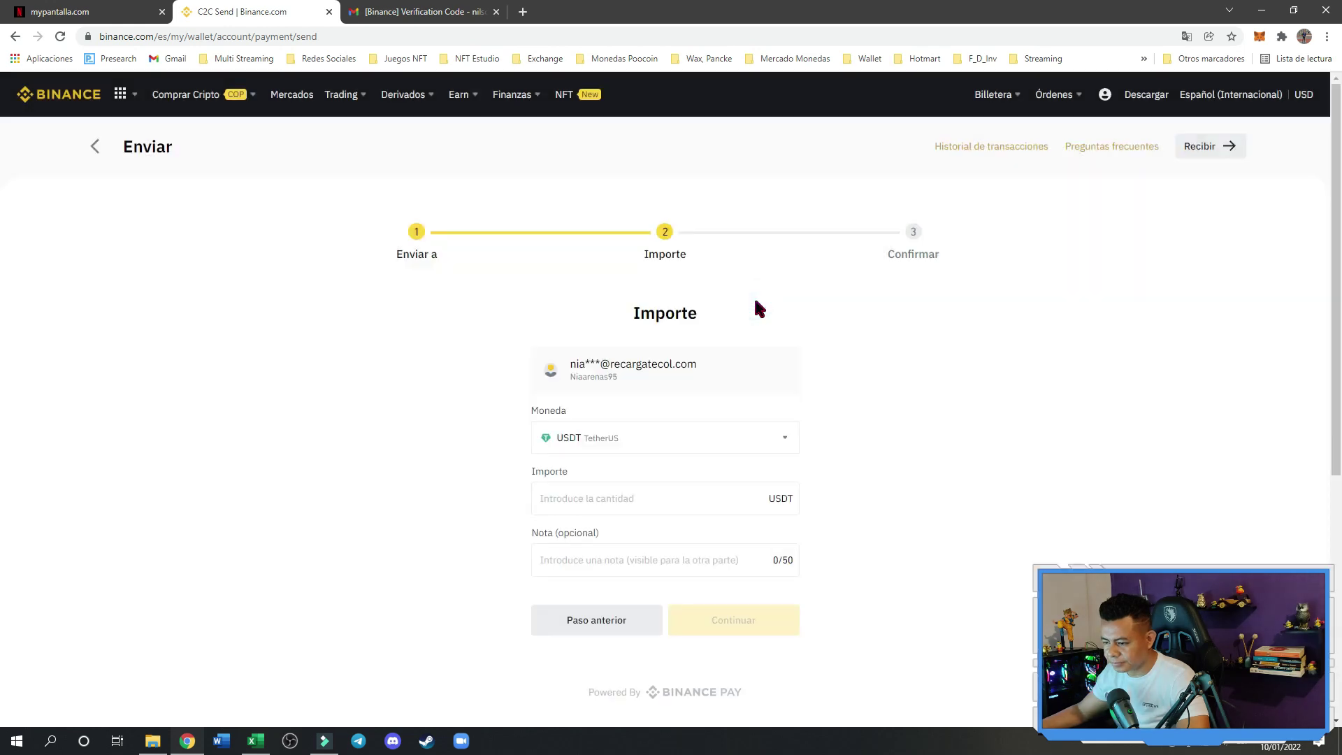
{"action": "left_click", "coordinate": [636, 499]}
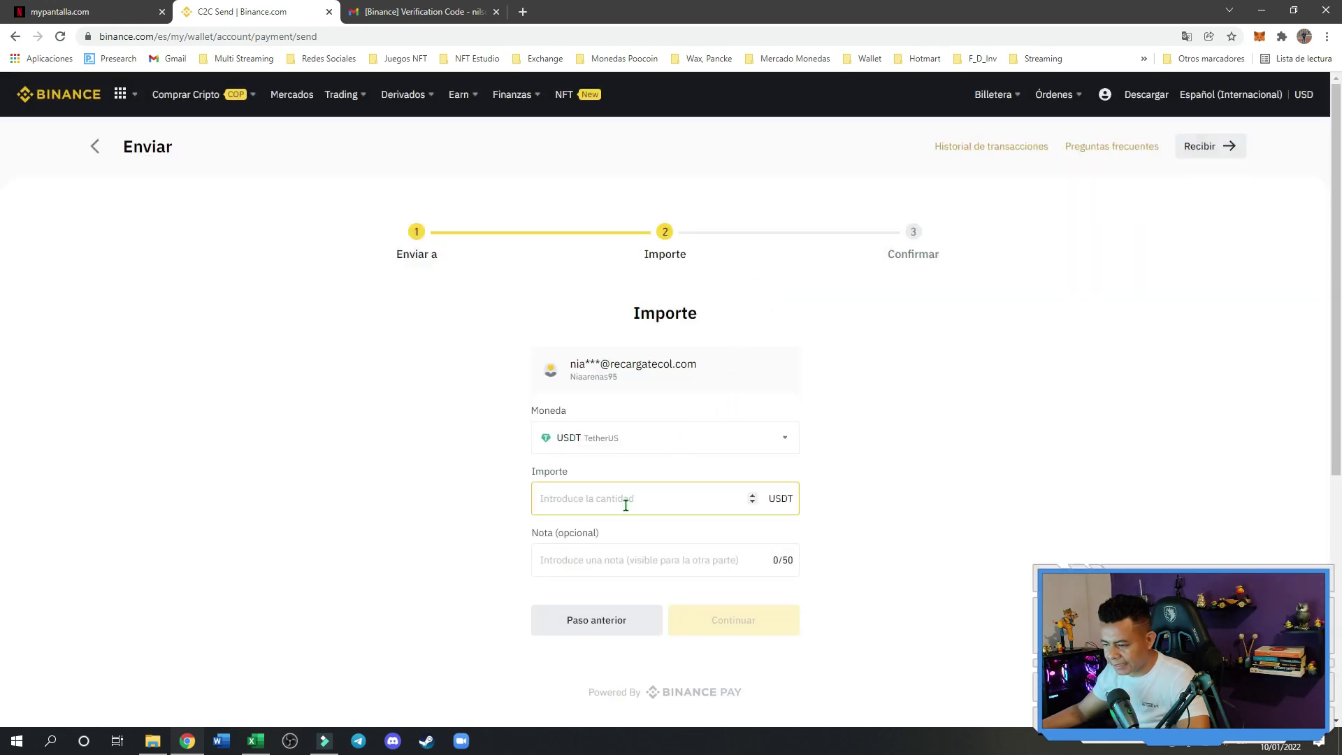
{"action": "left_click", "coordinate": [621, 504]}
{"action": "left_click", "coordinate": [453, 505]}
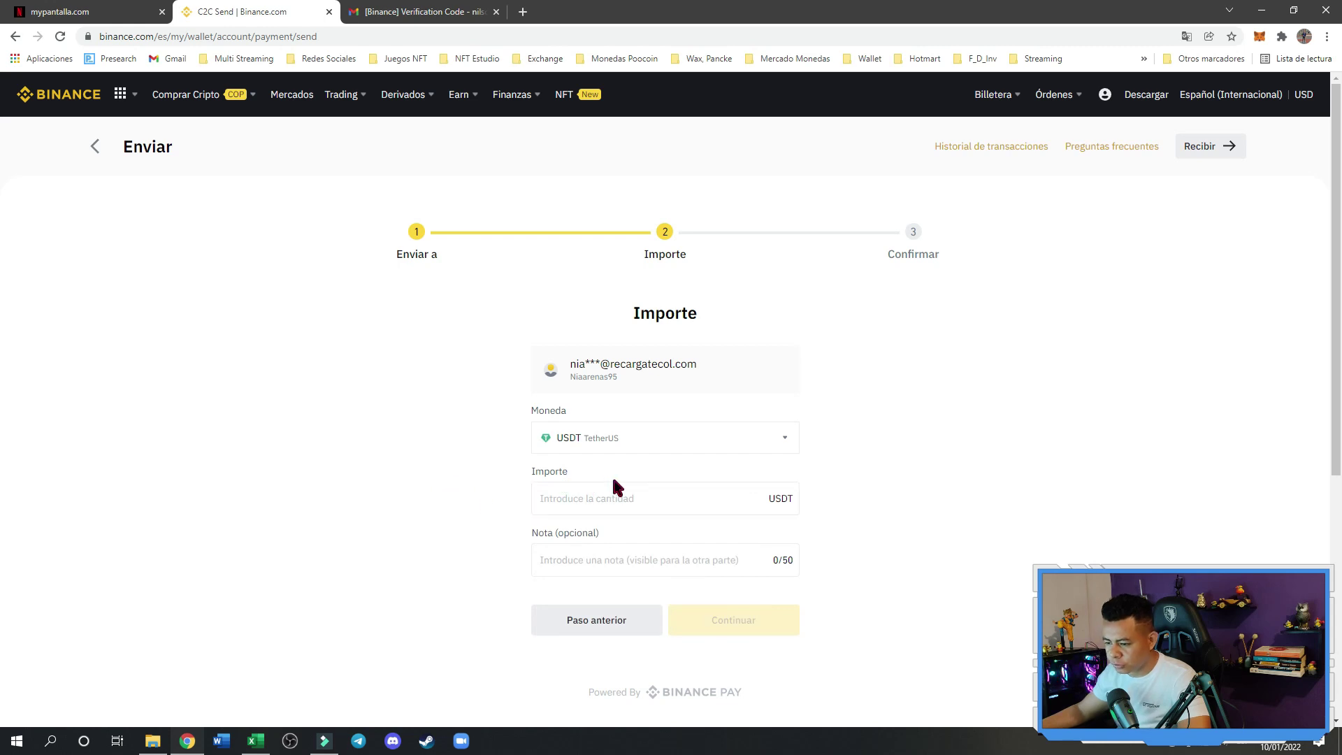
{"action": "type", "text": "94"}
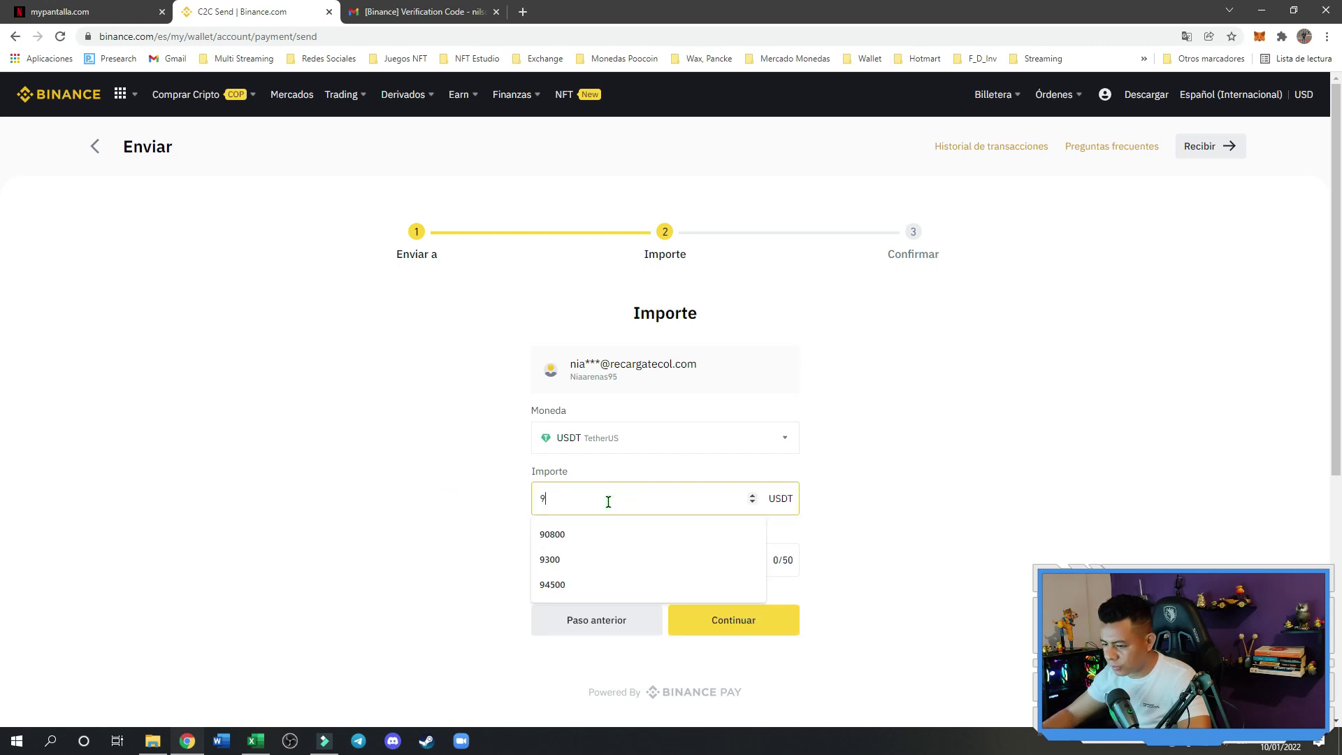
{"action": "left_click", "coordinate": [458, 537]}
Add the note 'Recarga Plataforma My Pantalla' and correct the amount to 93
{"action": "left_click", "coordinate": [600, 567]}
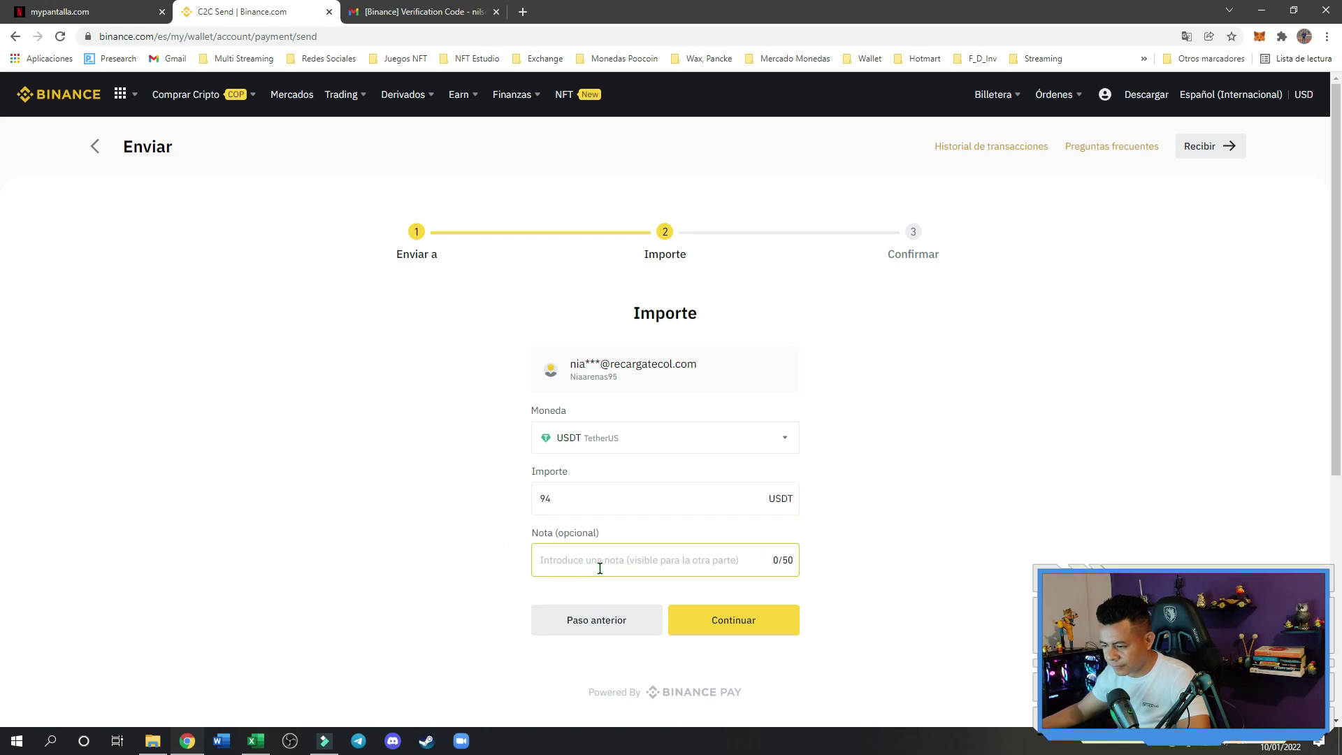
{"action": "type", "text": "R"}
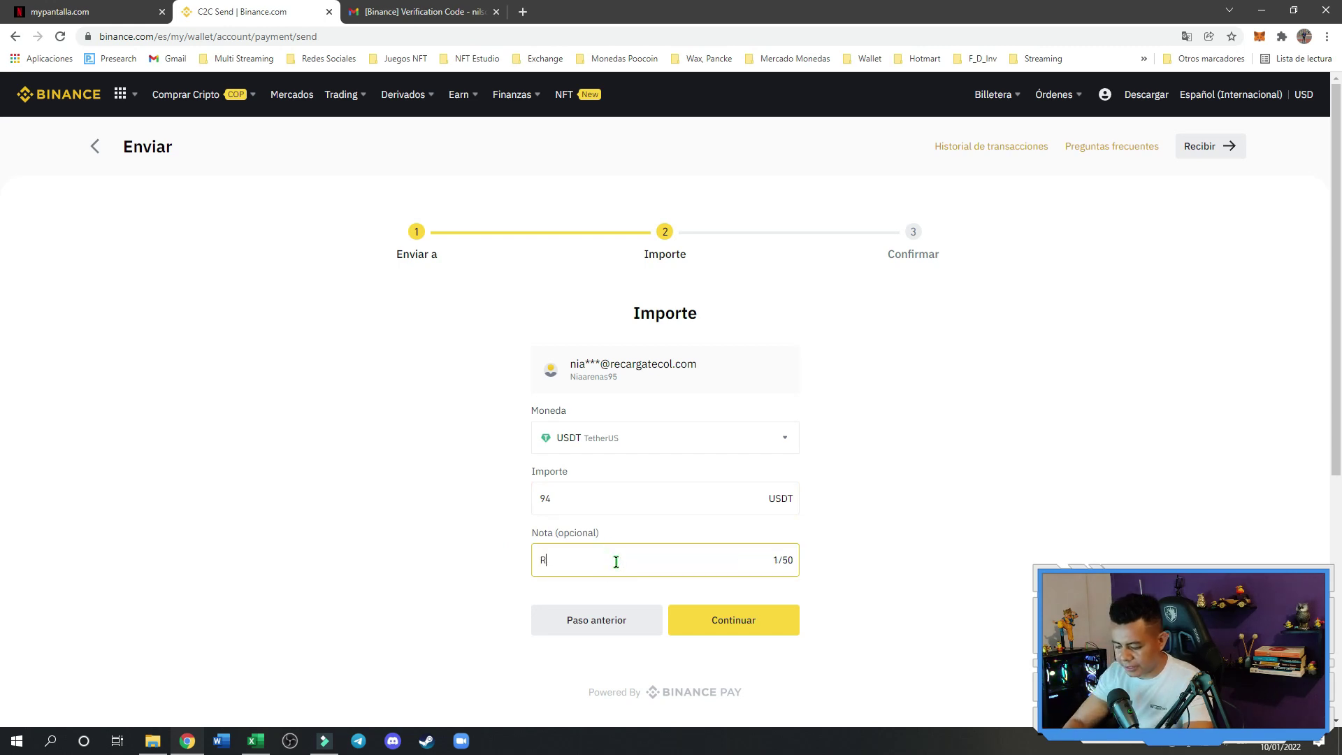
{"action": "type", "text": "ecarga Plata"}
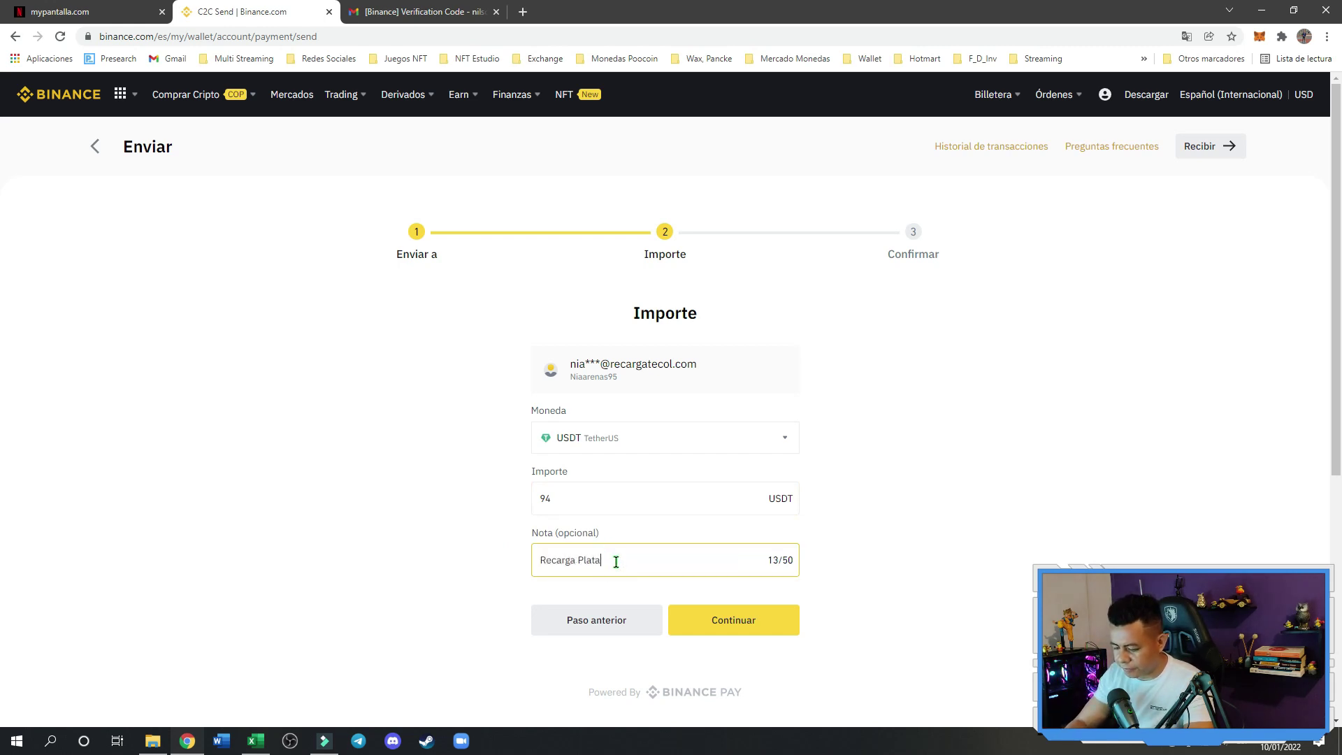
{"action": "type", "text": "forma My "}
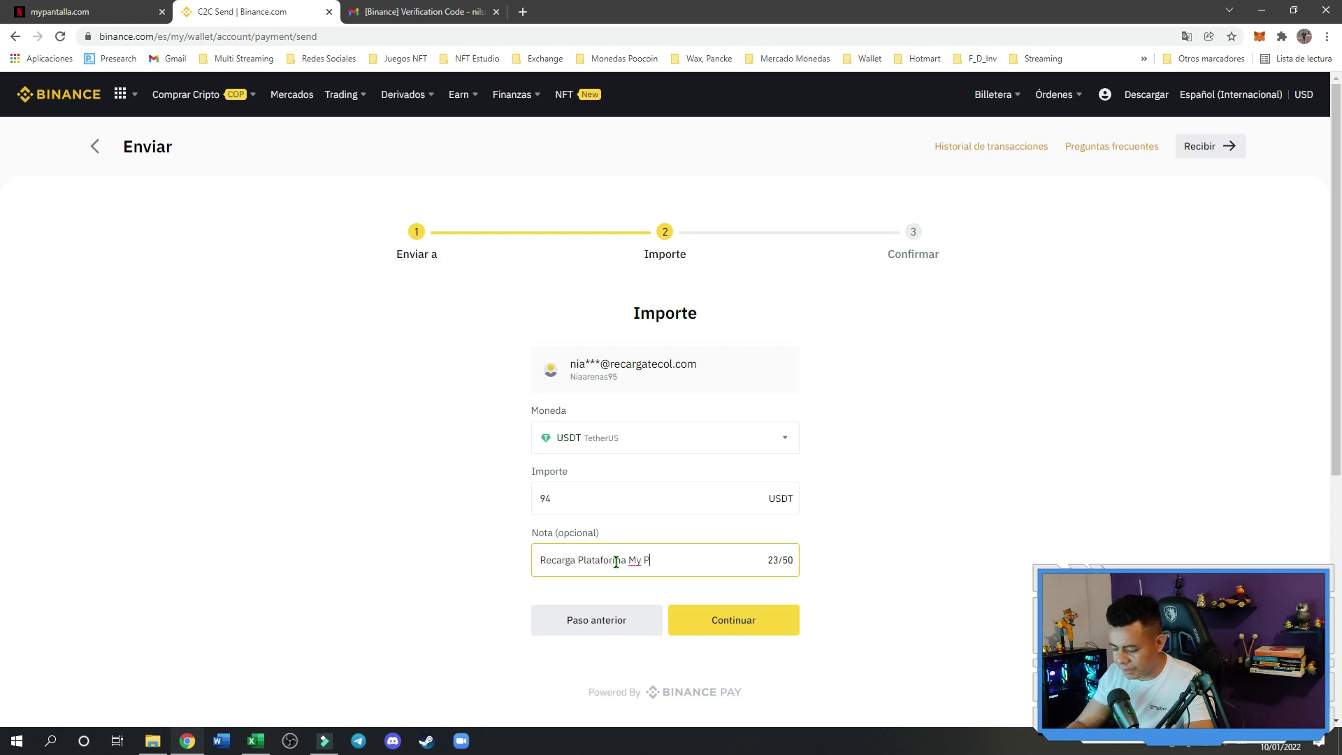
{"action": "type", "text": "Pantalla"}
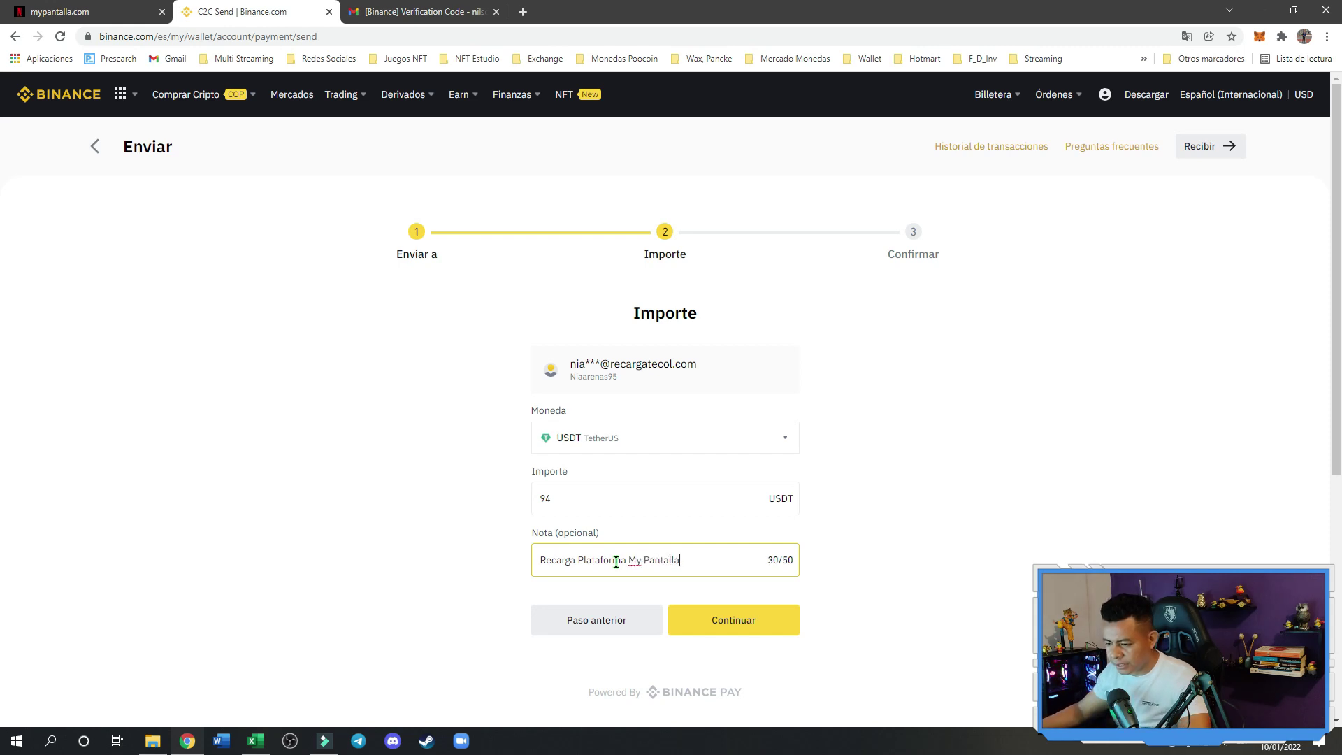
{"action": "left_click", "coordinate": [555, 500]}
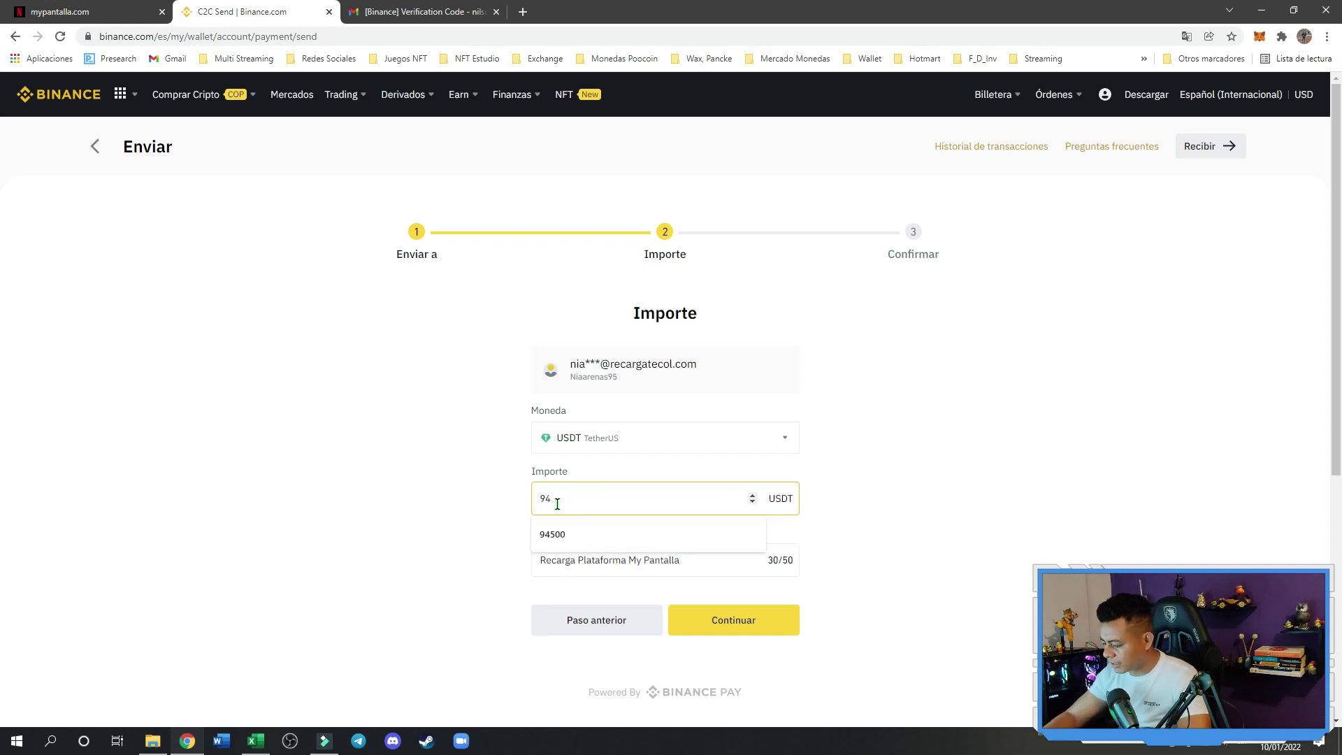
{"action": "key", "text": "BackSpace"}
{"action": "type", "text": "3"}
{"action": "left_click", "coordinate": [503, 495]}
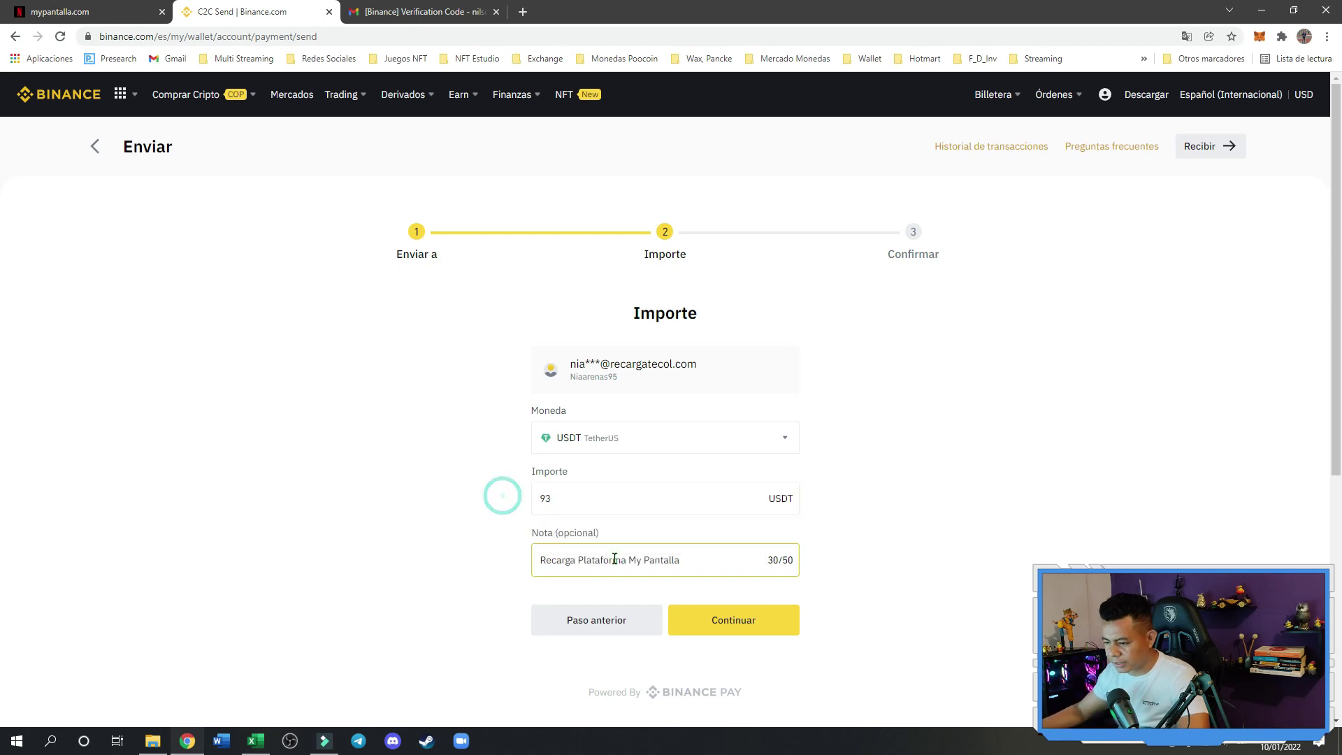
Review and confirm the 93 USDT payment, authorizing it with the payment PIN
{"action": "left_click", "coordinate": [743, 624]}
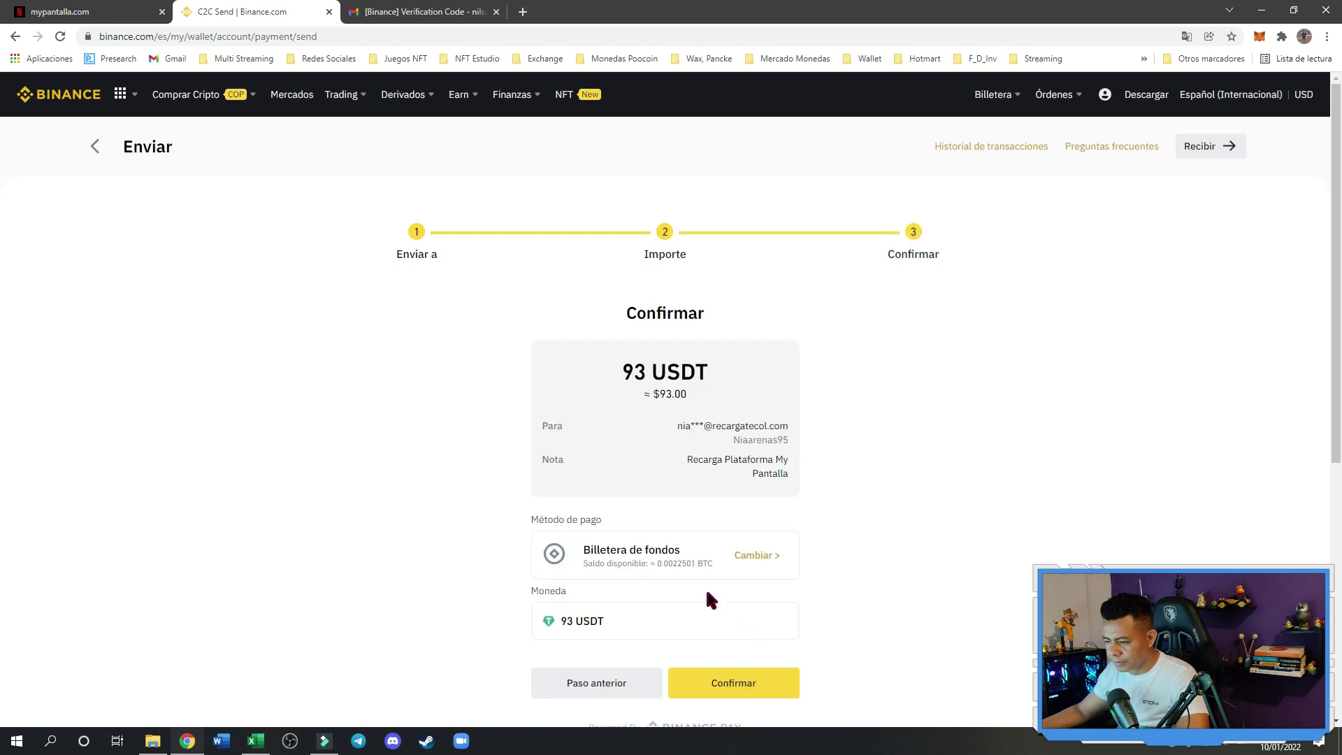
{"action": "scroll", "coordinate": [708, 597], "scroll_direction": "down", "scroll_amount": 1}
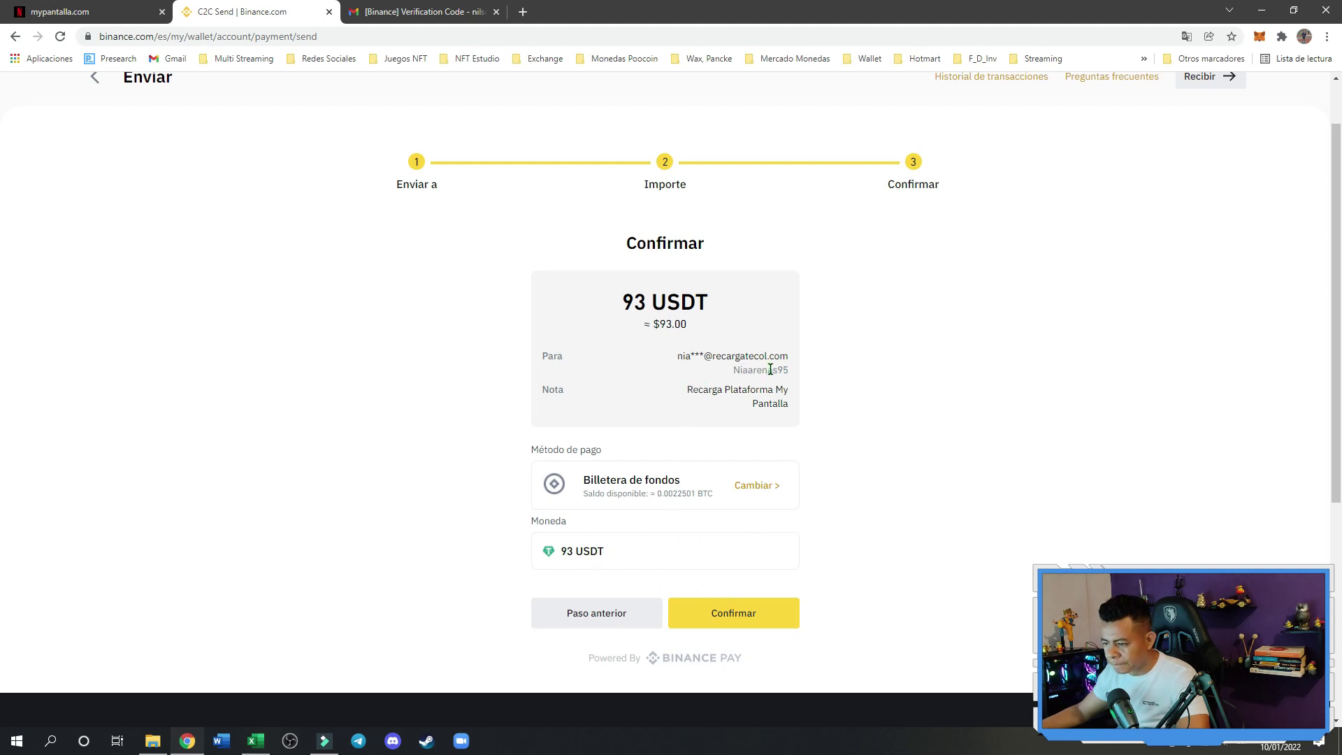
{"action": "left_click", "coordinate": [731, 618]}
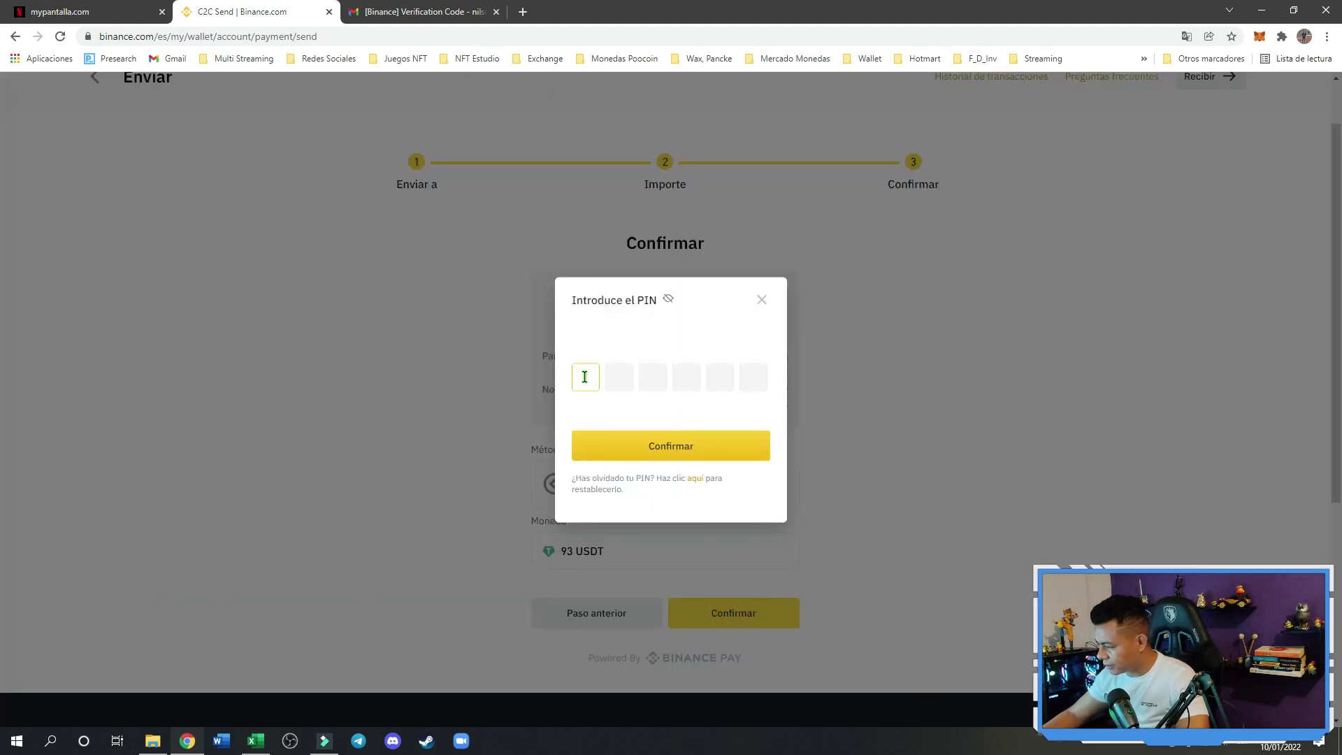
{"action": "type", "text": "12"}
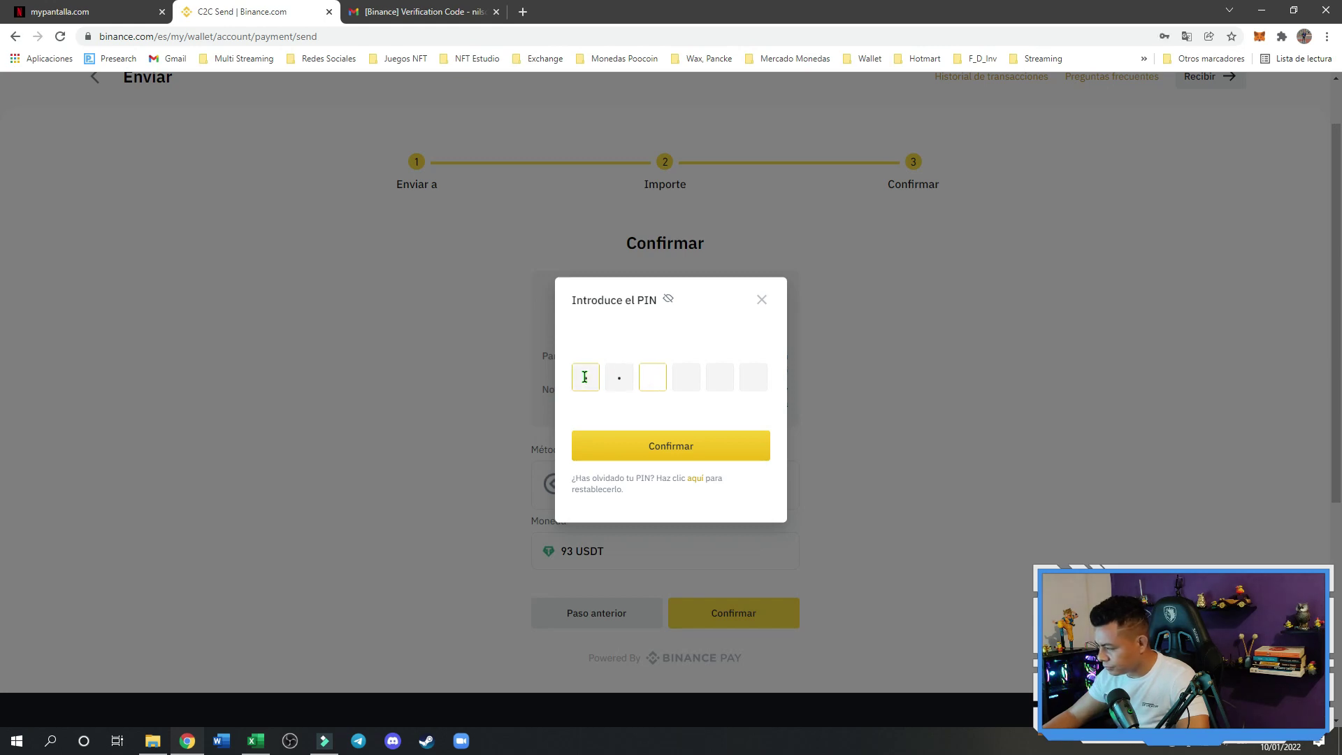
{"action": "type", "text": "3456"}
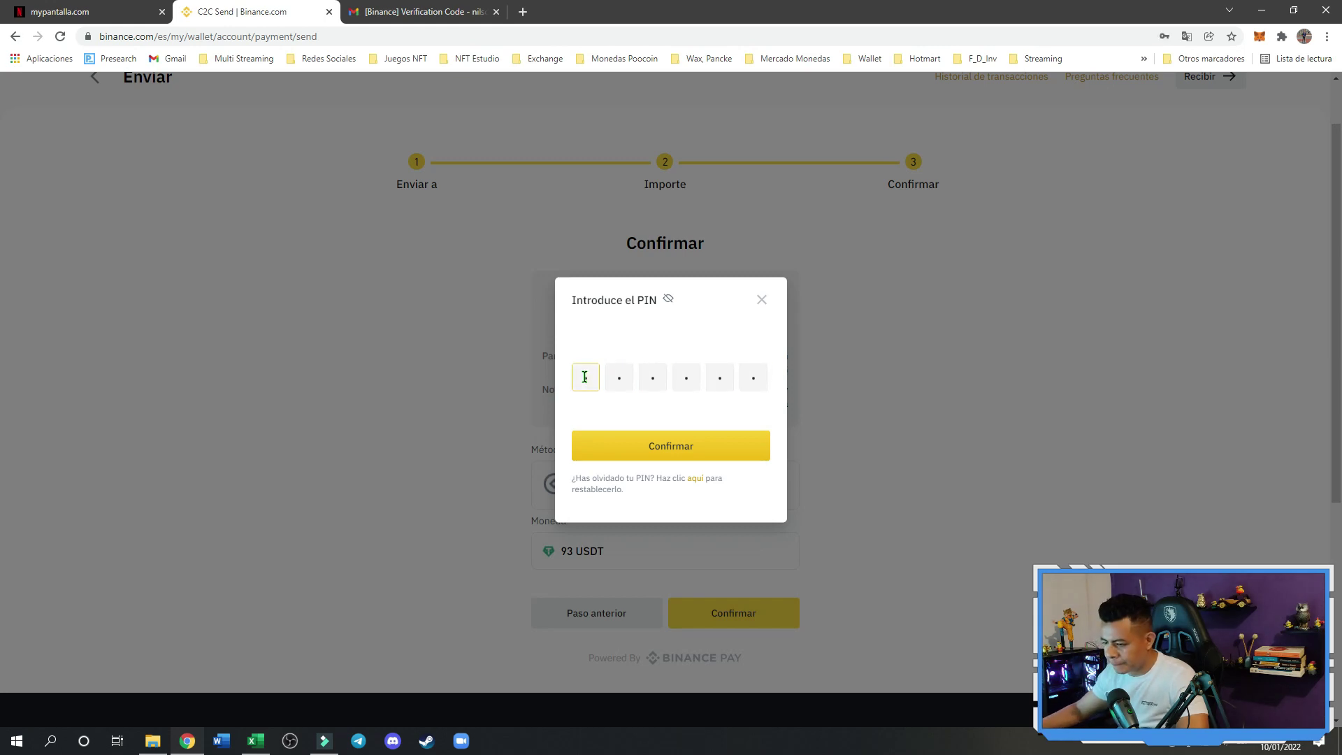
{"action": "left_click", "coordinate": [682, 447]}
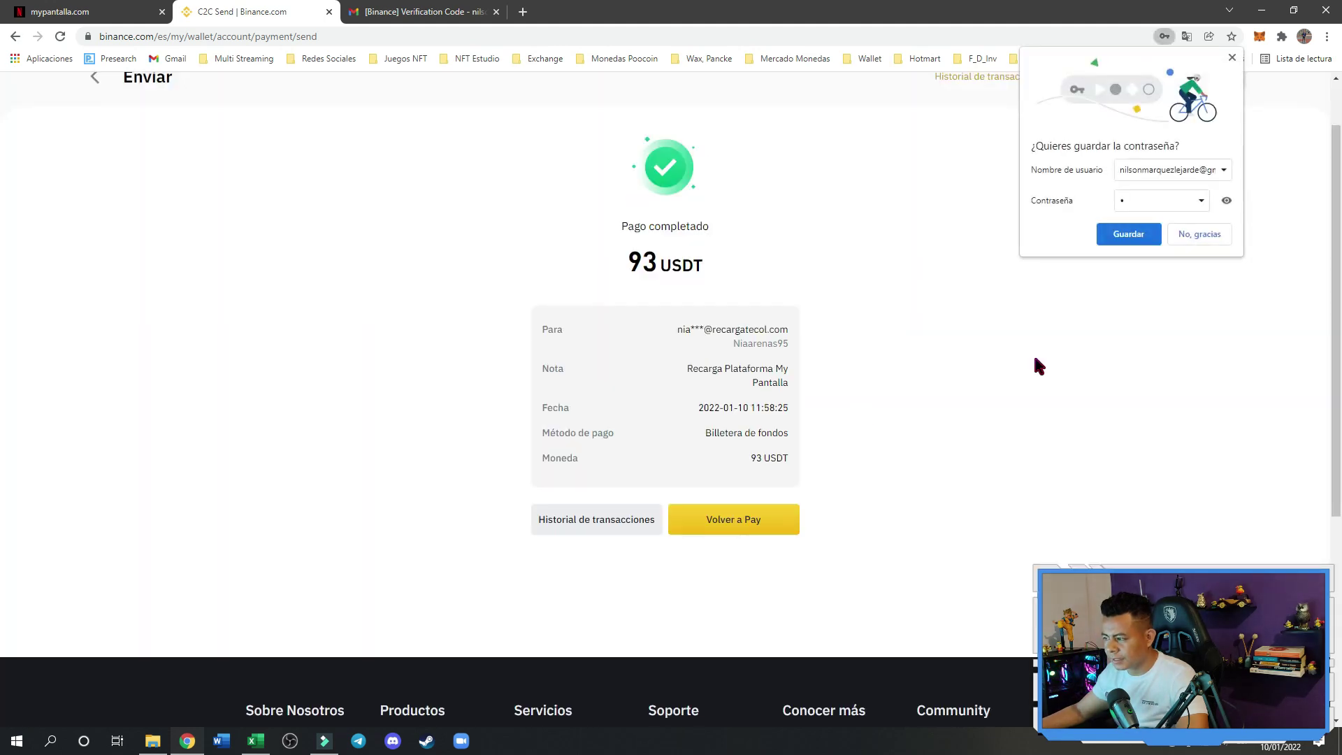
Decline Chrome's password saving and open the Binance Pay transaction history
{"action": "left_click", "coordinate": [1197, 234]}
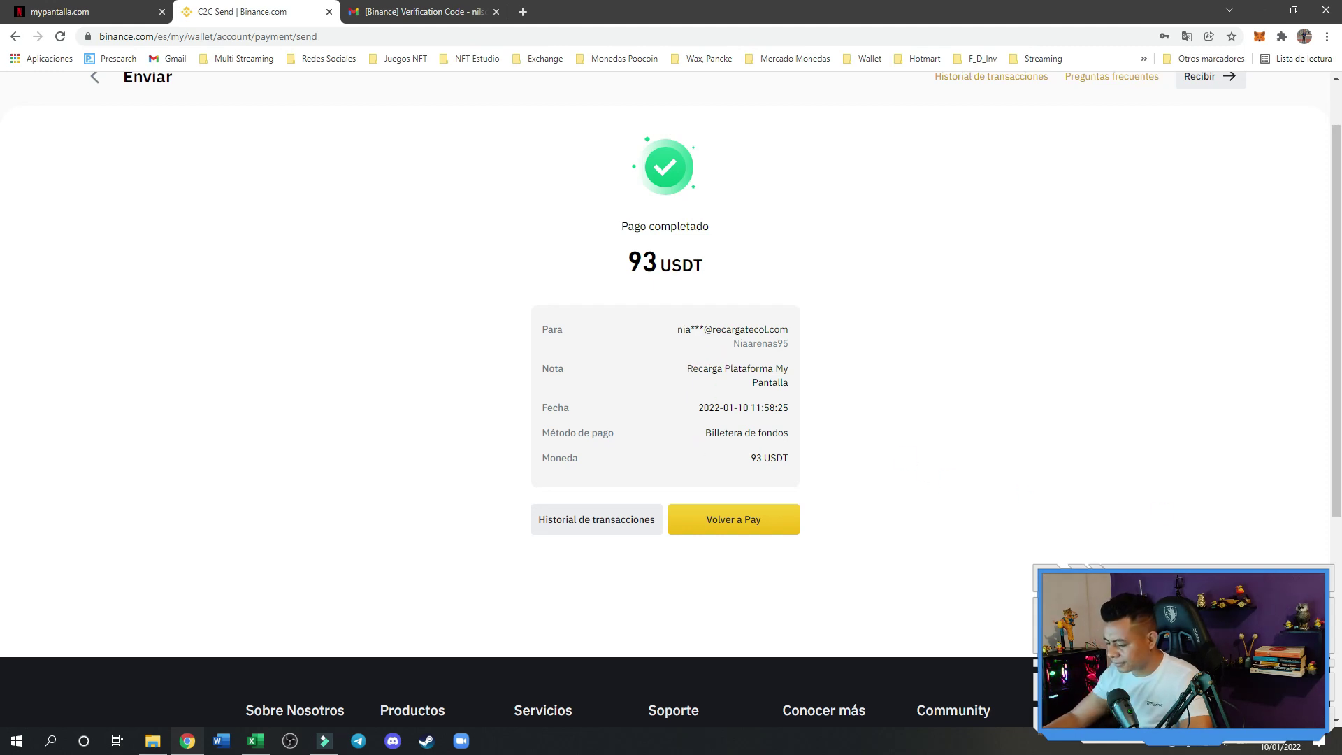
{"action": "left_click", "coordinate": [602, 529]}
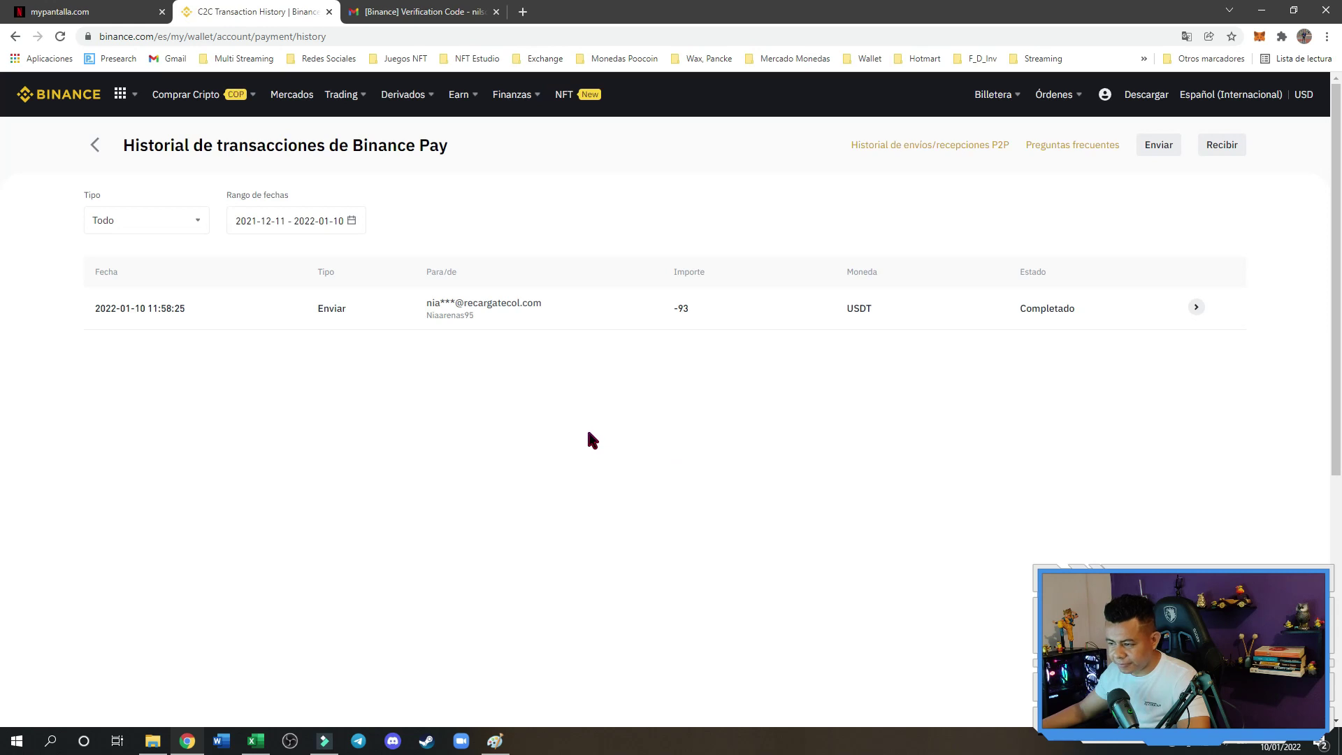
Copy the 93 USDT payment's Id. de orden from its details and switch to the mypantalla.com tab
{"action": "left_click", "coordinate": [1197, 309]}
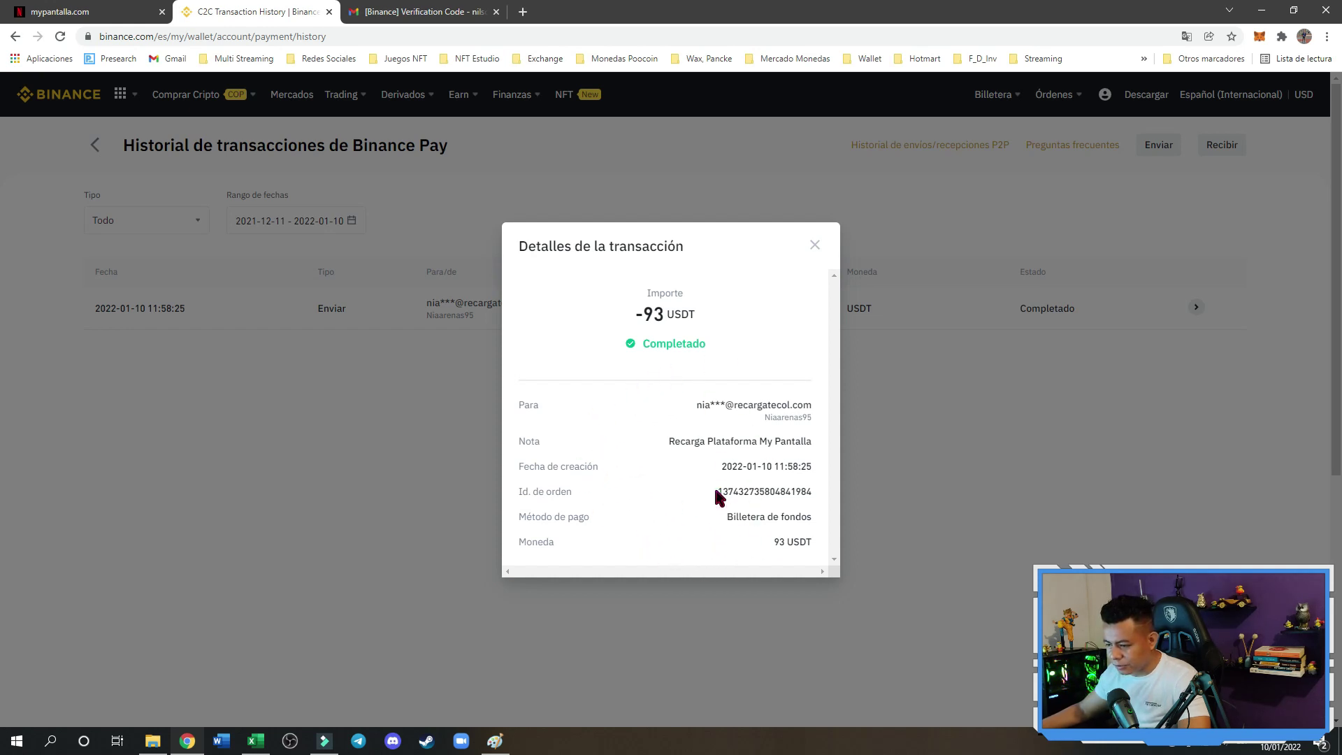
{"action": "left_click_drag", "start_coordinate": [716, 491], "coordinate": [797, 491]}
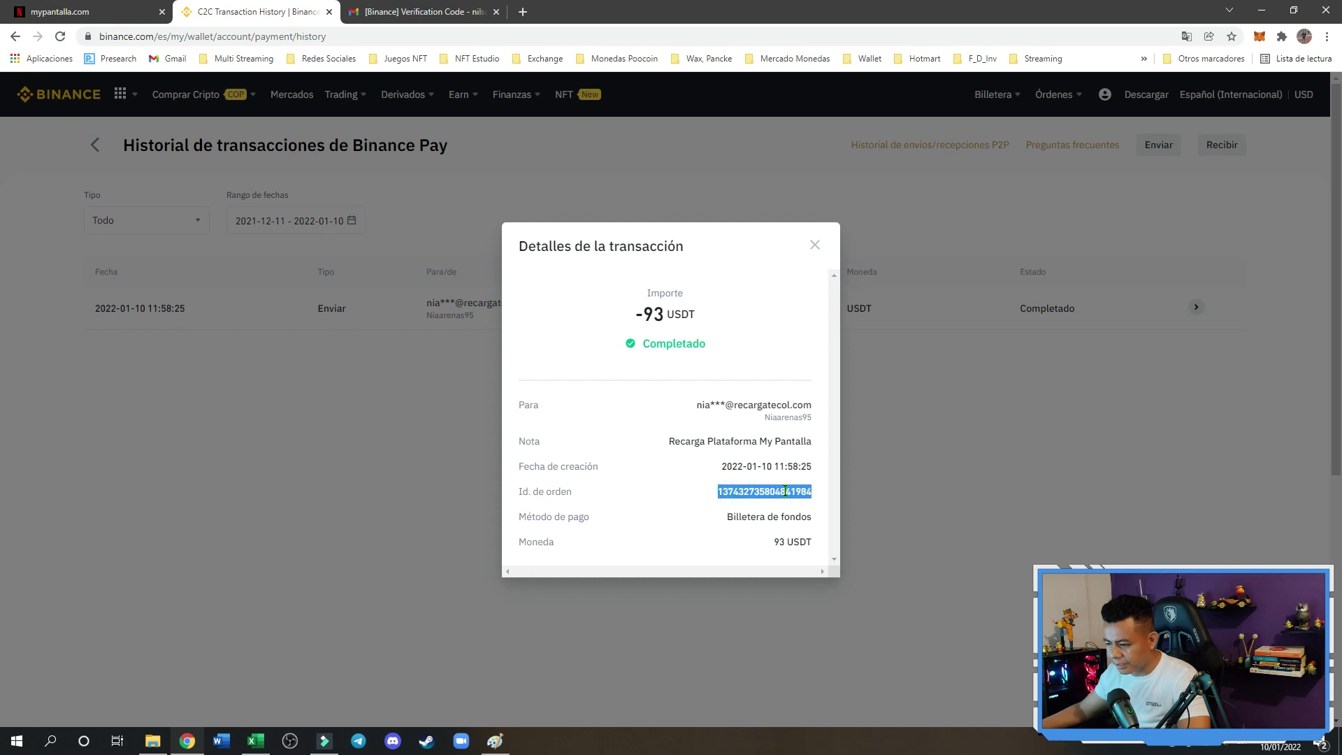
{"action": "right_click", "coordinate": [785, 493]}
{"action": "left_click", "coordinate": [797, 504]}
{"action": "right_click", "coordinate": [774, 497]}
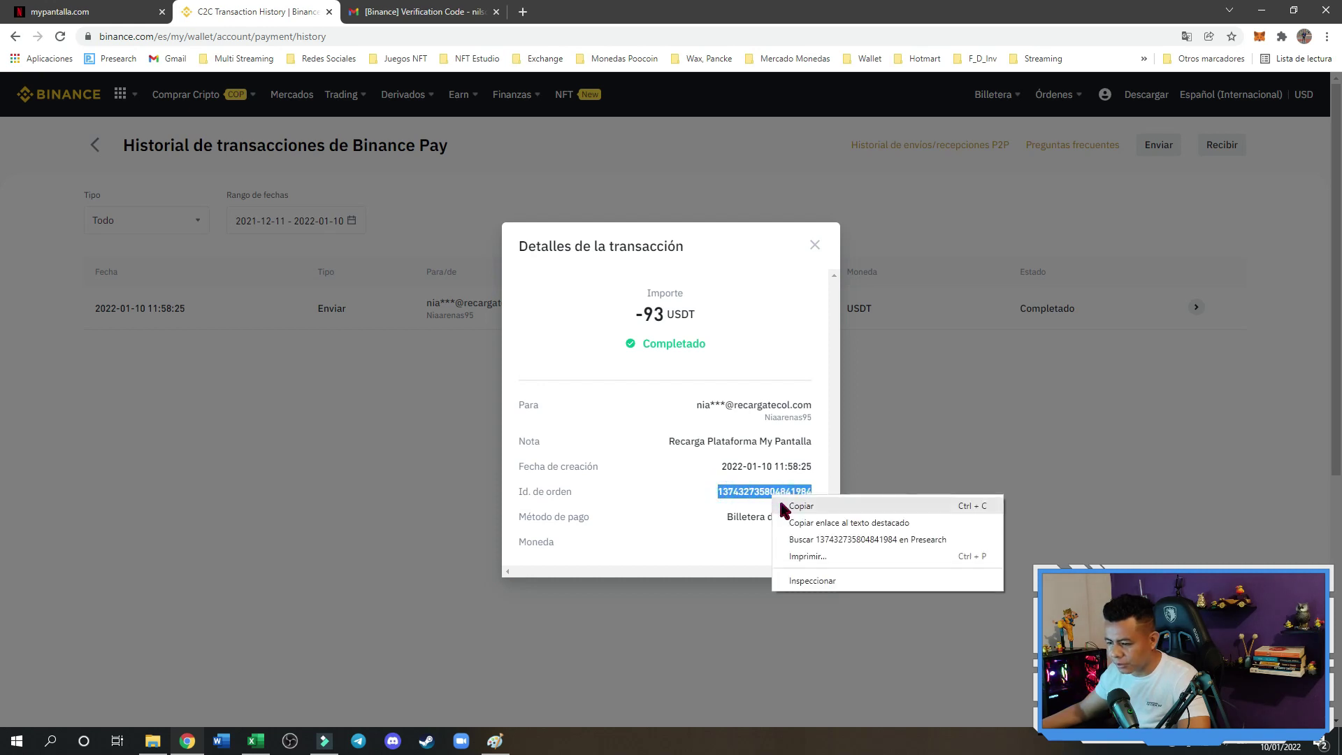
{"action": "left_click", "coordinate": [796, 505]}
{"action": "left_click", "coordinate": [105, 13]}
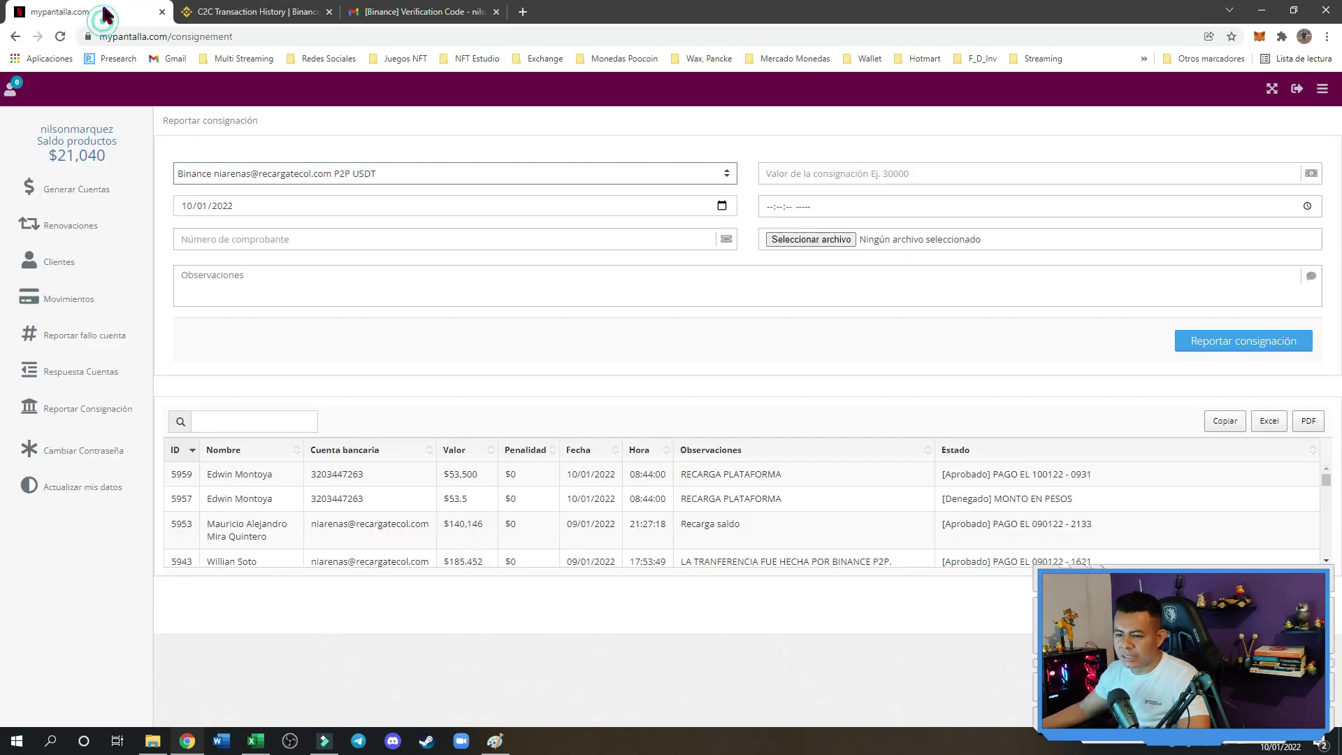
{"action": "left_click", "coordinate": [808, 176]}
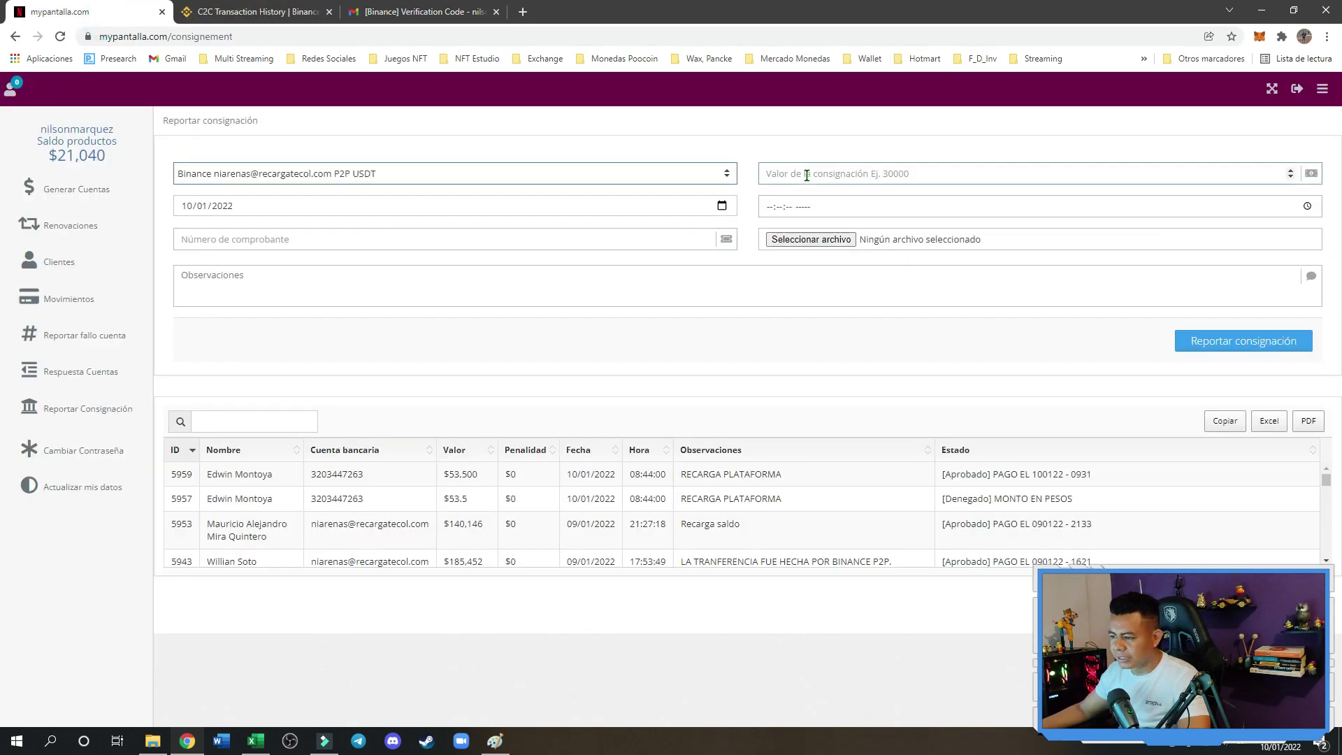
{"action": "left_click", "coordinate": [807, 175]}
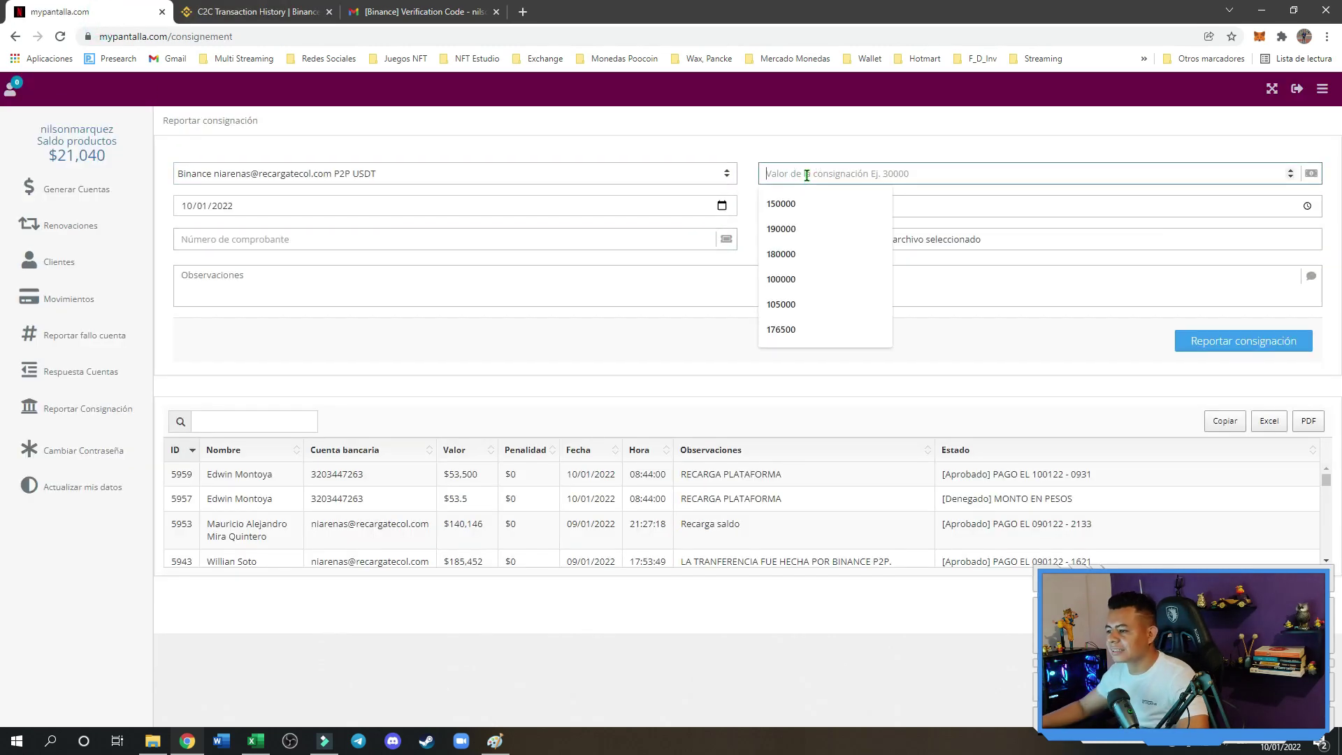
{"action": "left_click", "coordinate": [807, 148]}
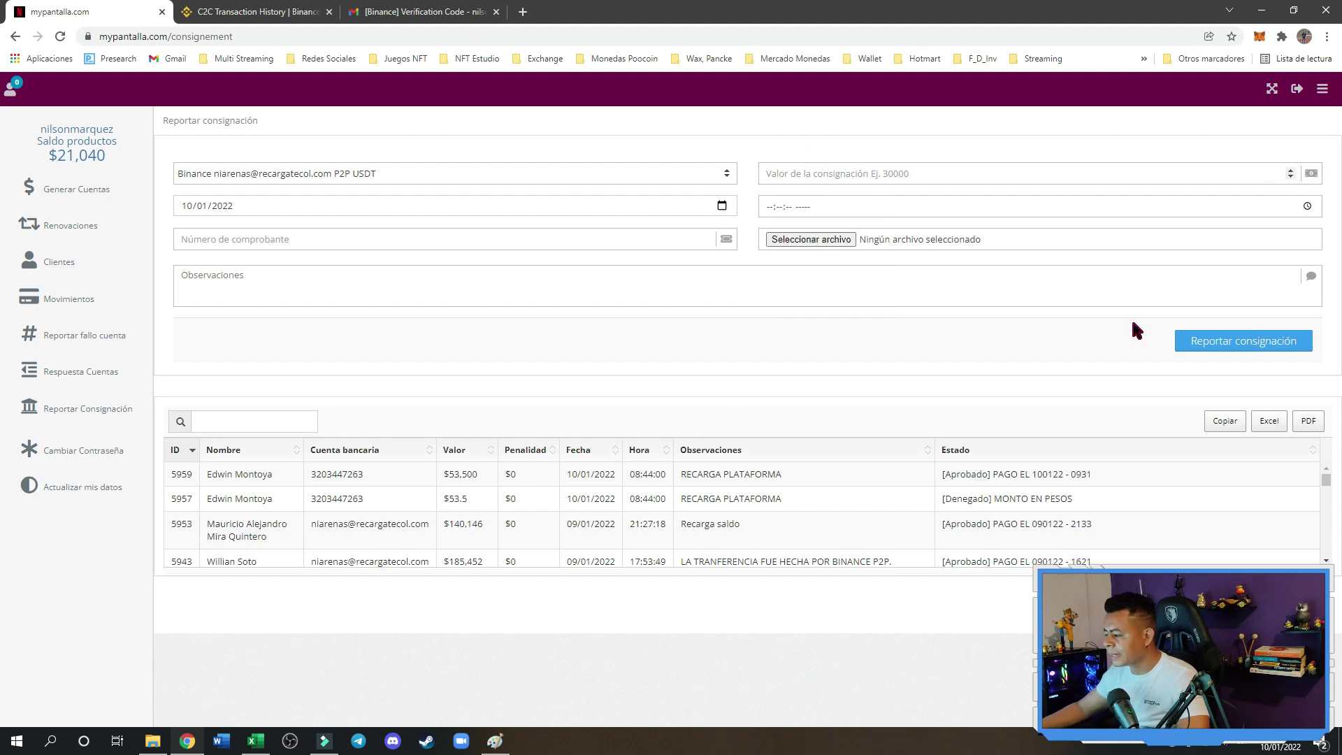
{"action": "left_click", "coordinate": [256, 741]}
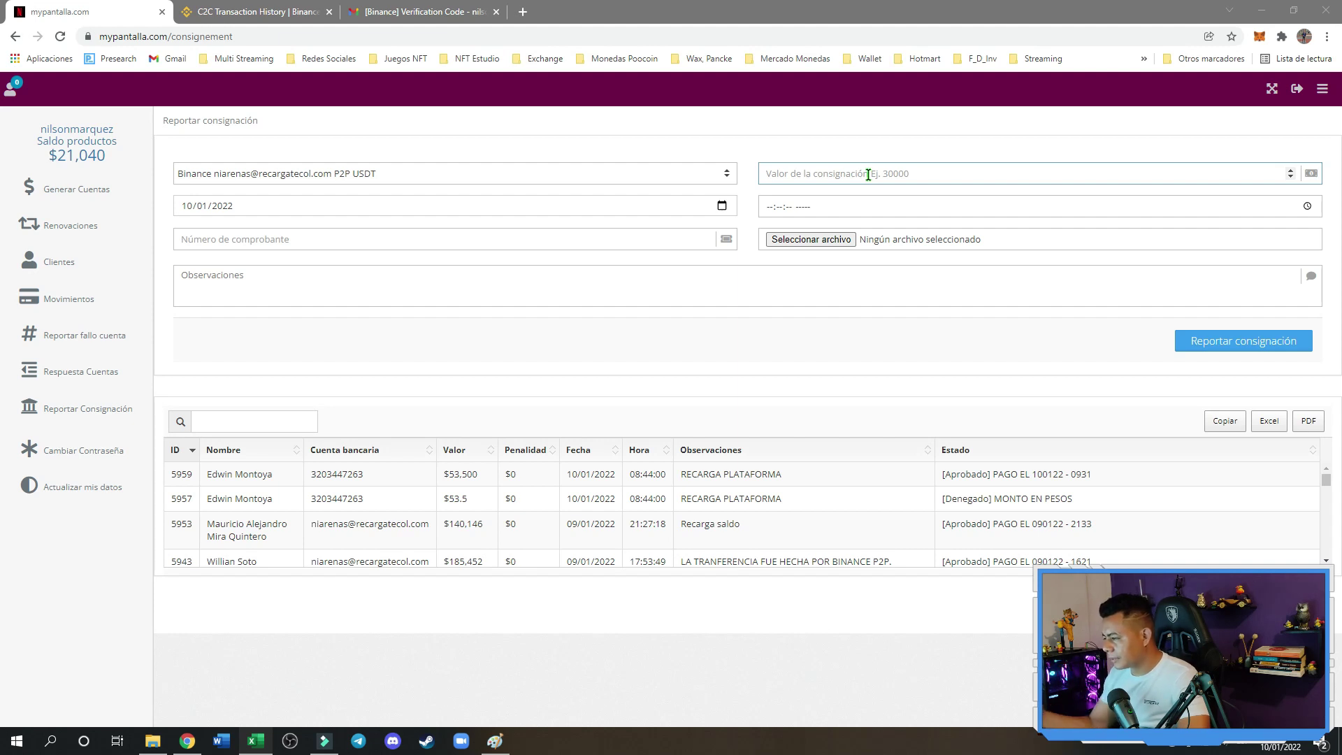
Launch Windows Calculator by searching 'cal'
{"action": "left_click", "coordinate": [50, 741]}
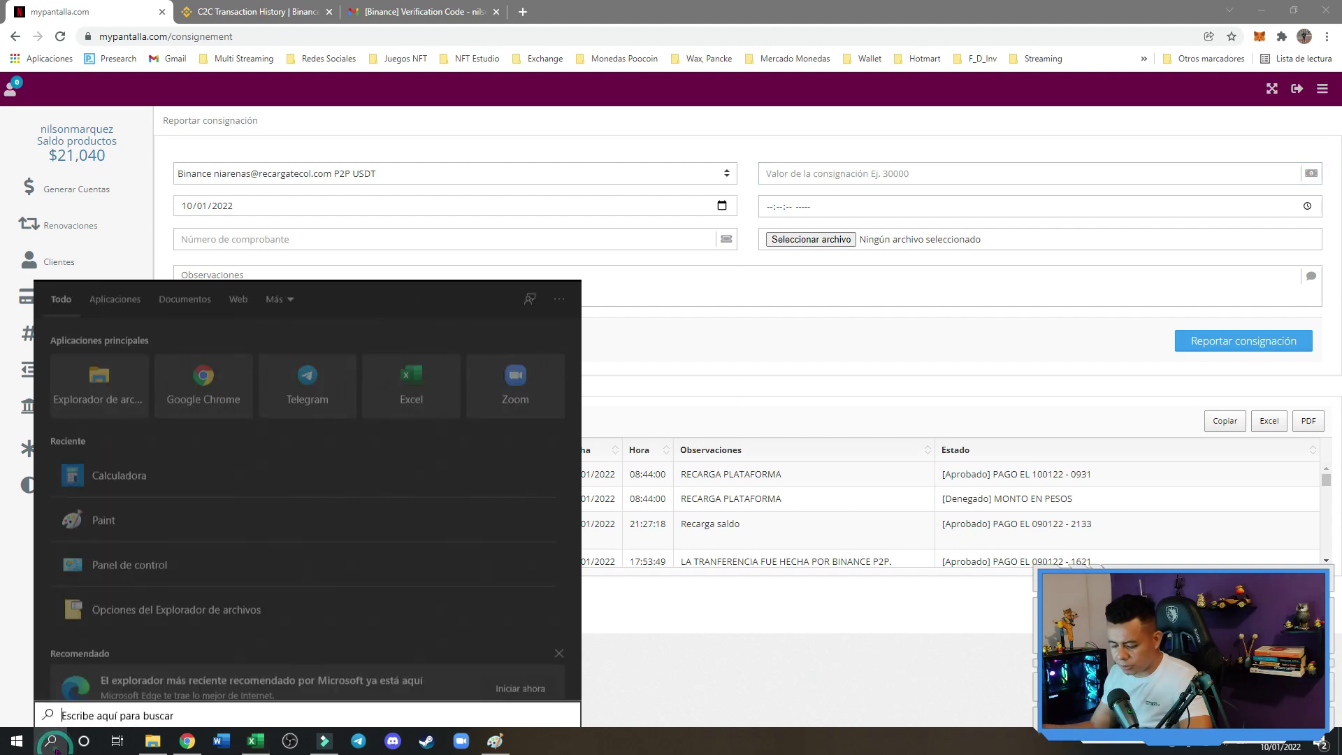
{"action": "type", "text": "cal"}
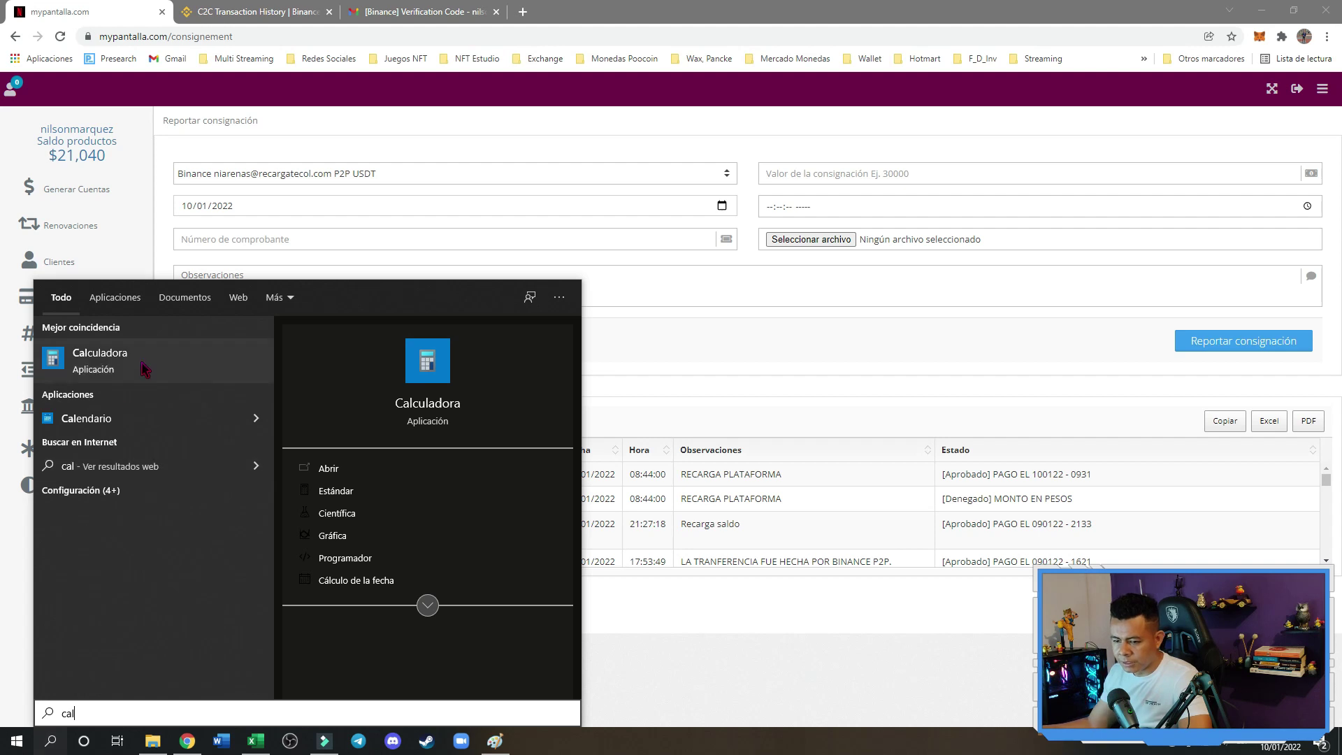
{"action": "left_click", "coordinate": [142, 365]}
Compute 93 × 3950 = 367.350, then minimize Calculator
{"action": "left_click", "coordinate": [831, 386]}
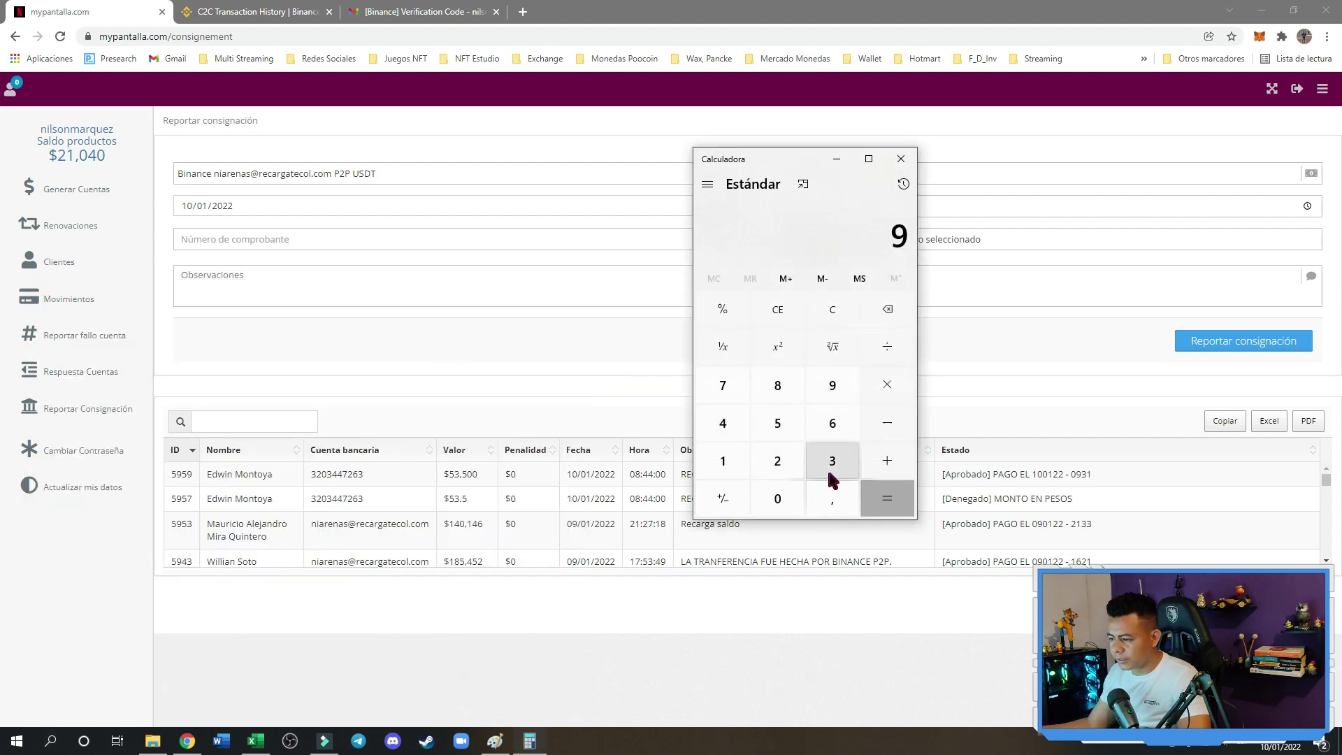
{"action": "left_click", "coordinate": [831, 462]}
{"action": "left_click", "coordinate": [882, 389]}
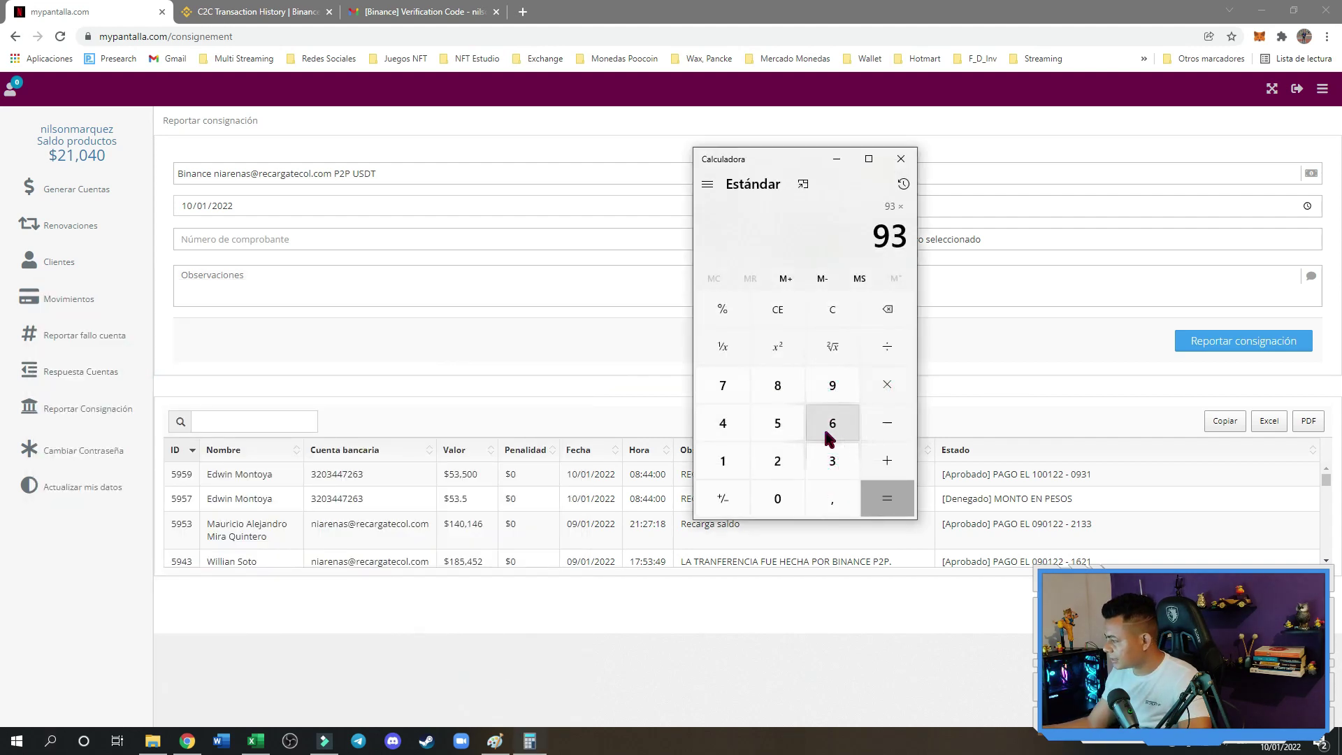
{"action": "left_click", "coordinate": [830, 460]}
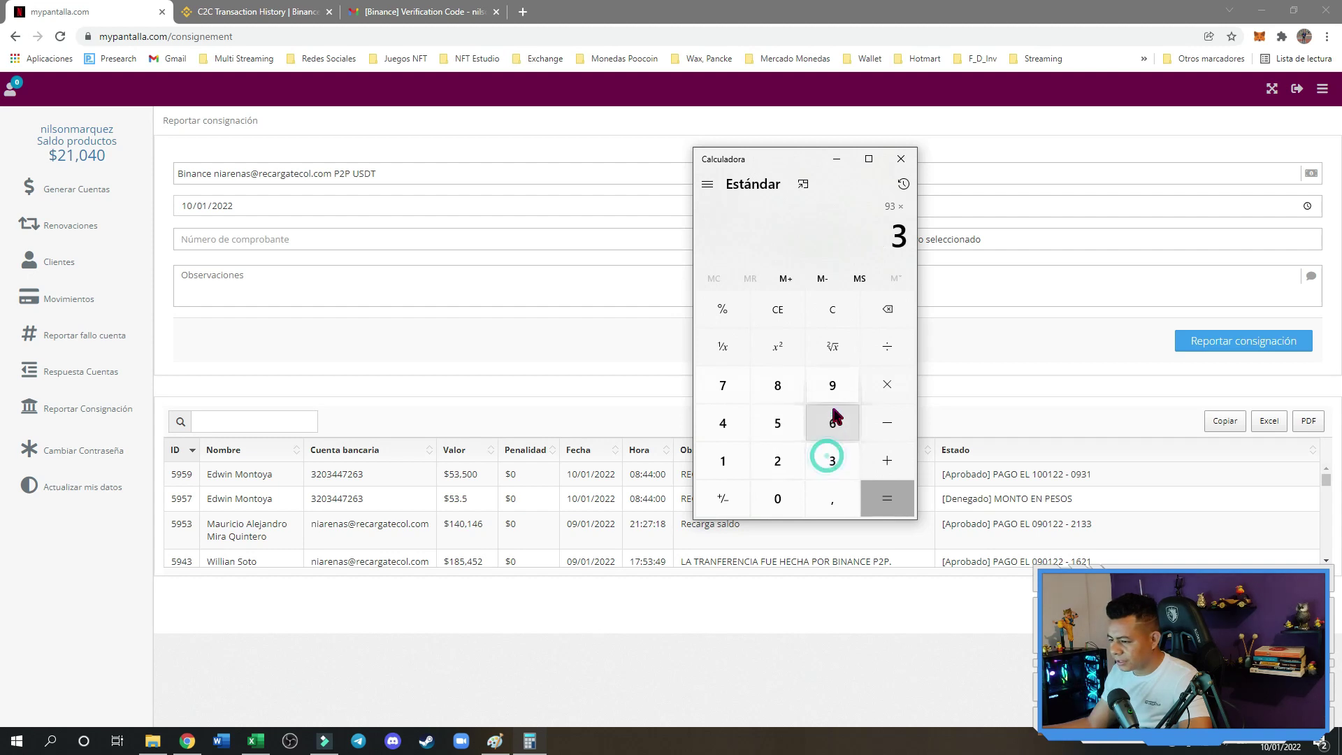
{"action": "left_click", "coordinate": [831, 389]}
{"action": "left_click", "coordinate": [778, 423]}
{"action": "left_click", "coordinate": [776, 498]}
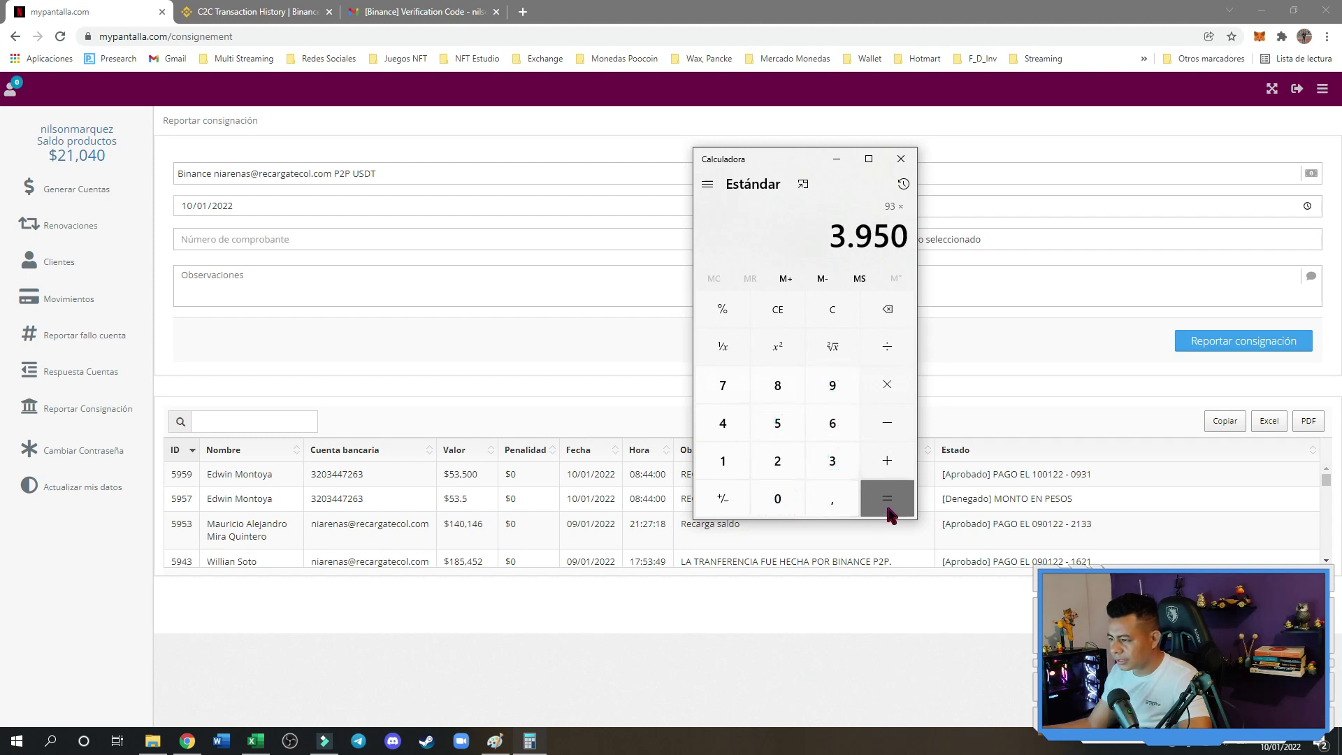
{"action": "left_click", "coordinate": [887, 511]}
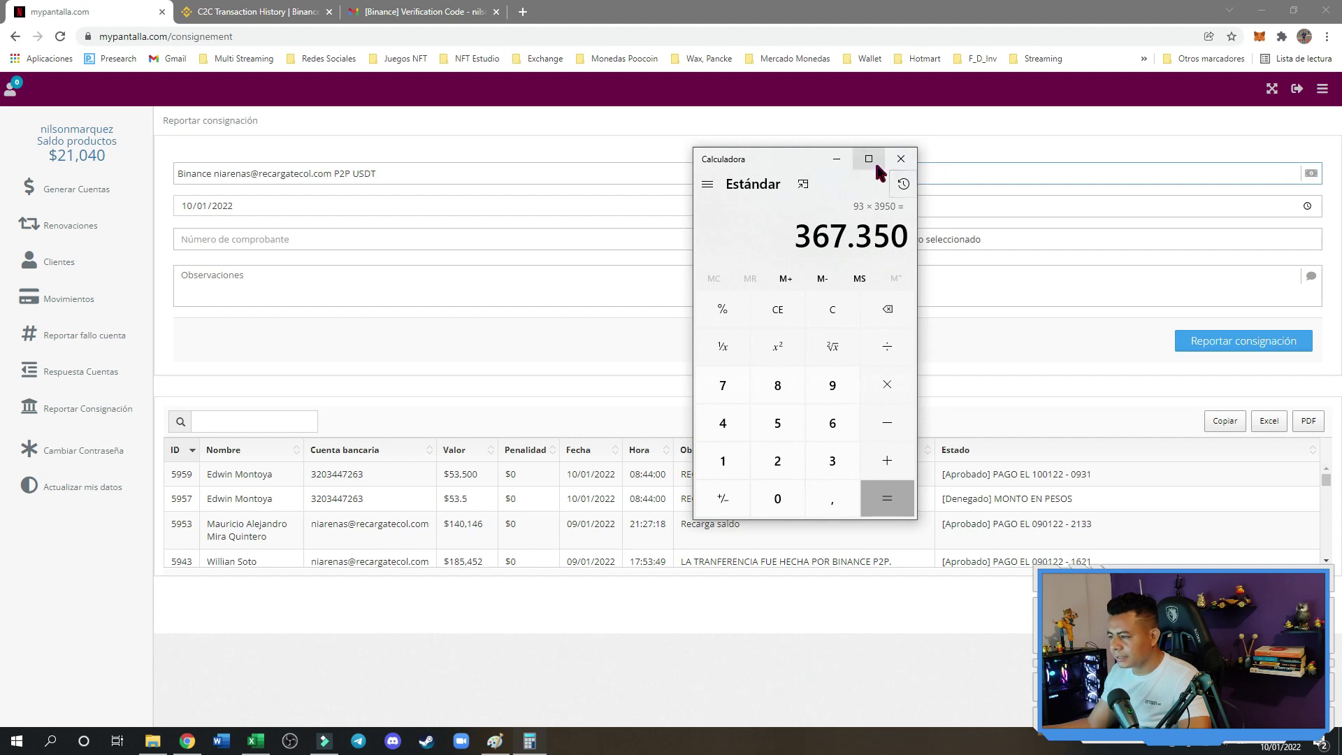
{"action": "left_click_drag", "start_coordinate": [795, 165], "coordinate": [654, 168]}
{"action": "left_click", "coordinate": [652, 160]}
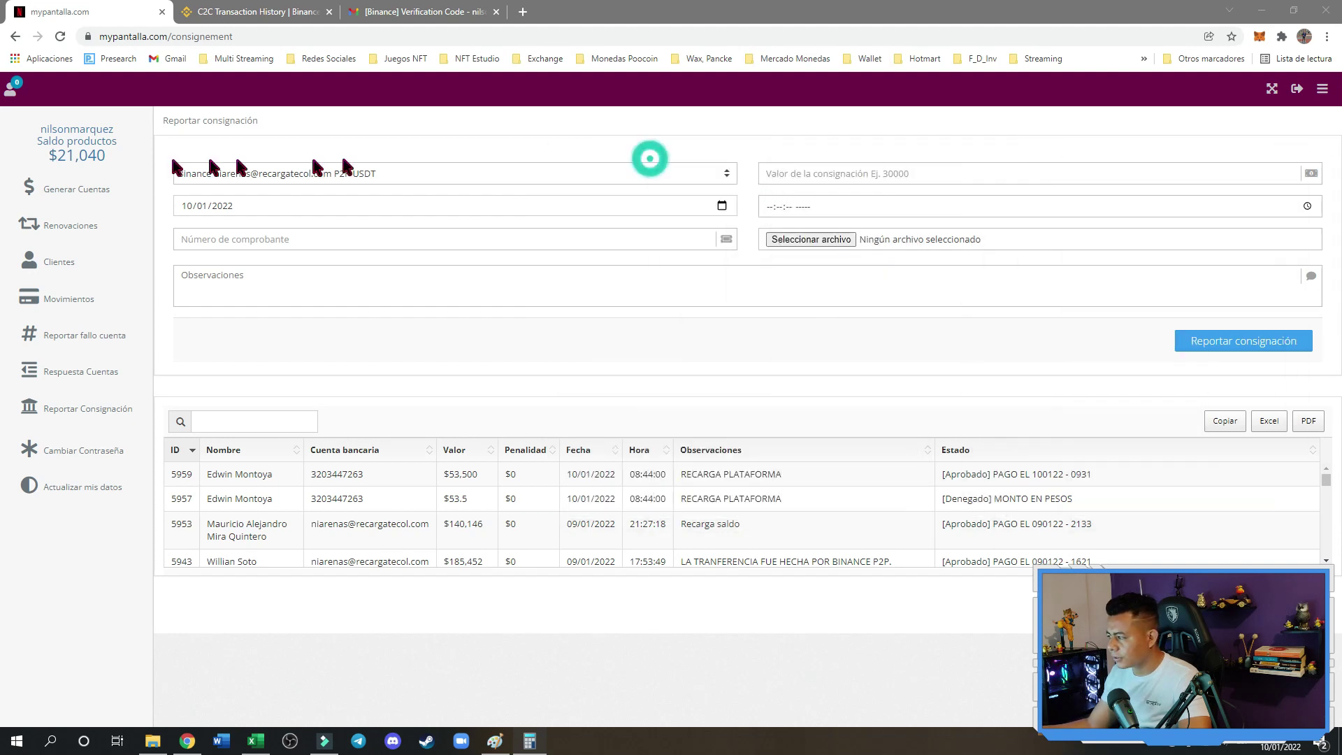
Enter 367350 as the Valor and paste the Binance order ID as the Número de comprobante
{"action": "left_click", "coordinate": [898, 168]}
{"action": "type", "text": "3"}
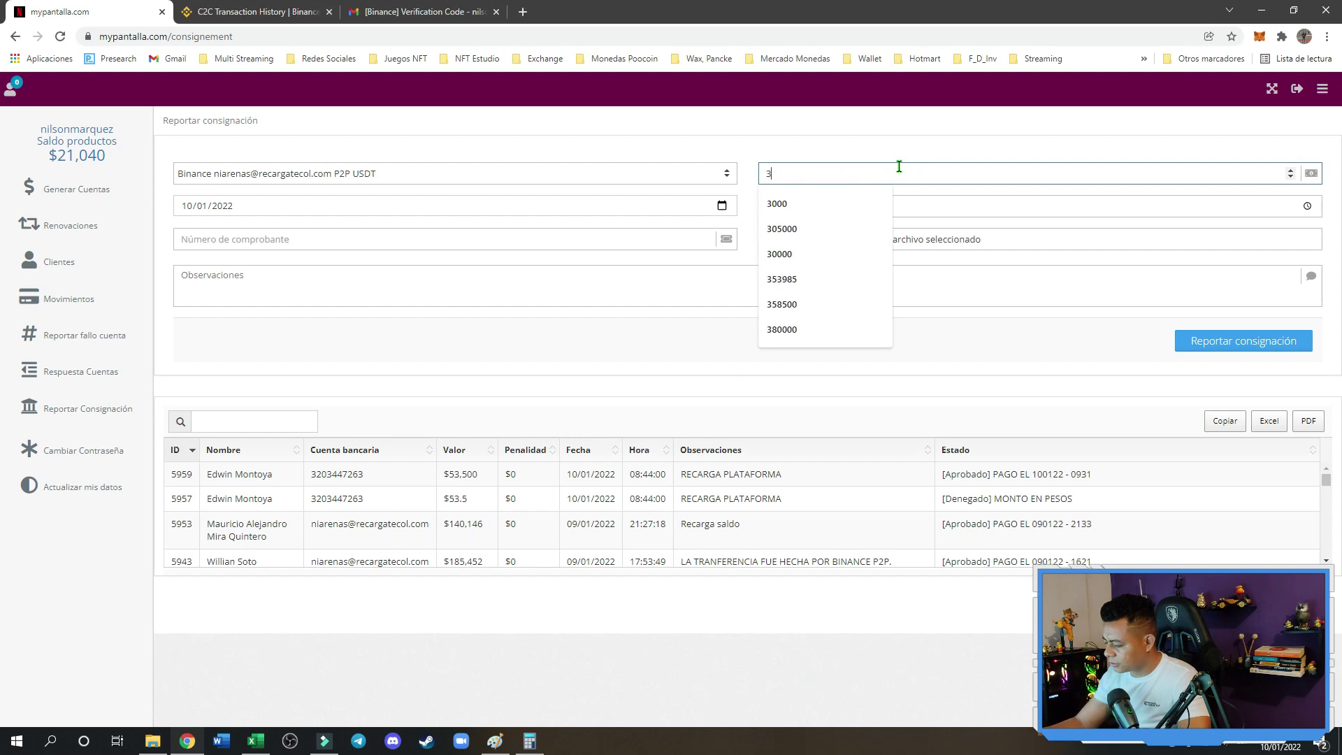
{"action": "type", "text": "67"}
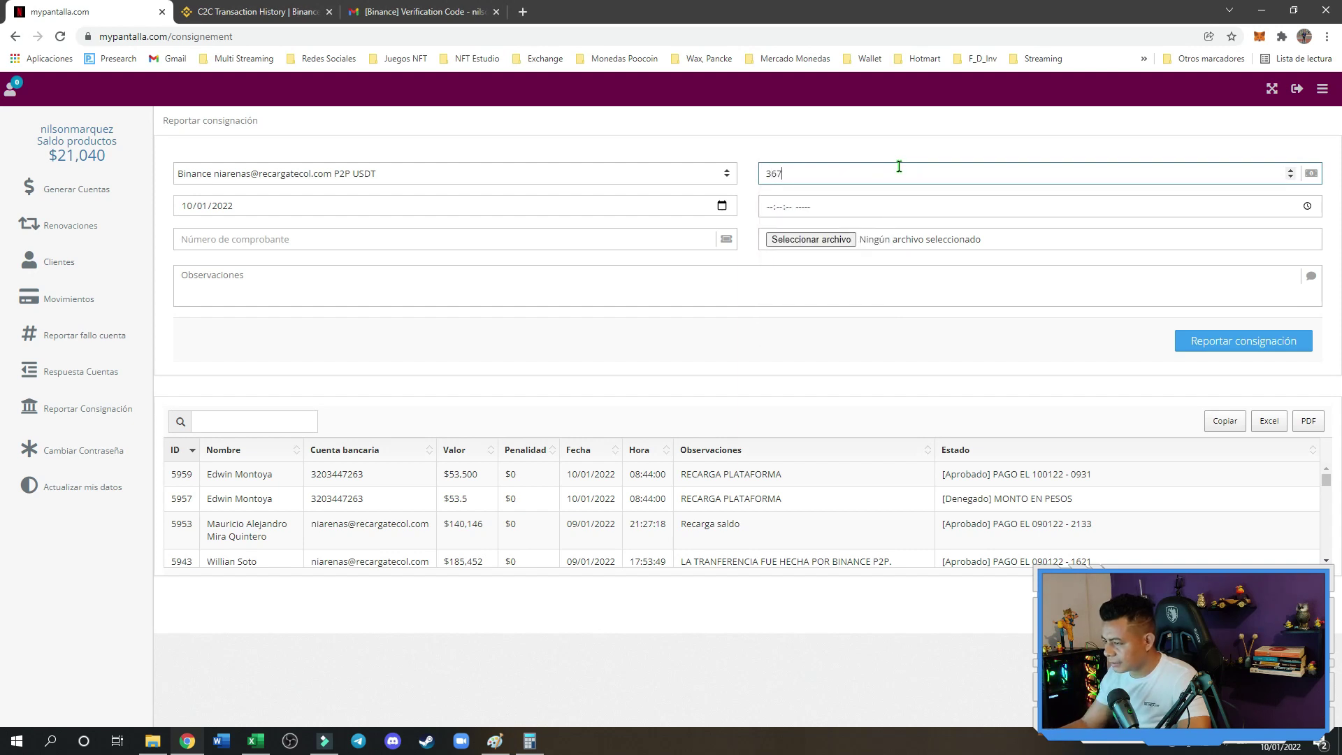
{"action": "type", "text": "350"}
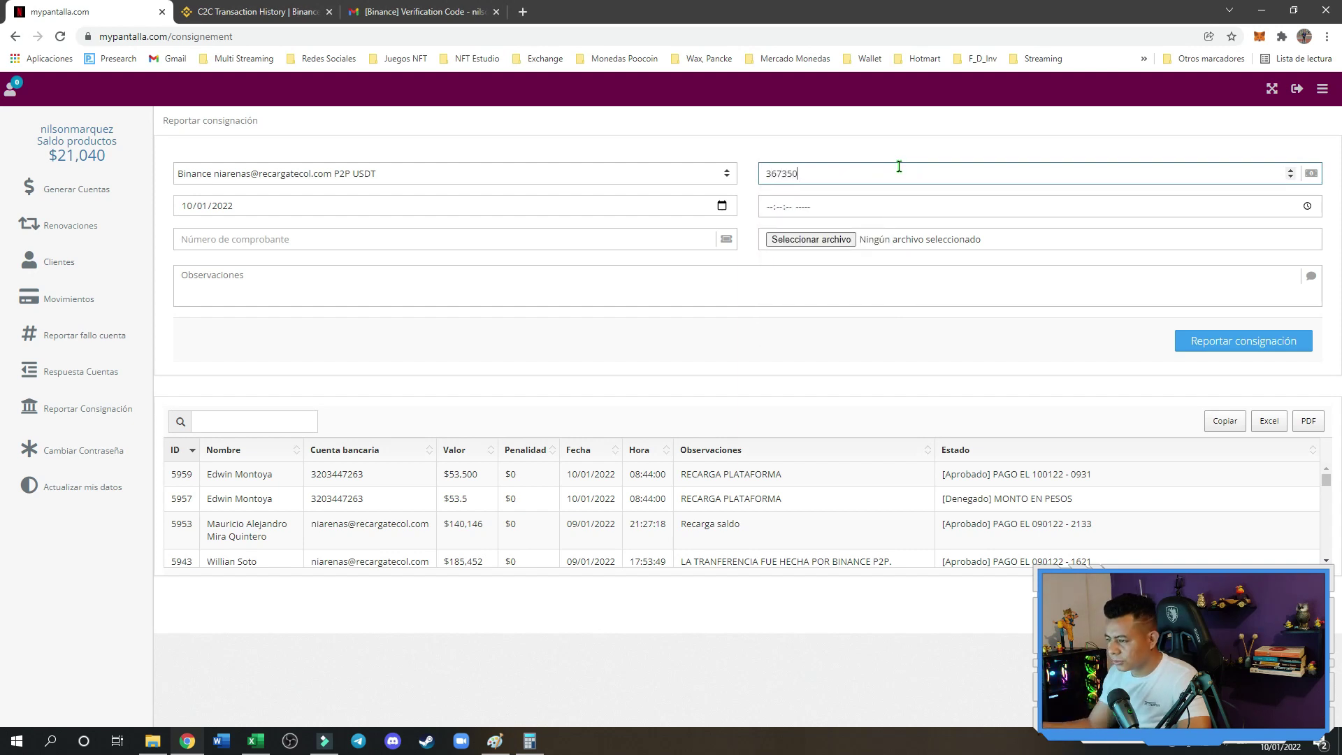
{"action": "left_click", "coordinate": [302, 244]}
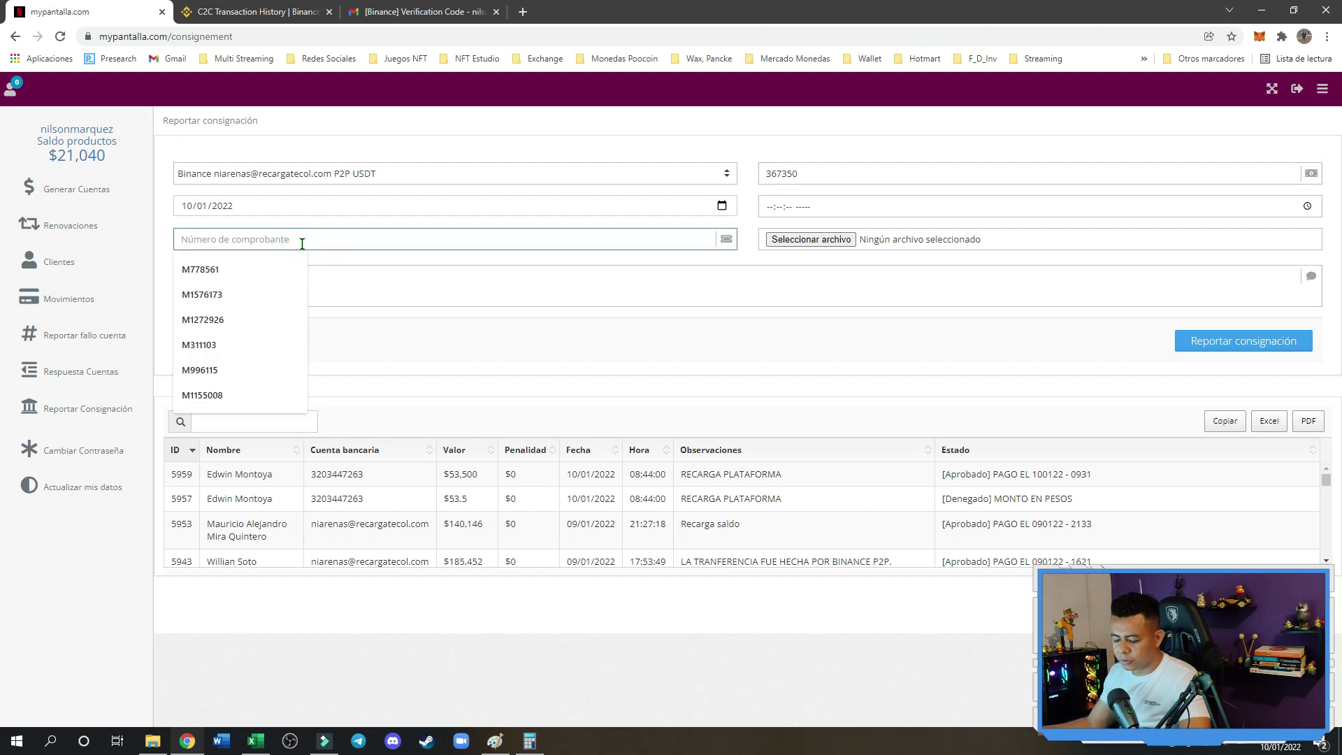
{"action": "key", "text": "ctrl+v"}
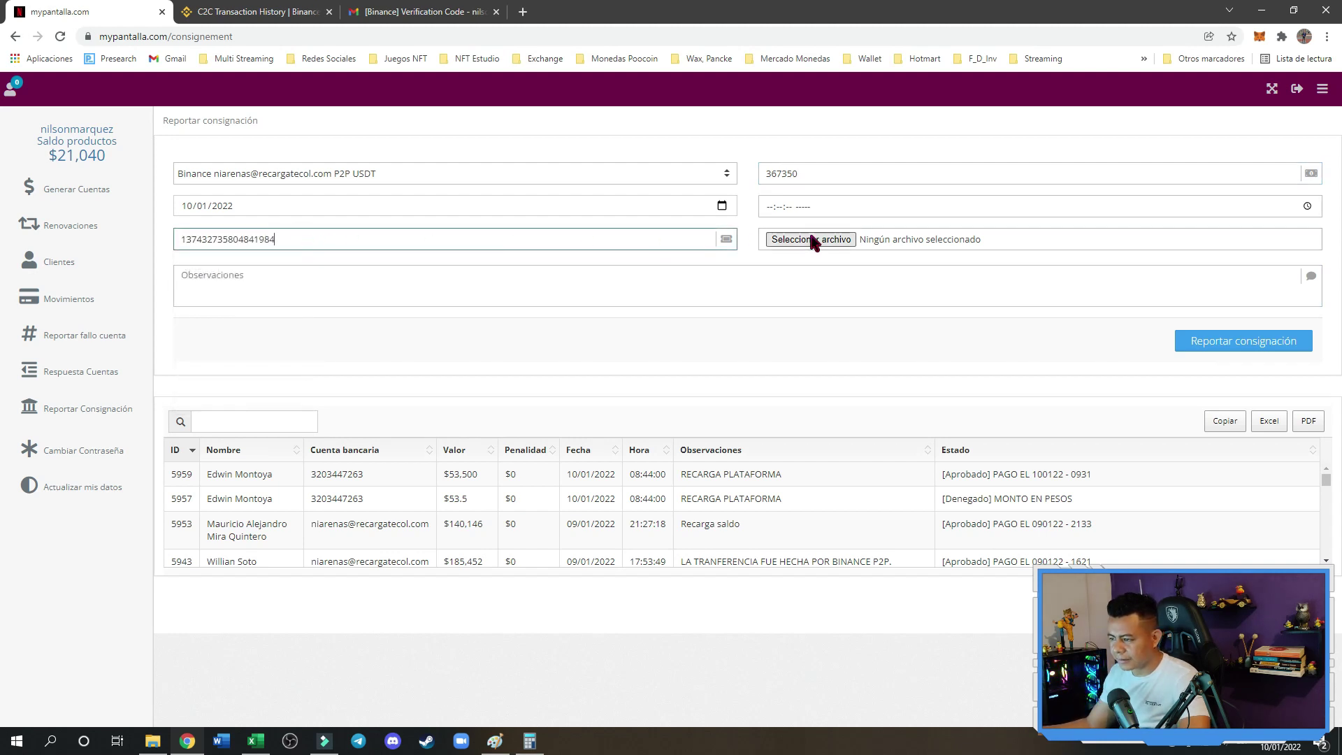
{"action": "left_click", "coordinate": [771, 207]}
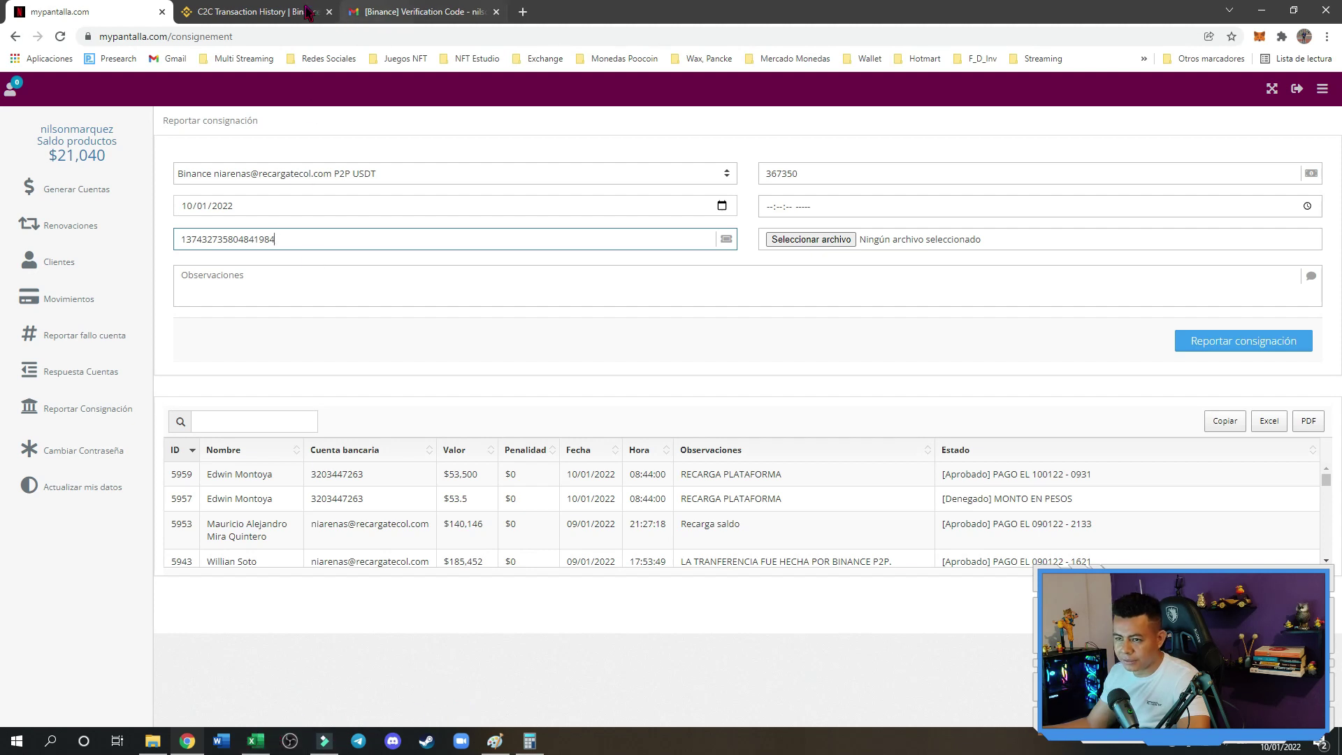
{"action": "left_click", "coordinate": [397, 9]}
{"action": "left_click", "coordinate": [286, 9]}
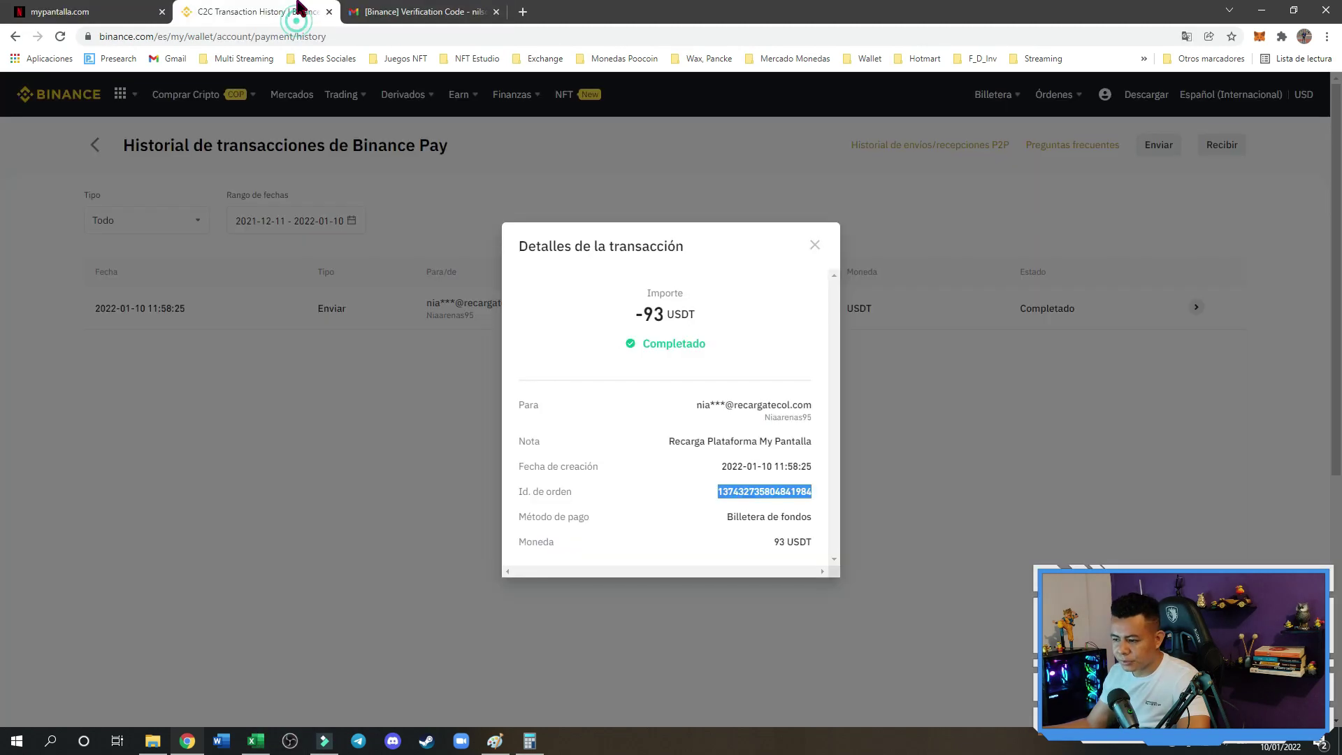
{"action": "left_click", "coordinate": [710, 470]}
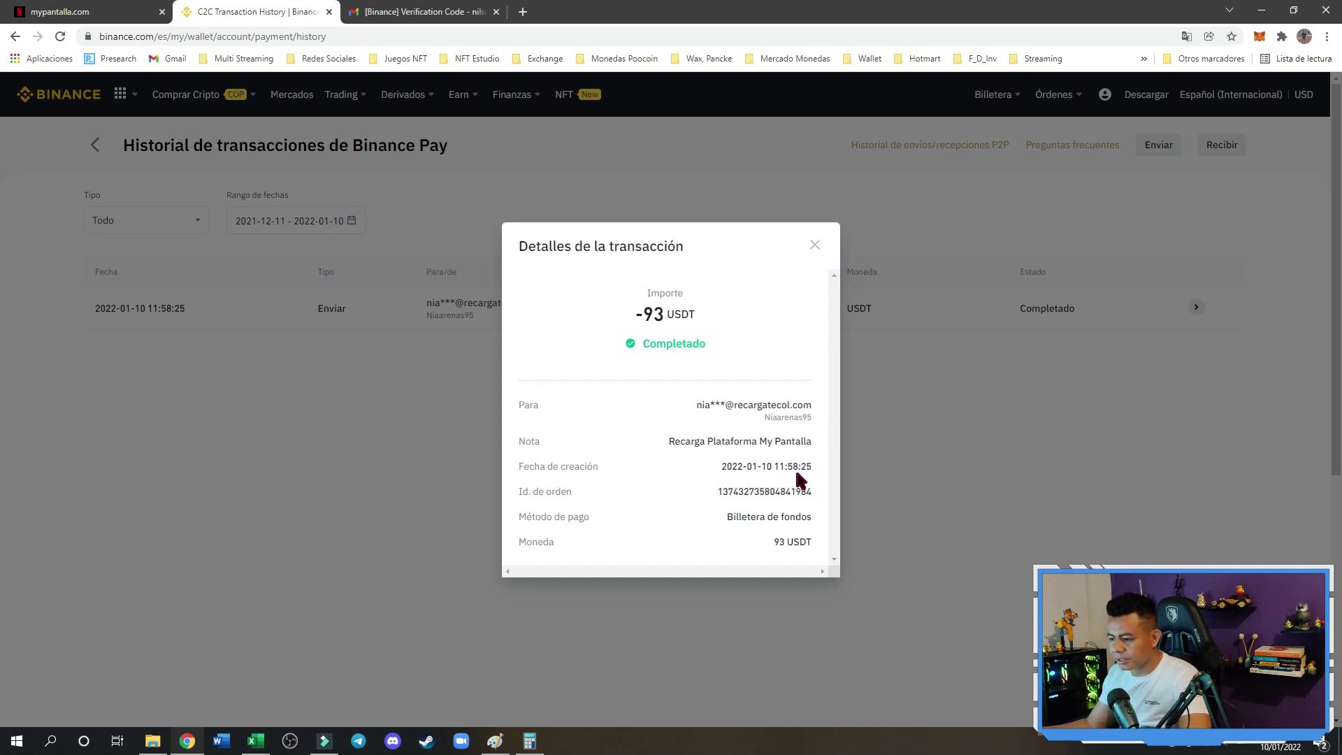
{"action": "left_click", "coordinate": [83, 11]}
Set the payment time to 11:58:00 a.m. and attach the Sin título.png screenshot
{"action": "left_click", "coordinate": [773, 204]}
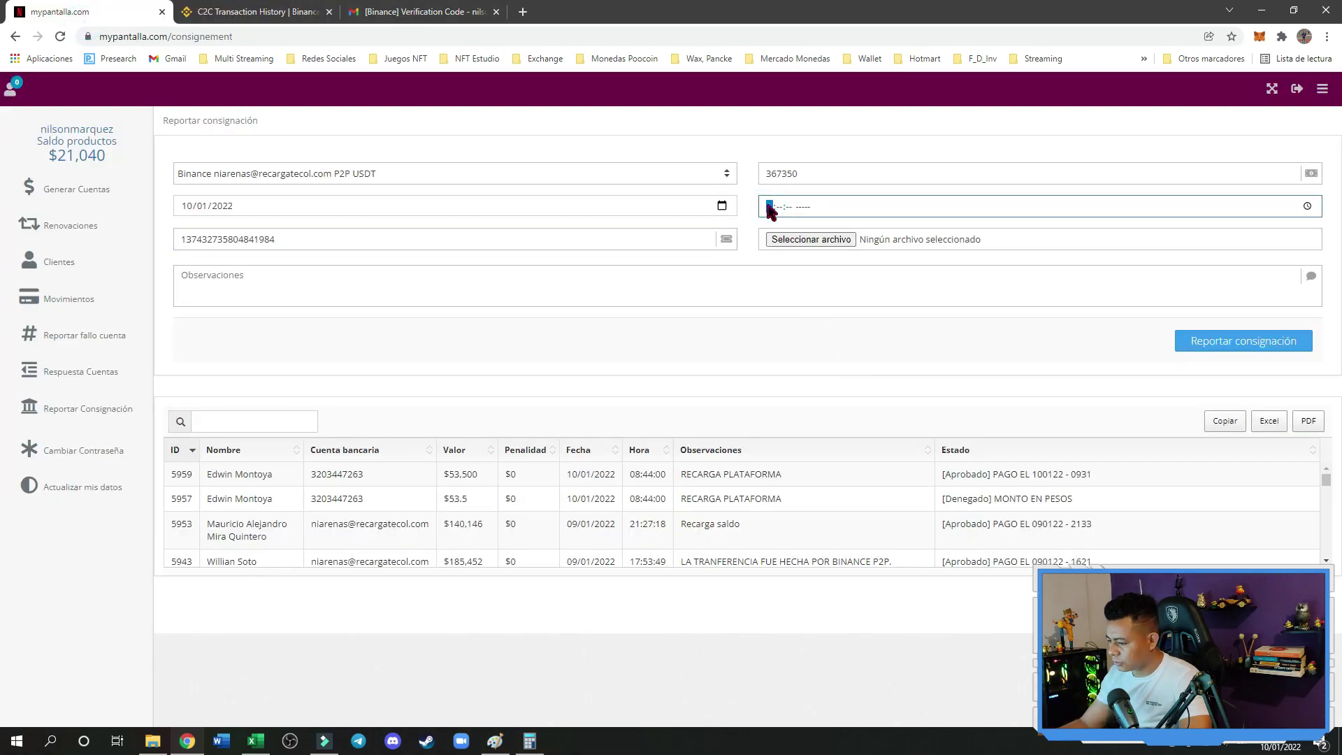
{"action": "type", "text": "11:58:"}
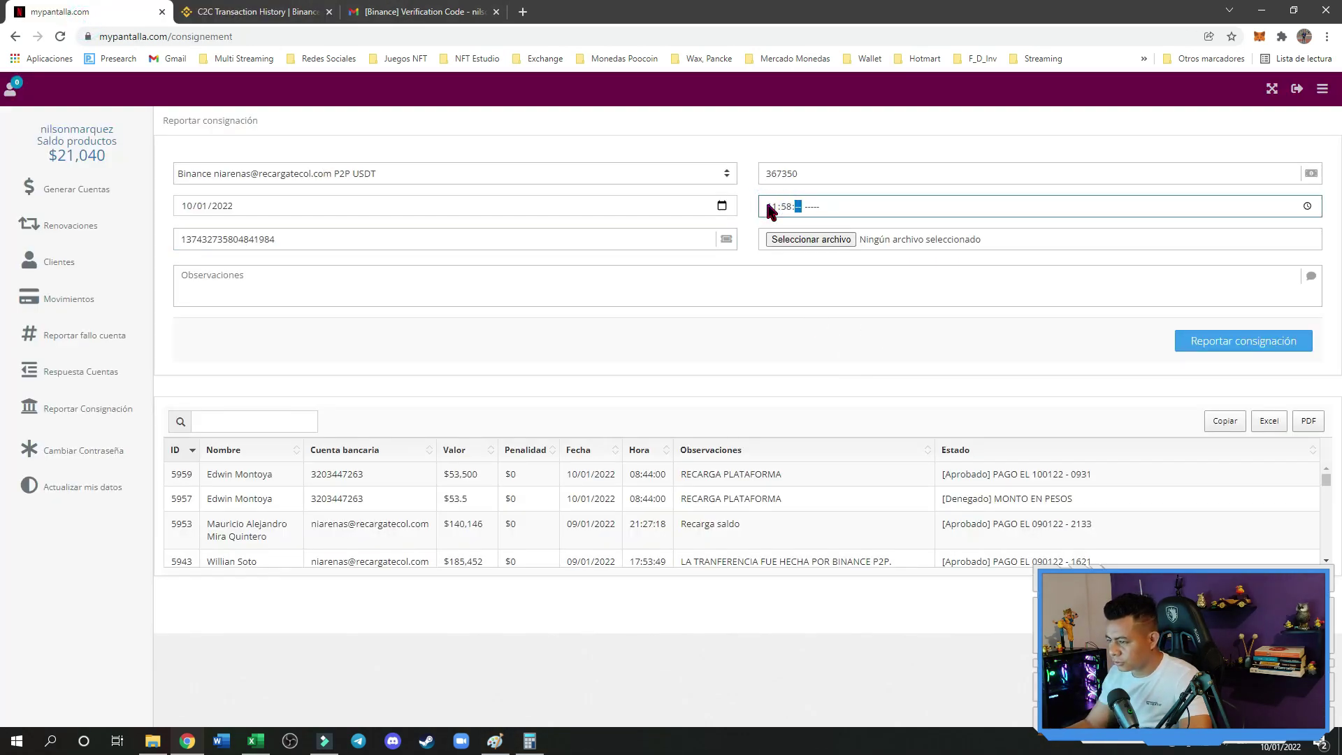
{"action": "type", "text": "00 a. m."}
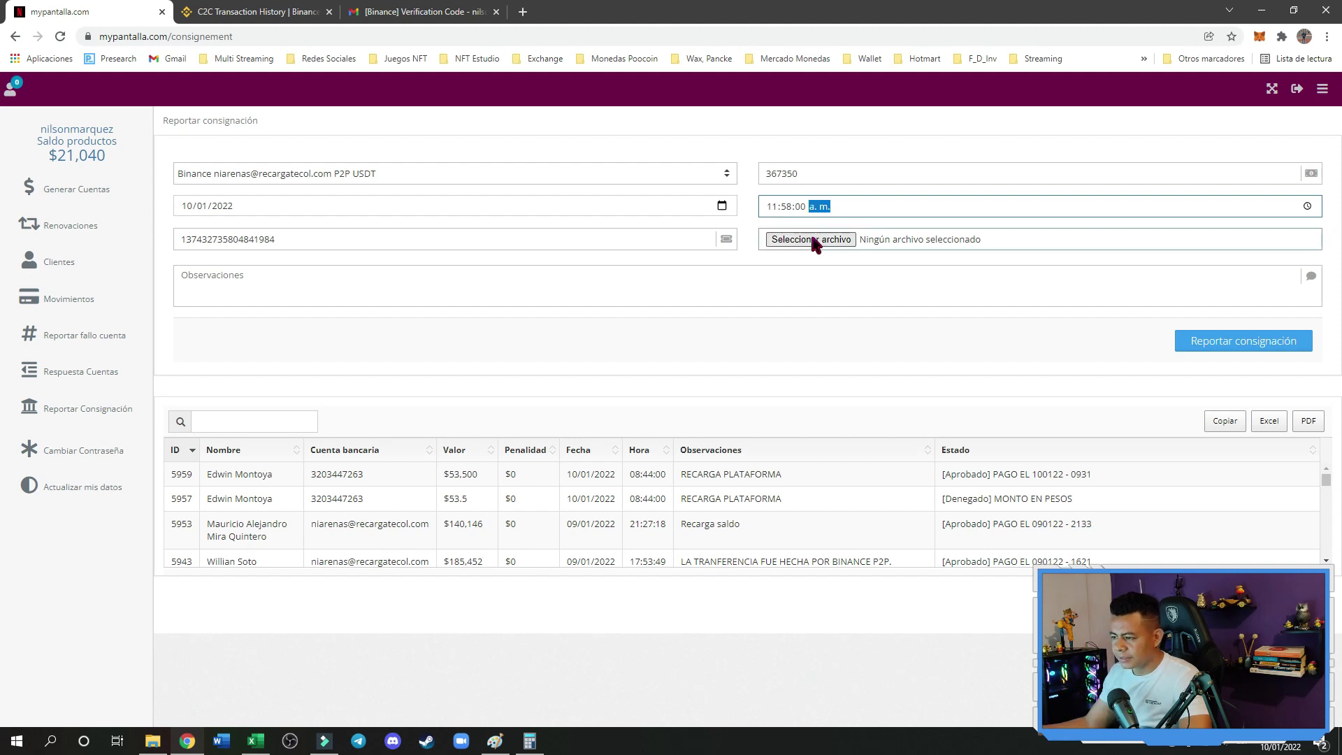
{"action": "left_click", "coordinate": [813, 239]}
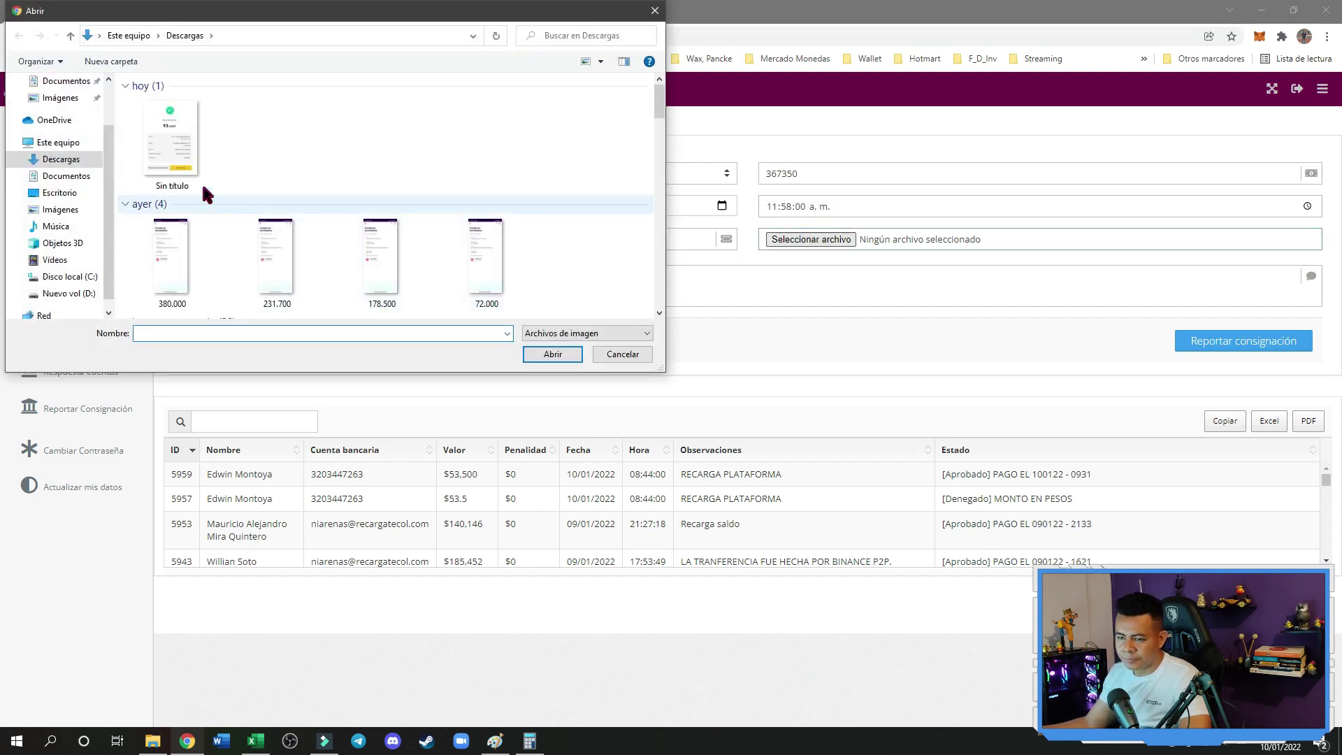
{"action": "left_click", "coordinate": [168, 139]}
{"action": "left_click", "coordinate": [552, 354]}
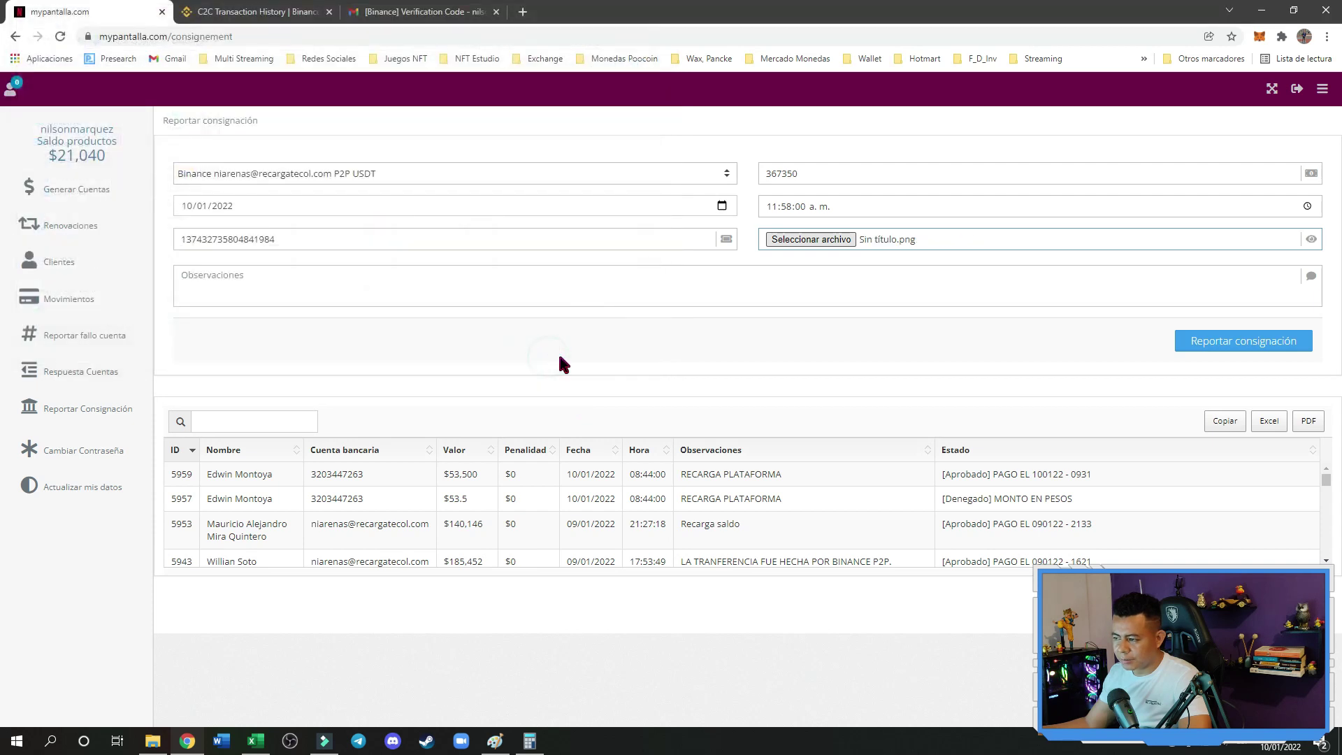
Add the note 'Recarga Plataforma Por Medio De Binance 93 USD o 367.350' and submit the report
{"action": "left_click", "coordinate": [591, 278]}
{"action": "type", "text": "Recargt"}
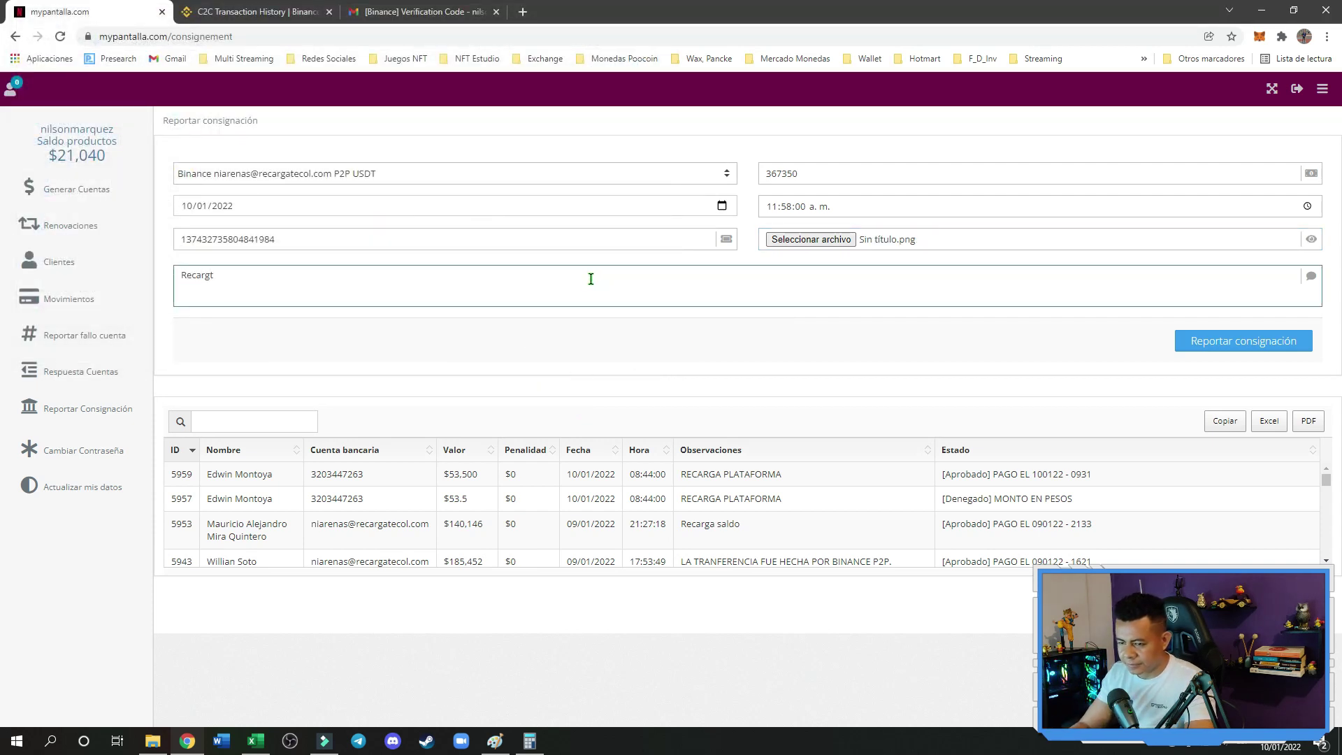
{"action": "key", "text": "BackSpace"}
{"action": "type", "text": "a "}
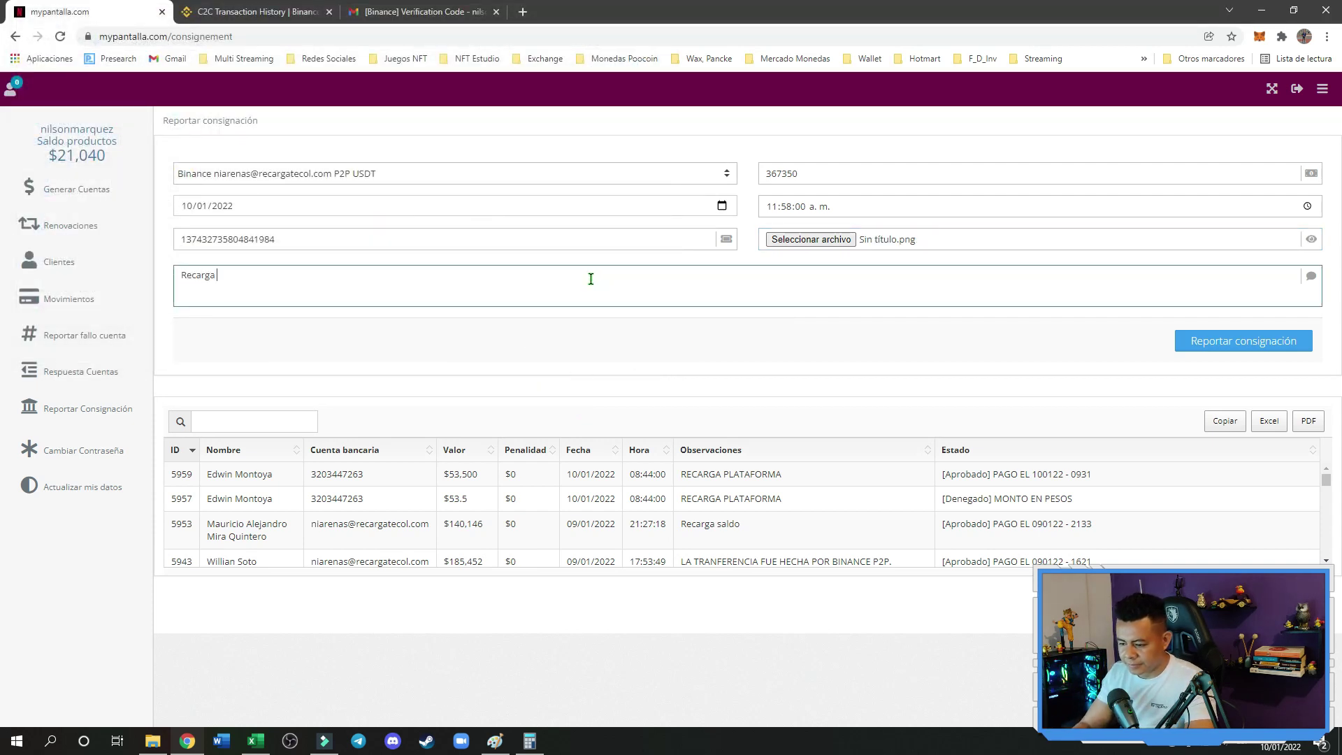
{"action": "type", "text": "Plataforma "}
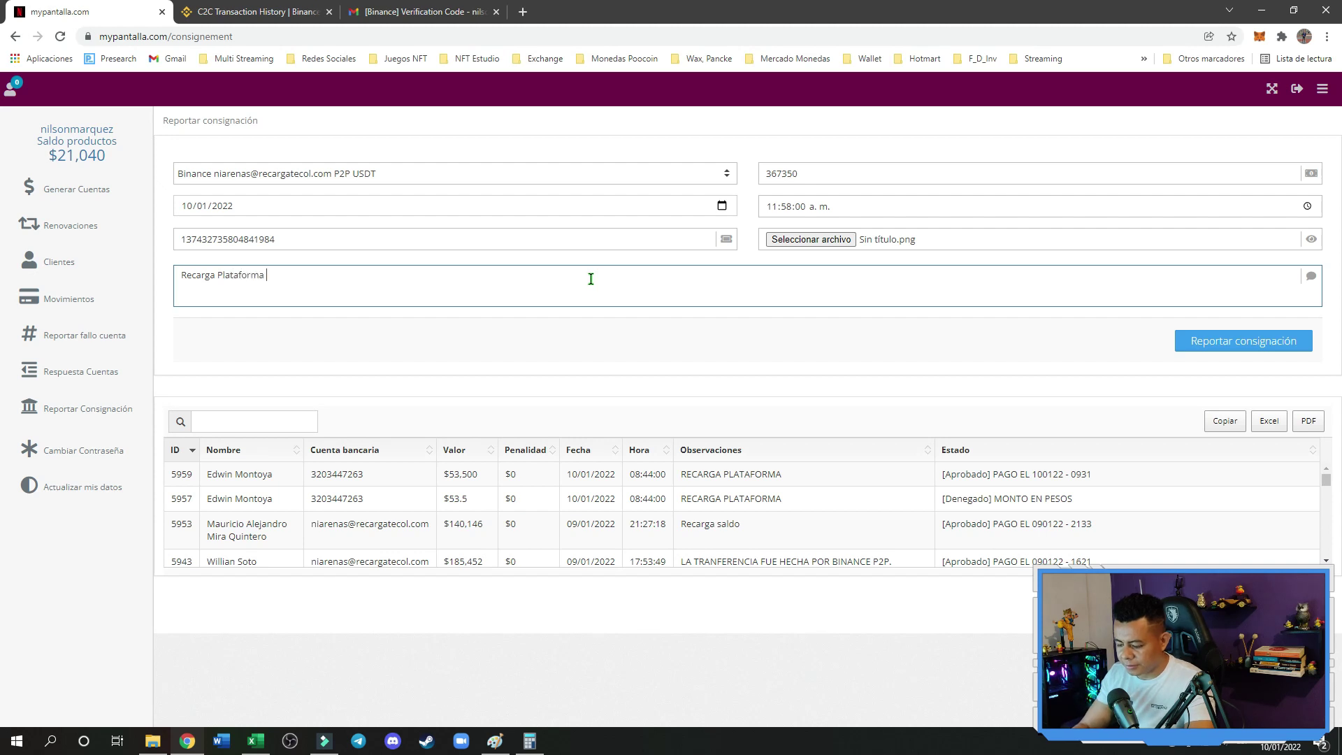
{"action": "type", "text": "Por Ve"}
{"action": "key", "text": "BackSpace"}
{"action": "key", "text": "BackSpace"}
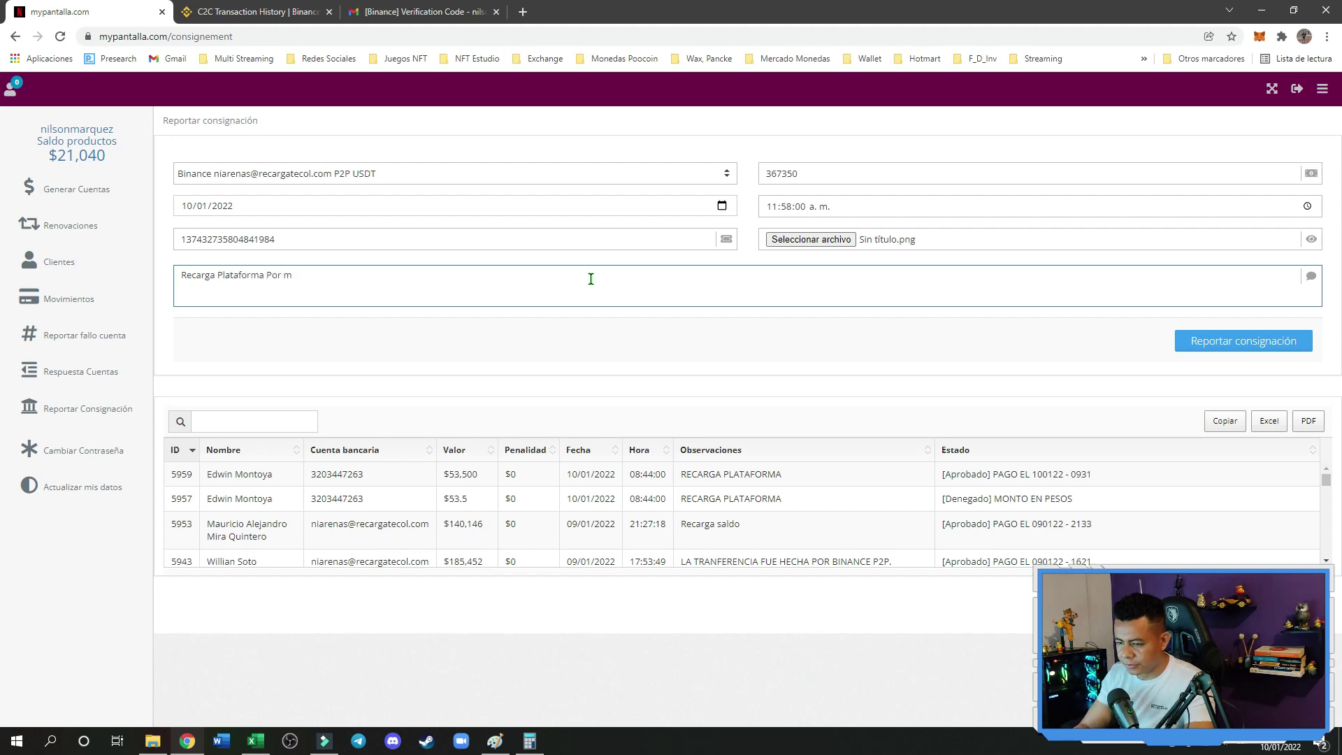
{"action": "type", "text": "Medio De"}
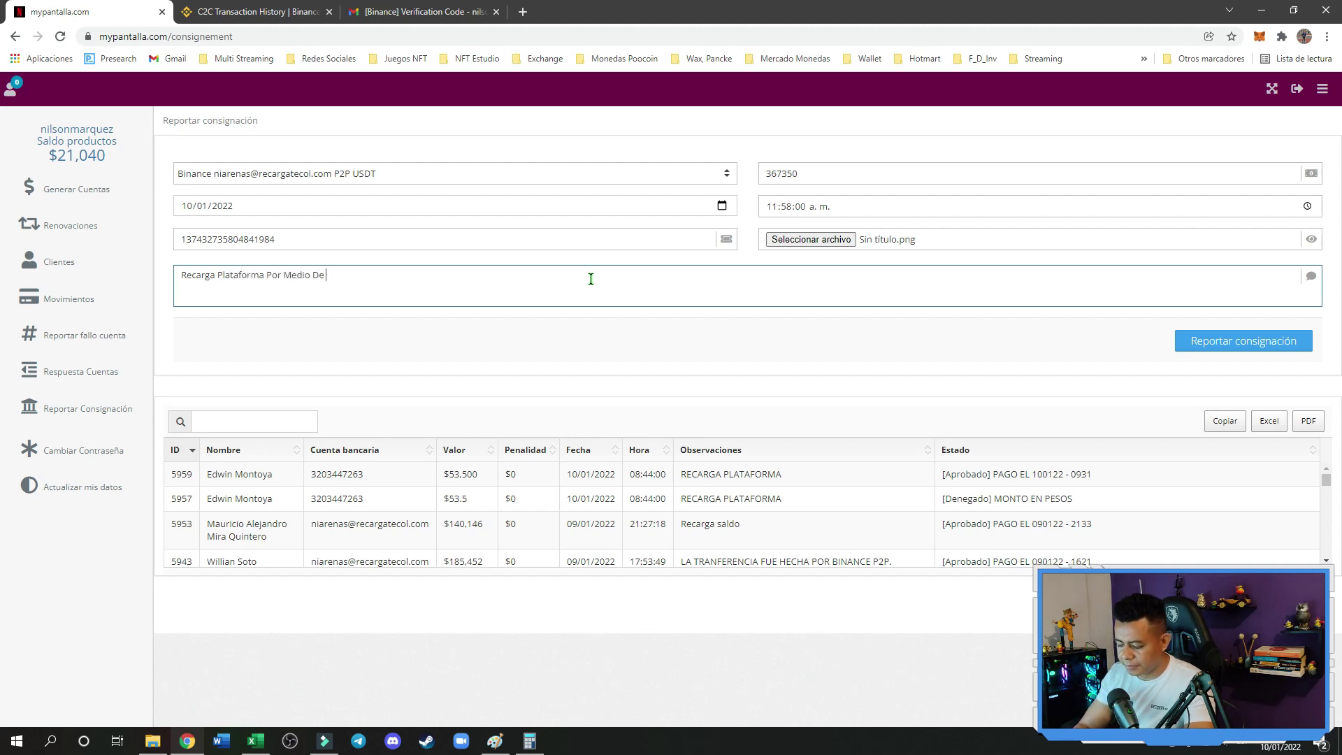
{"action": "type", "text": " Binance "}
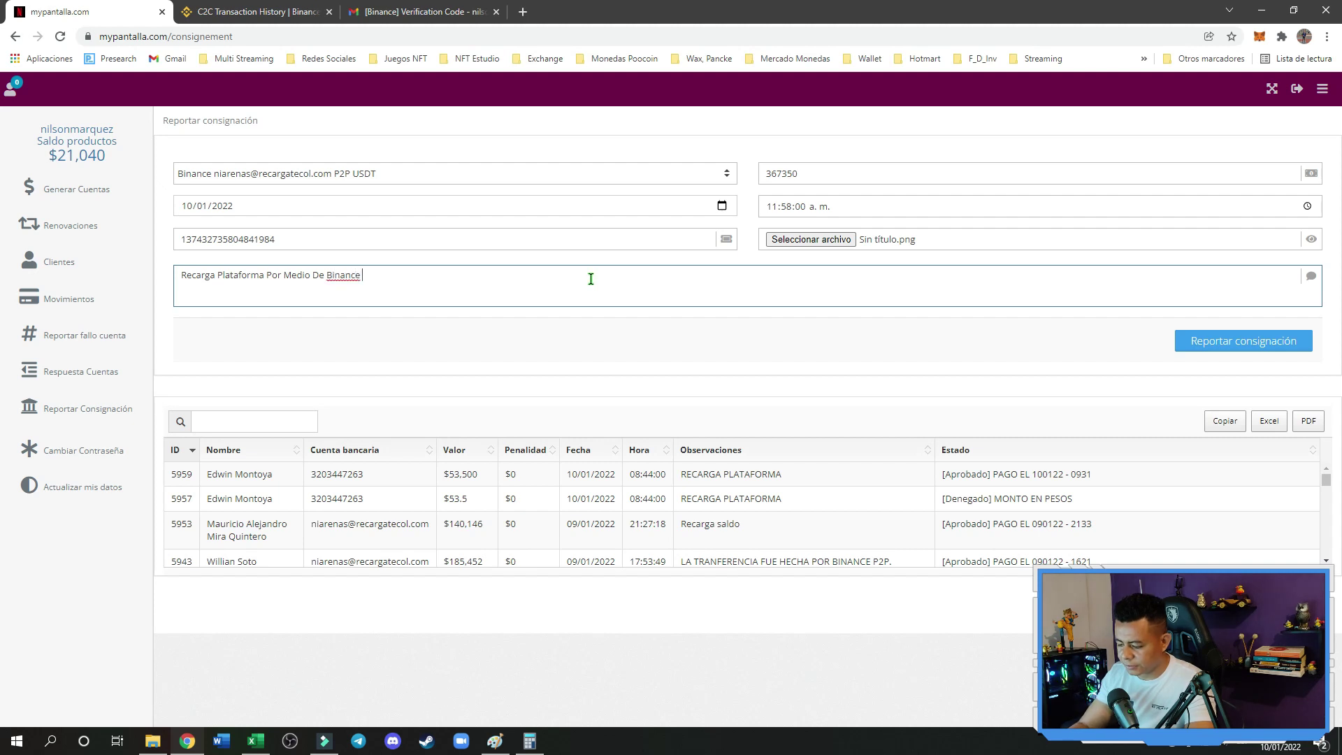
{"action": "type", "text": "93 US"}
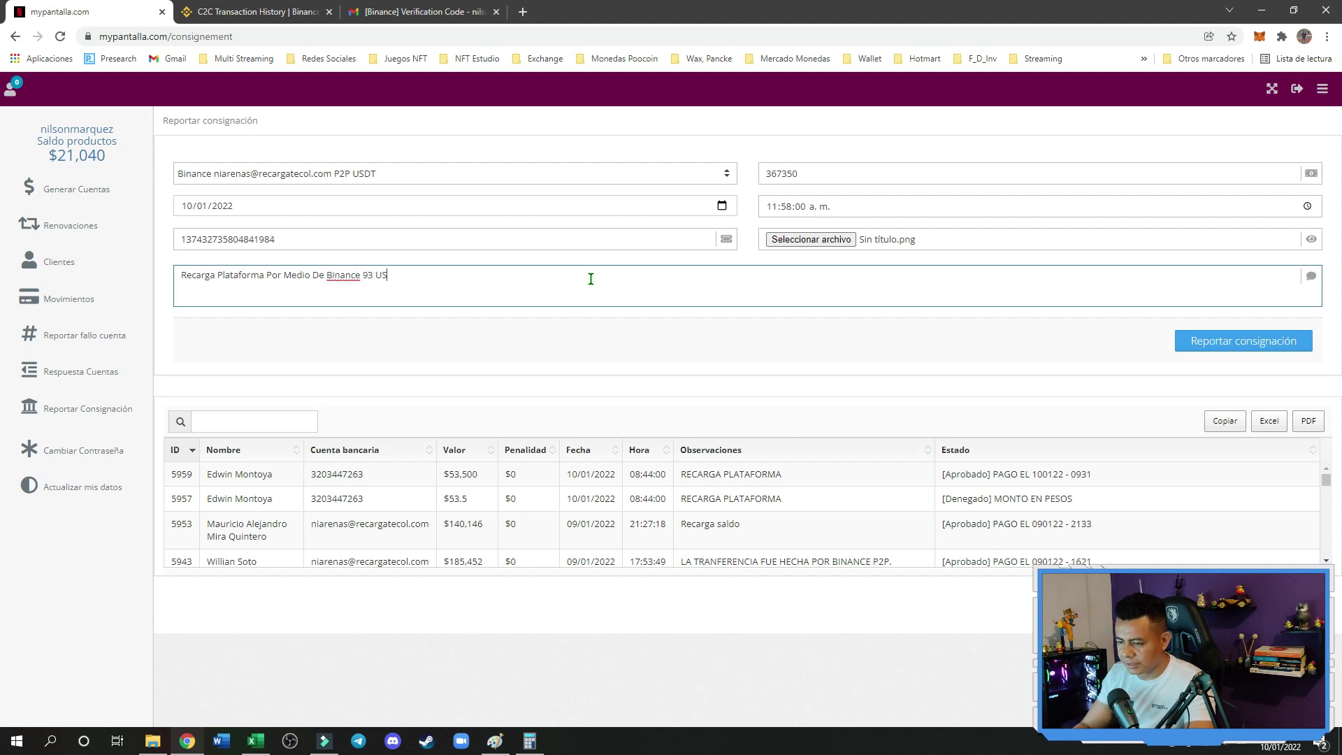
{"action": "type", "text": "D o"}
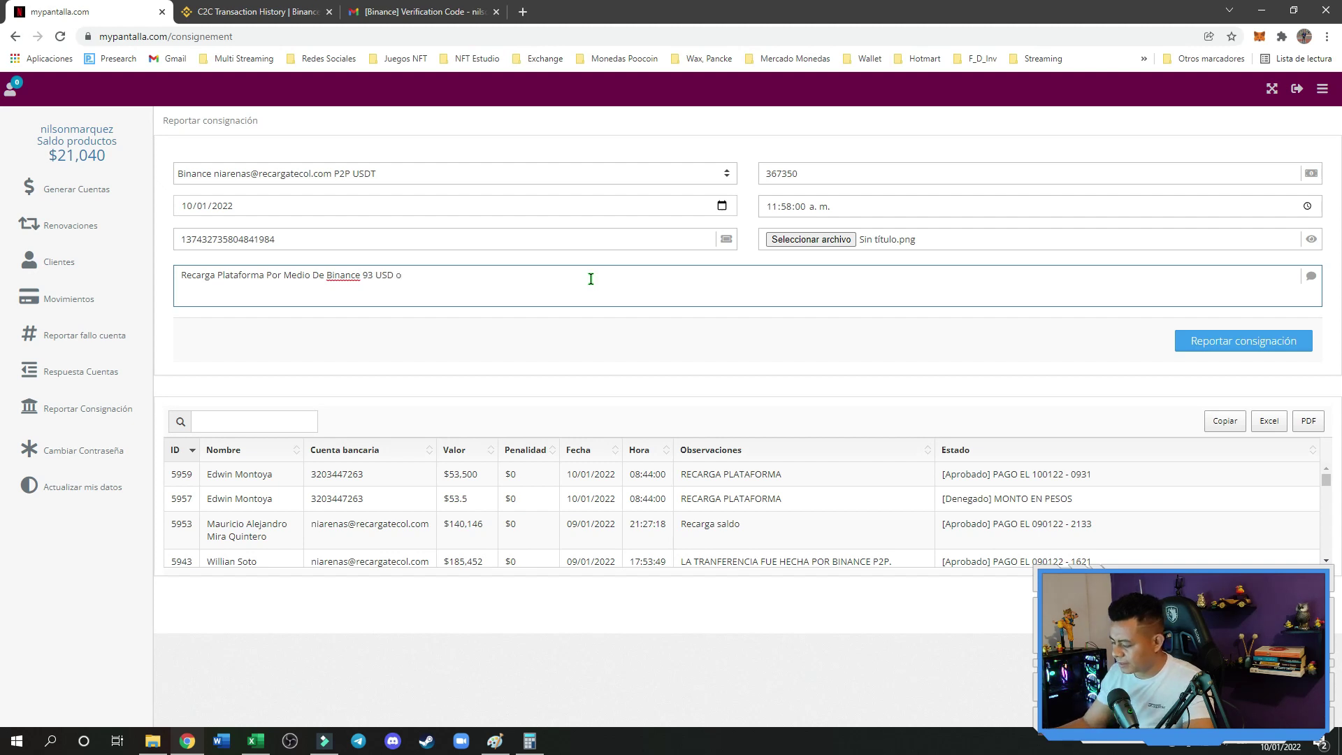
{"action": "type", "text": " 367"}
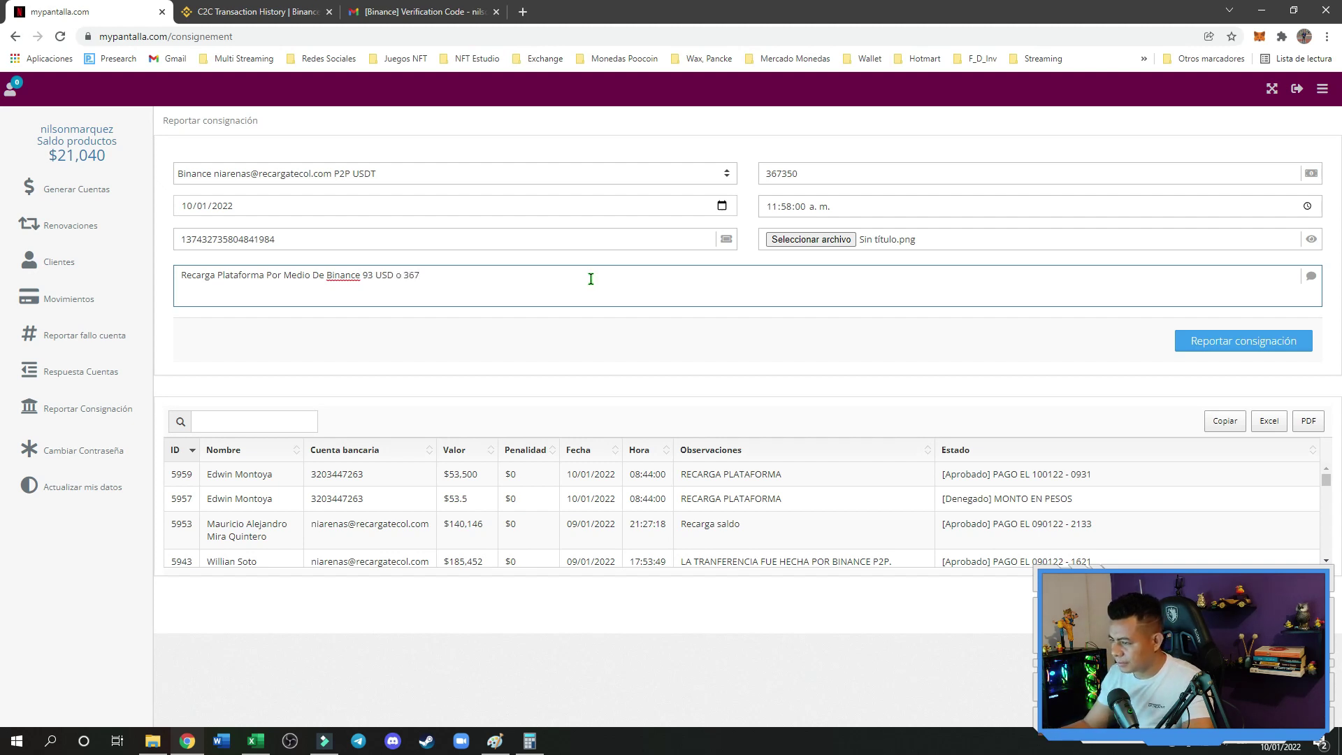
{"action": "type", "text": ".350"}
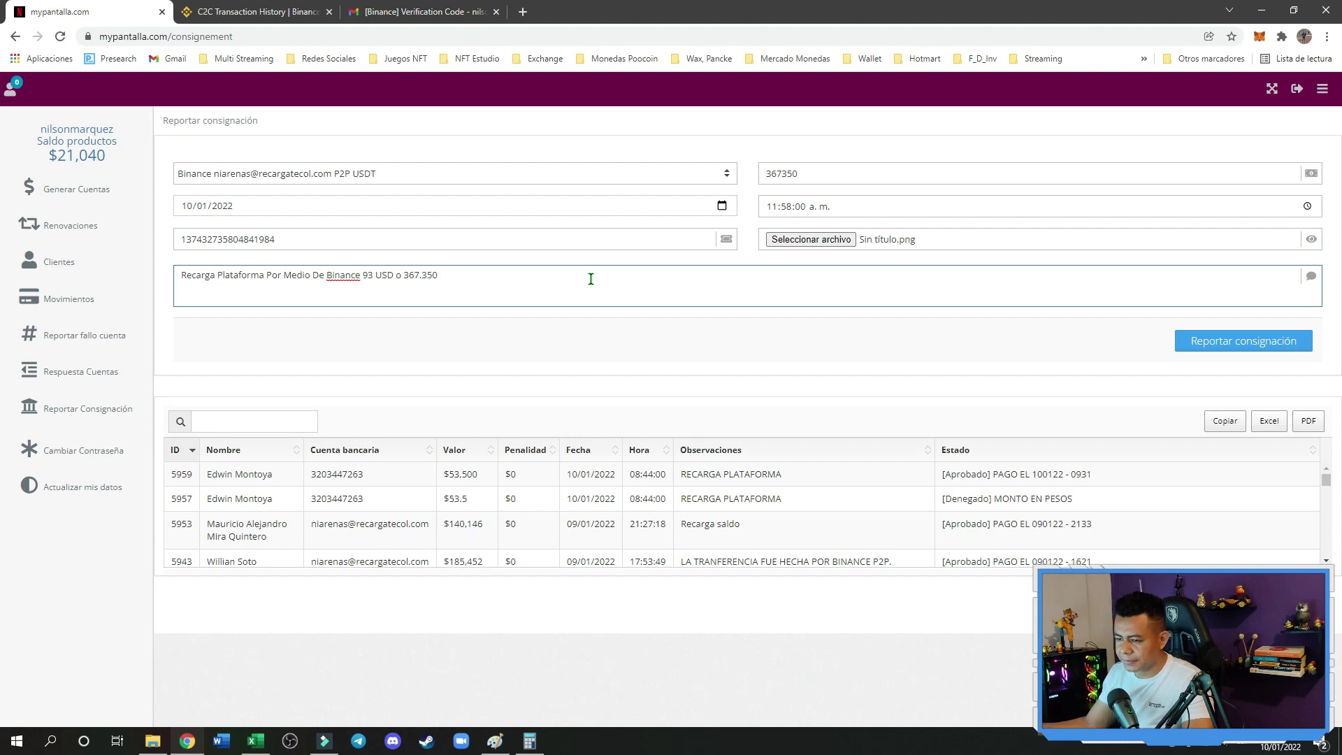
{"action": "left_click", "coordinate": [1231, 345]}
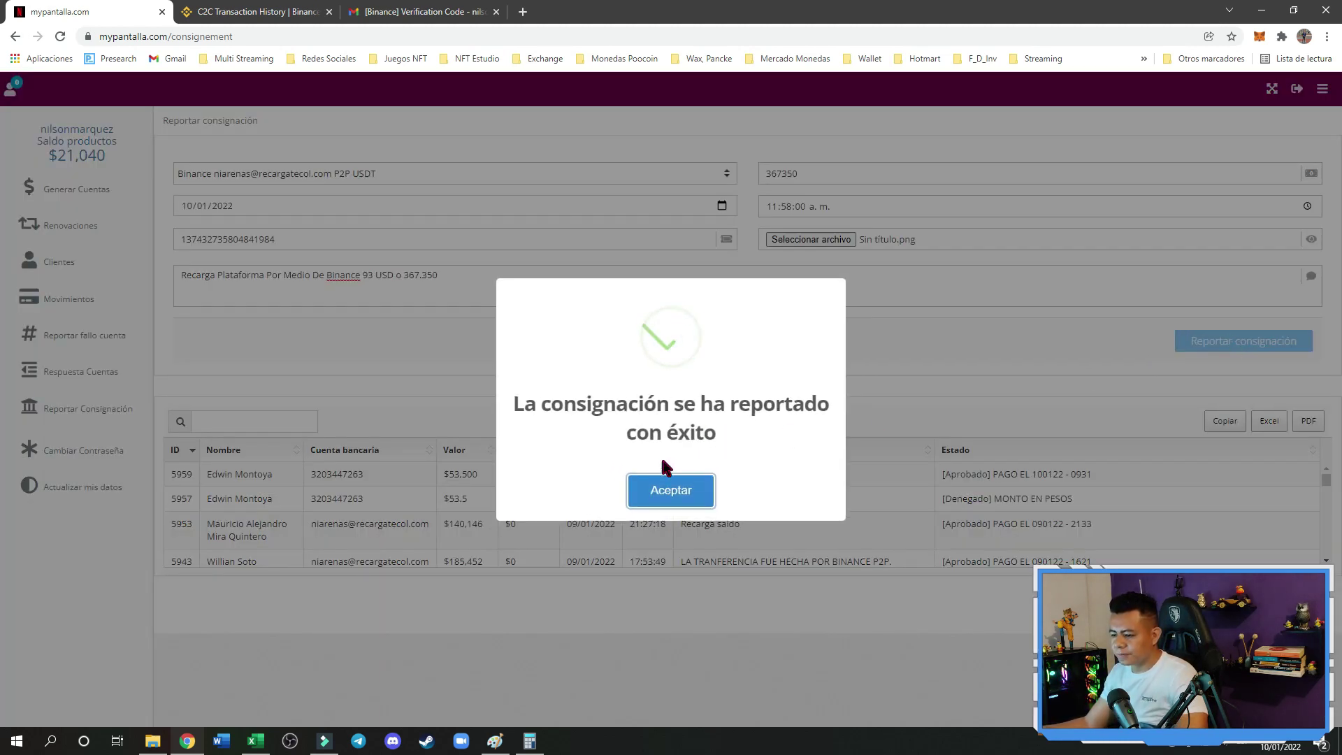
Accept the success notice so the 367.350 top-up shows as Aprobado with balance $390,390
{"action": "left_click", "coordinate": [669, 492]}
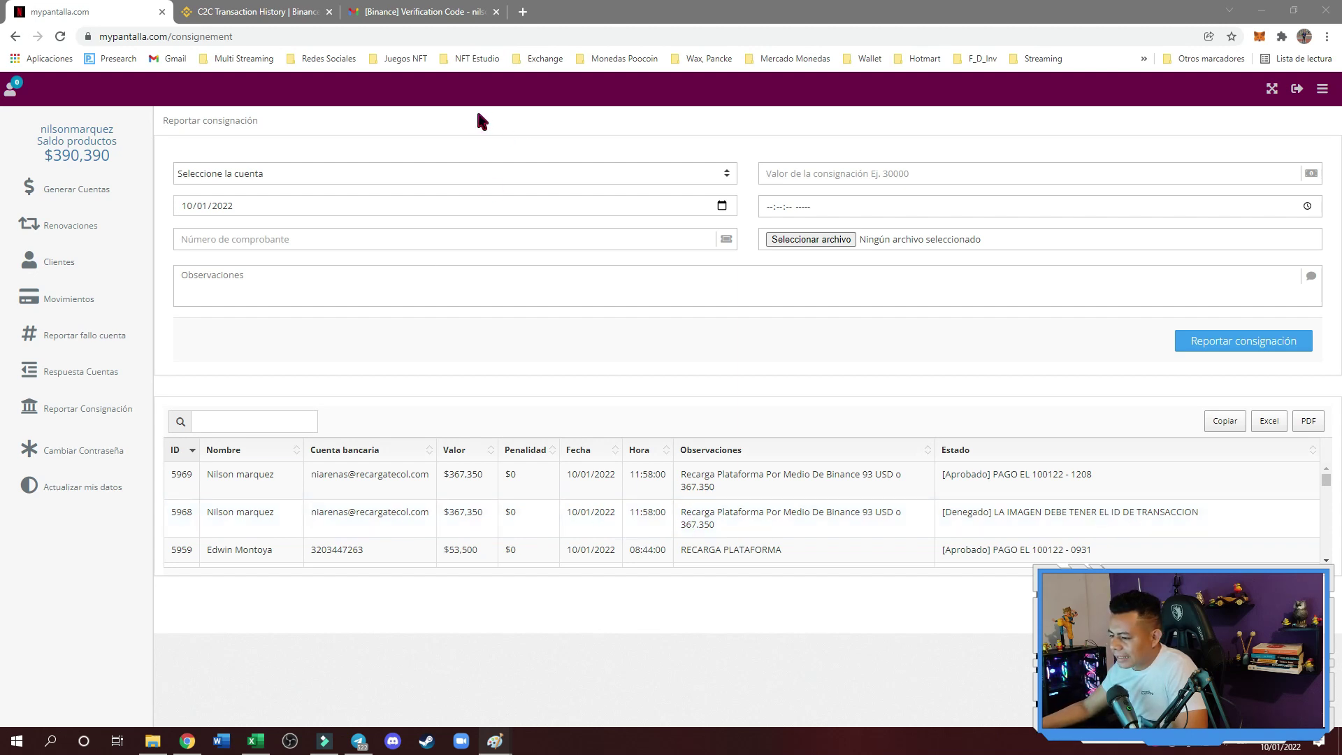
Bring the Paint window with the 93 USDT transaction screenshot to the screen centre
{"action": "key", "text": "alt+Tab"}
{"action": "mouse_move", "coordinate": [1331, 199]}
{"action": "left_mouse_down"}
{"action": "mouse_move", "coordinate": [735, 187]}
{"action": "mouse_move", "coordinate": [865, 202]}
{"action": "mouse_move", "coordinate": [503, 206]}
{"action": "left_mouse_up"}
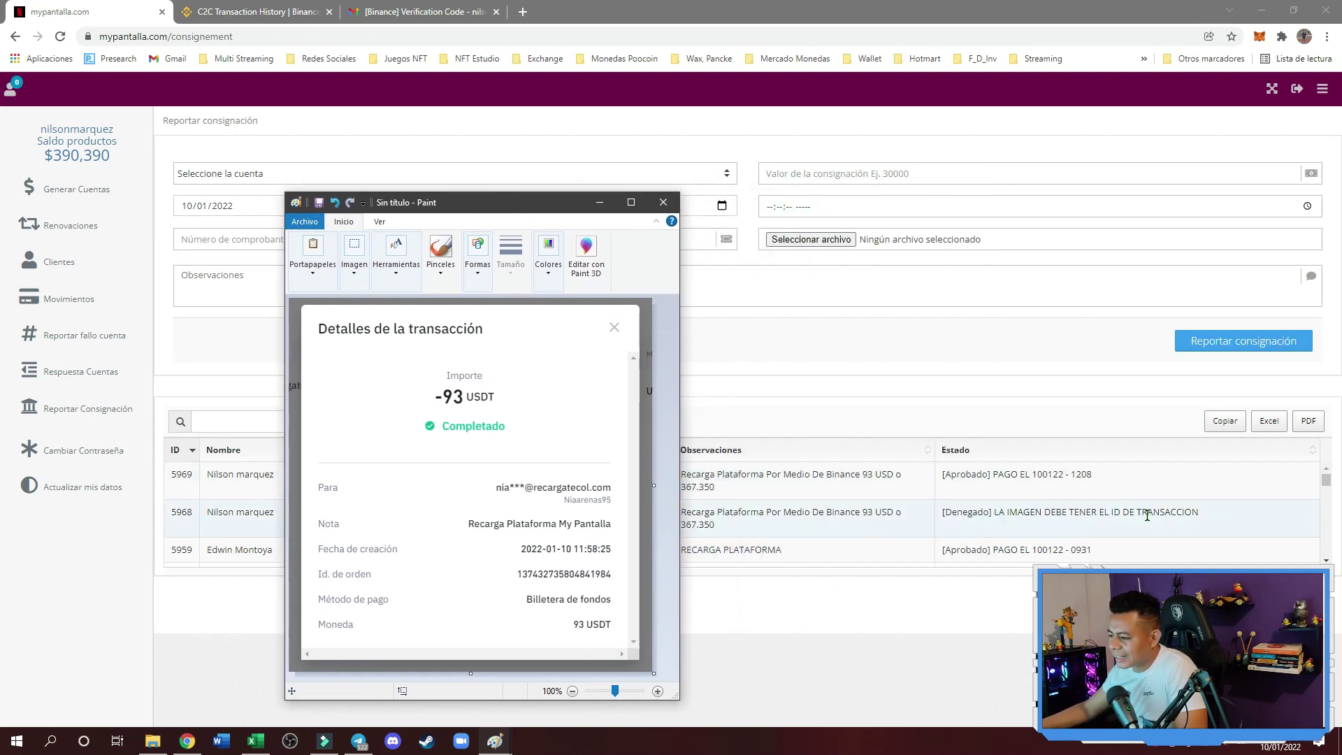
Move the Paint screenshot aside and minimise it, revealing the Aprobado entry in the history
{"action": "mouse_move", "coordinate": [501, 208]}
{"action": "left_mouse_down"}
{"action": "mouse_move", "coordinate": [725, 205]}
{"action": "mouse_move", "coordinate": [968, 161]}
{"action": "left_mouse_up"}
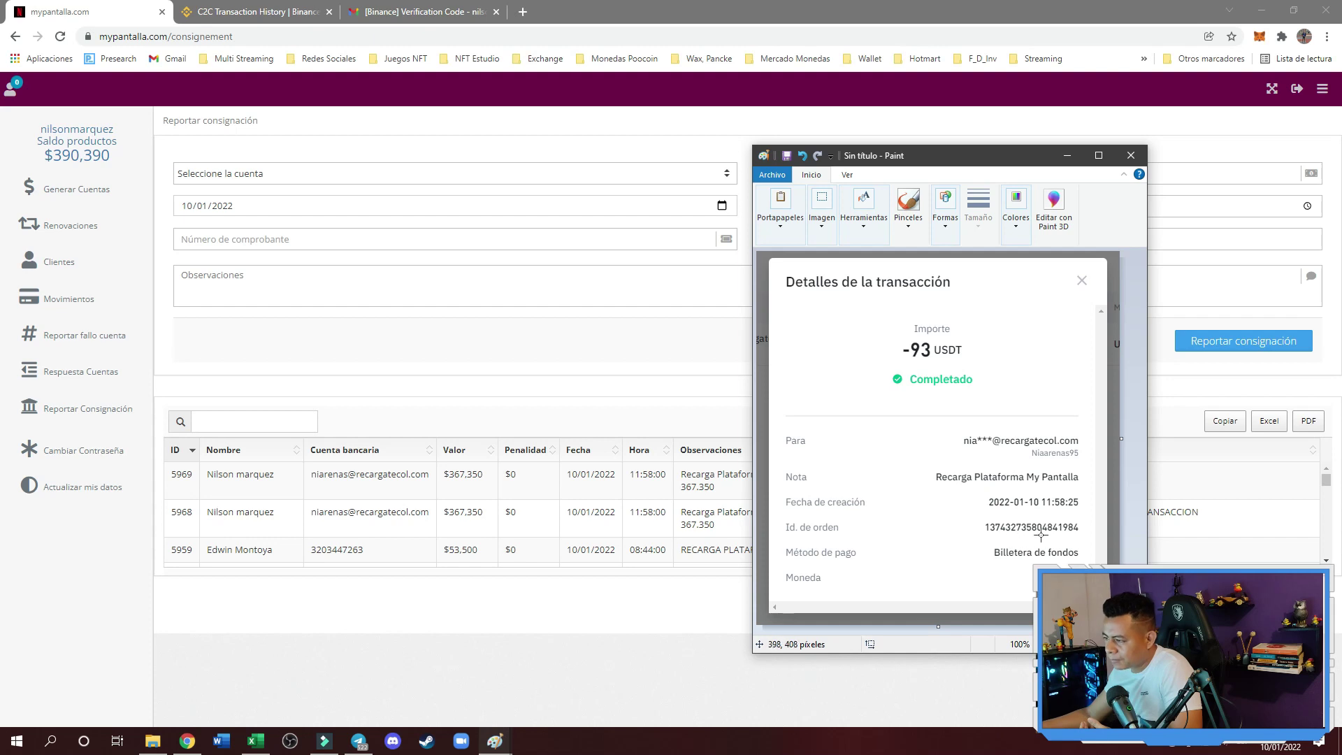
{"action": "left_click_drag", "start_coordinate": [952, 164], "coordinate": [1113, 195]}
{"action": "left_click", "coordinate": [1228, 186]}
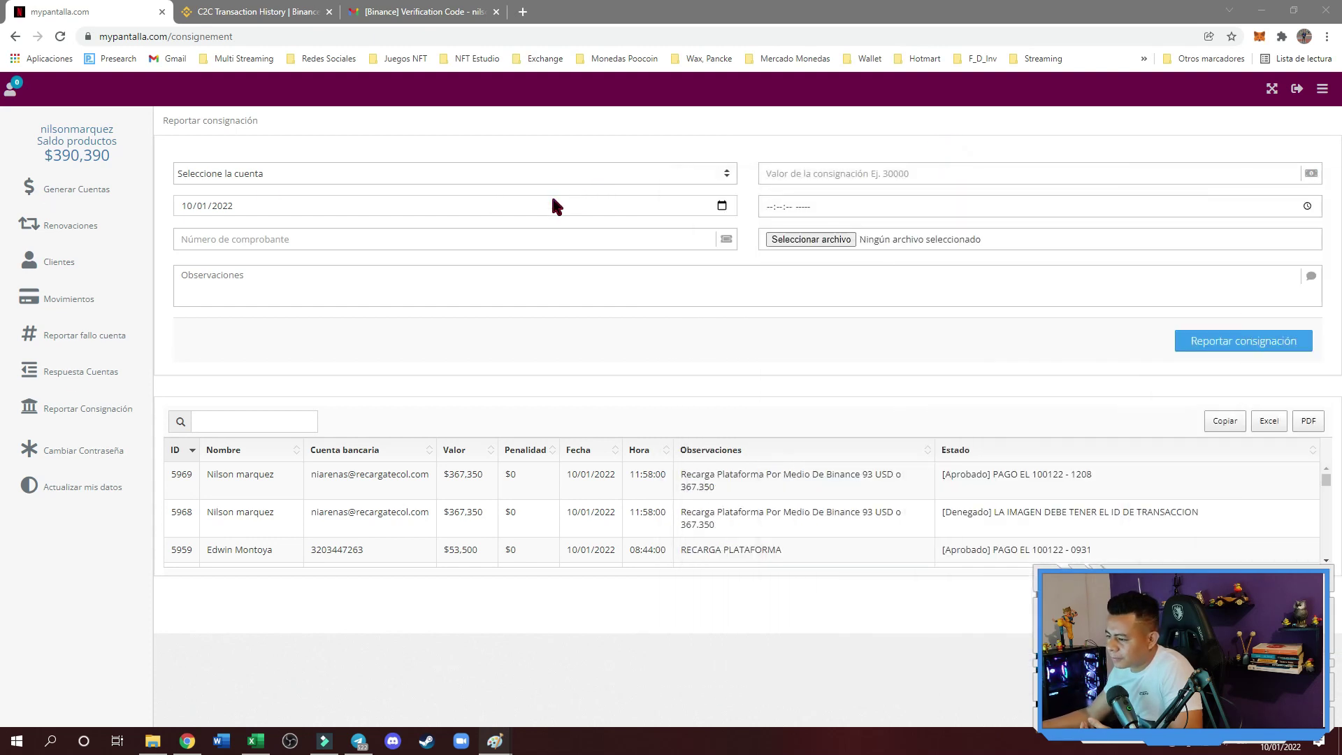